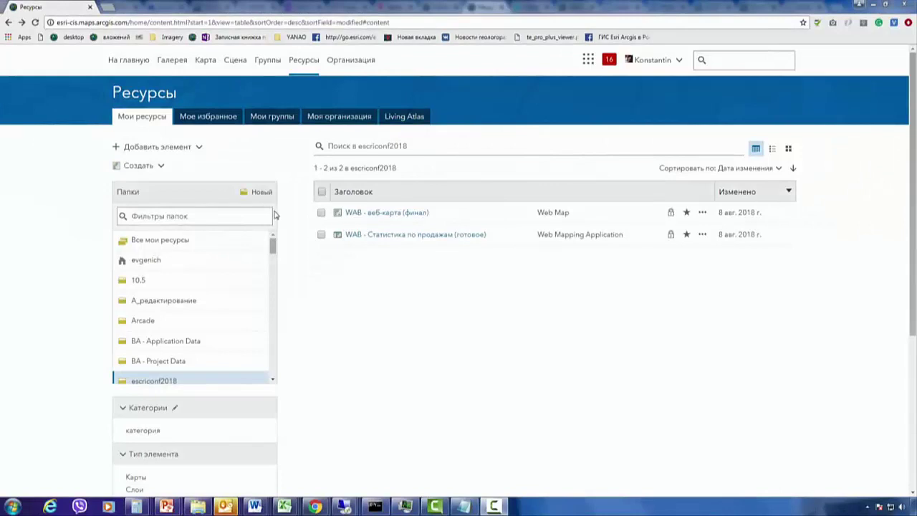
Create a 2D Web AppBuilder application titled "Геоаналитика" with the tag WAB in the escriconf2018 folder.
left_click(161, 165)
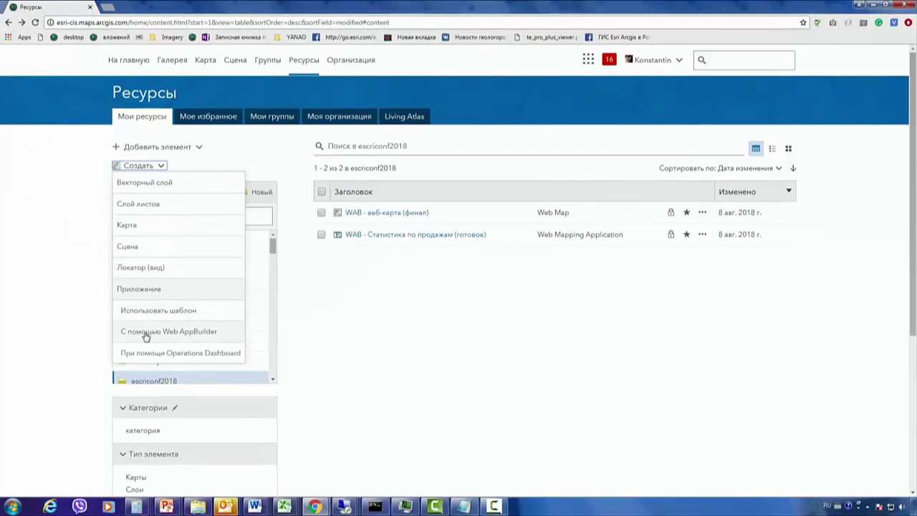
left_click(193, 334)
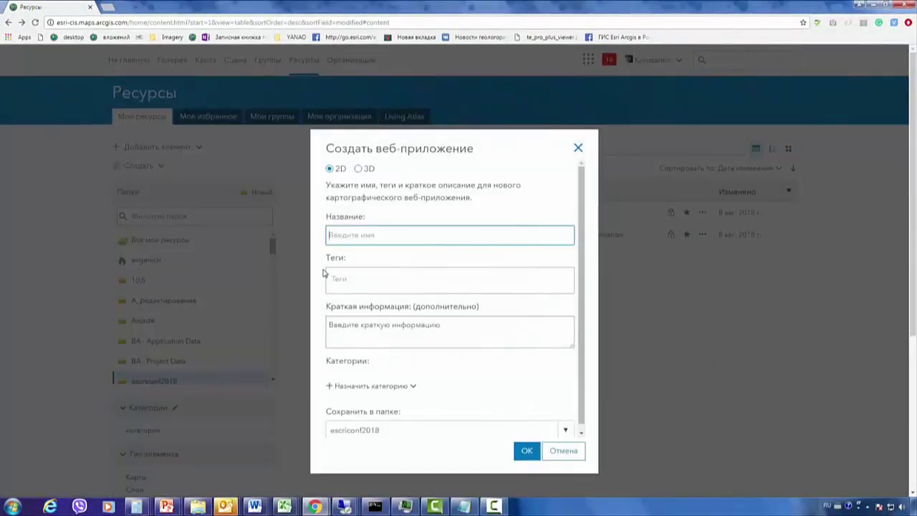
type("U")
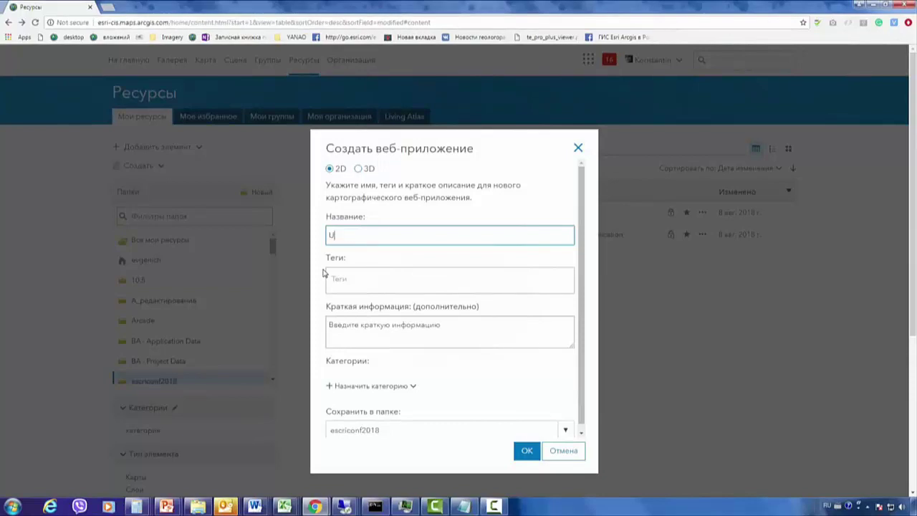
type("Геоаналитика")
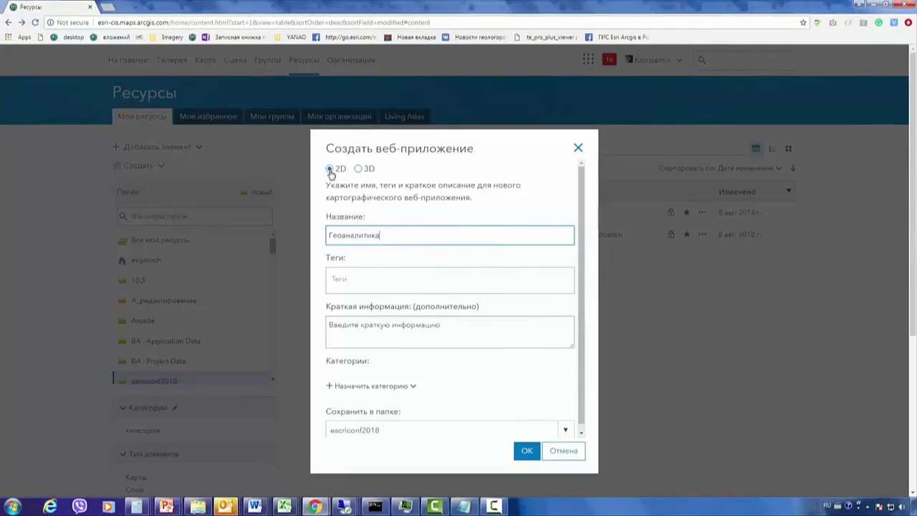
left_click(344, 275)
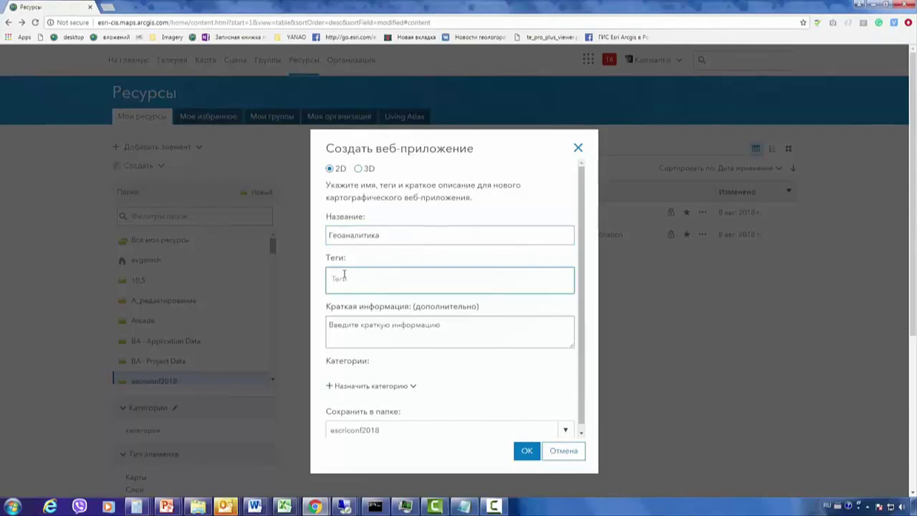
type("WAB")
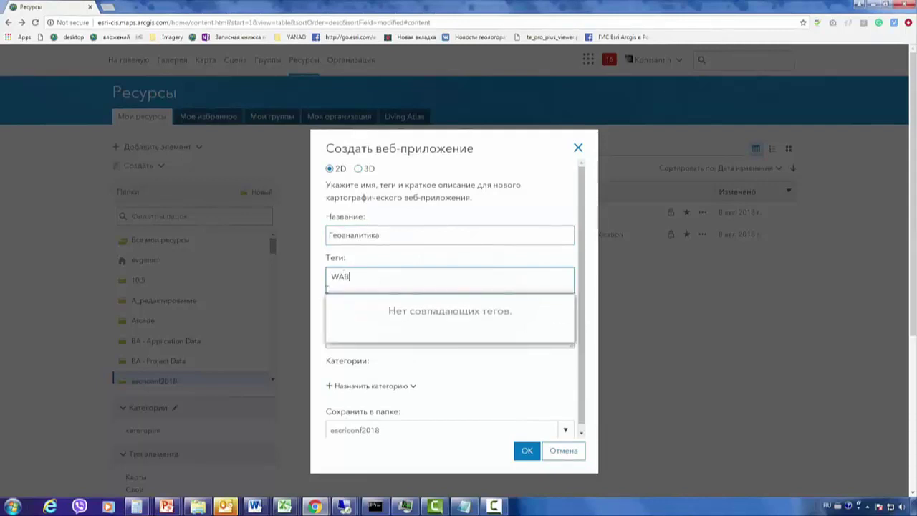
left_click(489, 409)
left_click(528, 454)
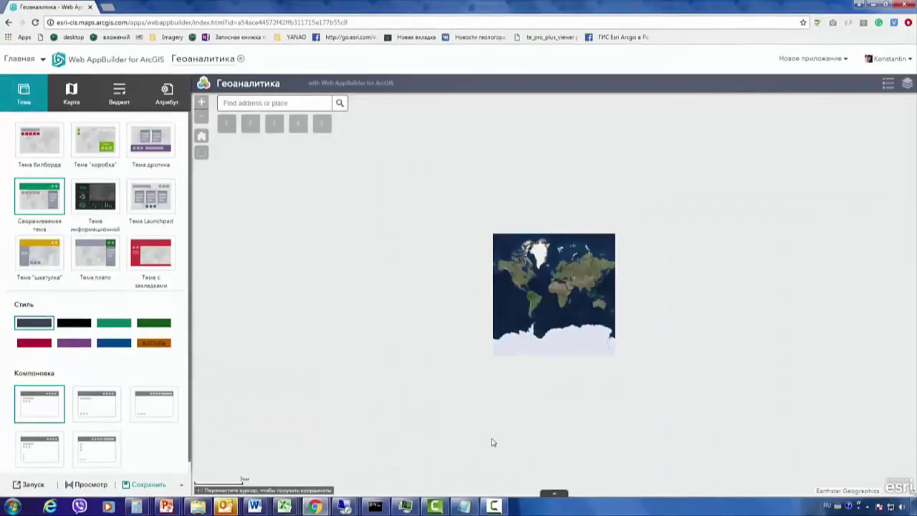
Try the billboard (Тема билборда), dashboard (Тема информационной панели) and jewelry box (Тема "шкатулка") themes on the app.
left_click(40, 142)
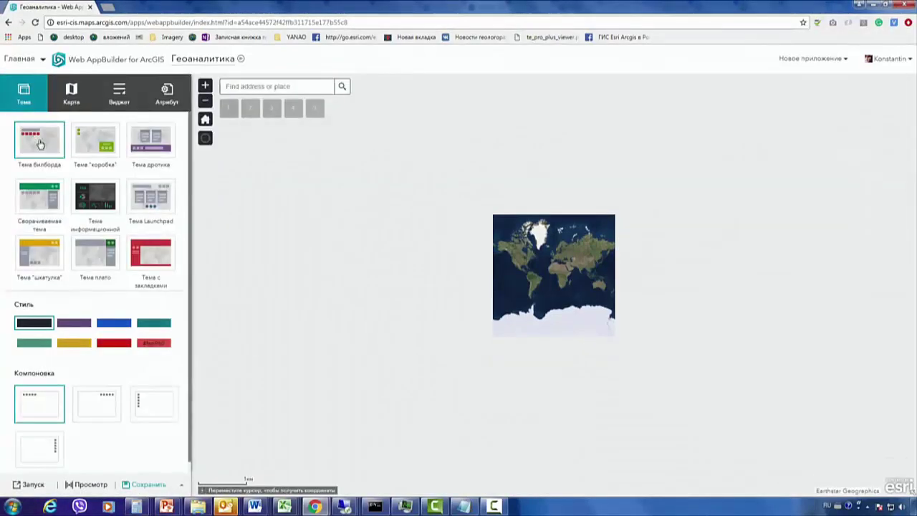
left_click(91, 205)
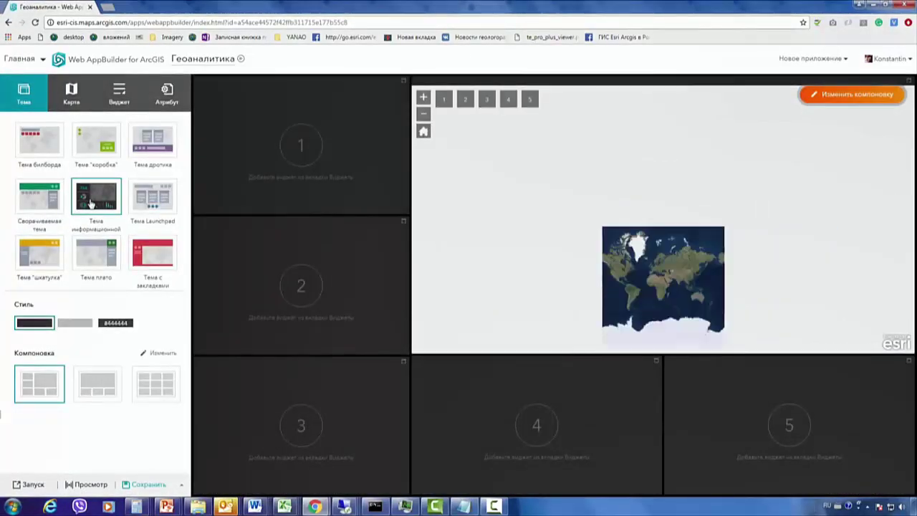
left_click(57, 258)
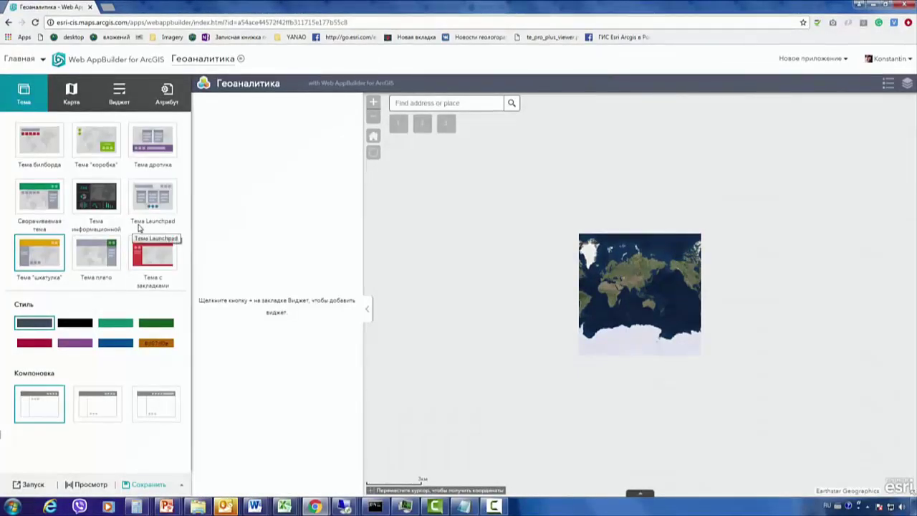
Apply the Launchpad theme and set its custom style color to #f09b1d, copying the hex code from the open text notes.
left_click(163, 199)
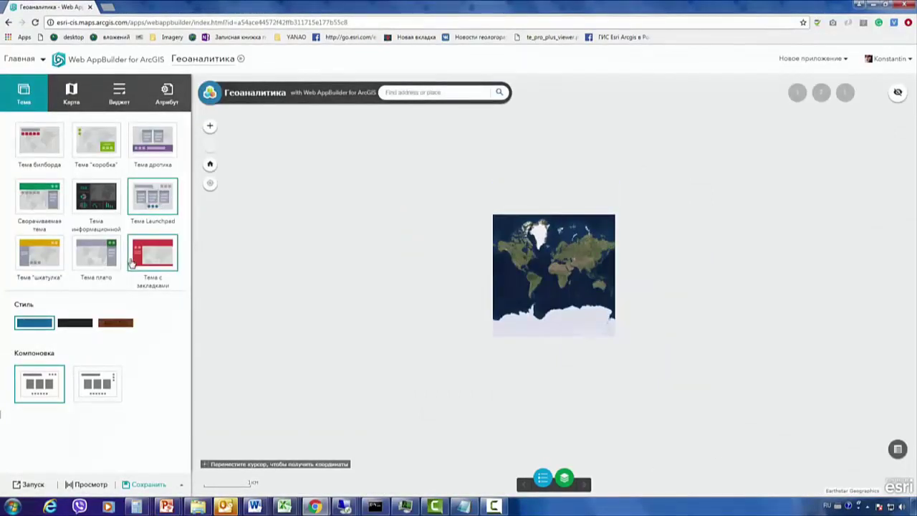
left_click(123, 323)
left_click(136, 362)
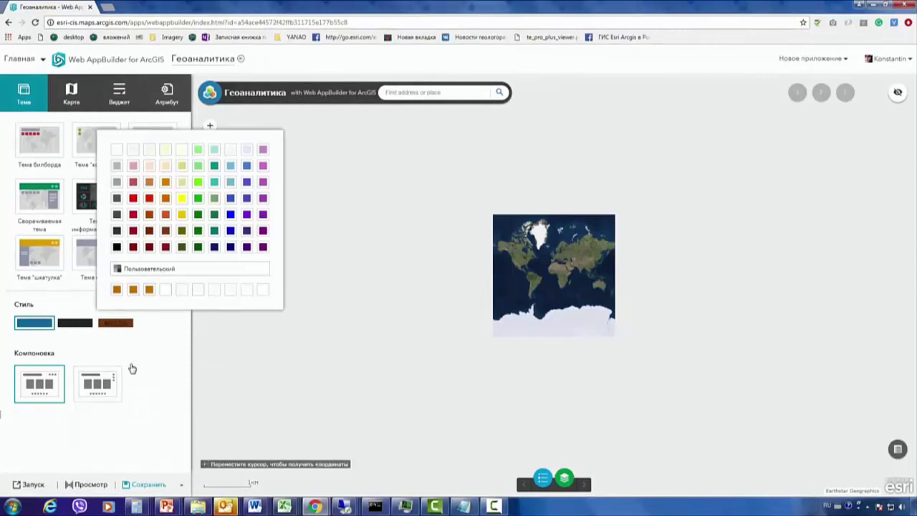
left_click(143, 270)
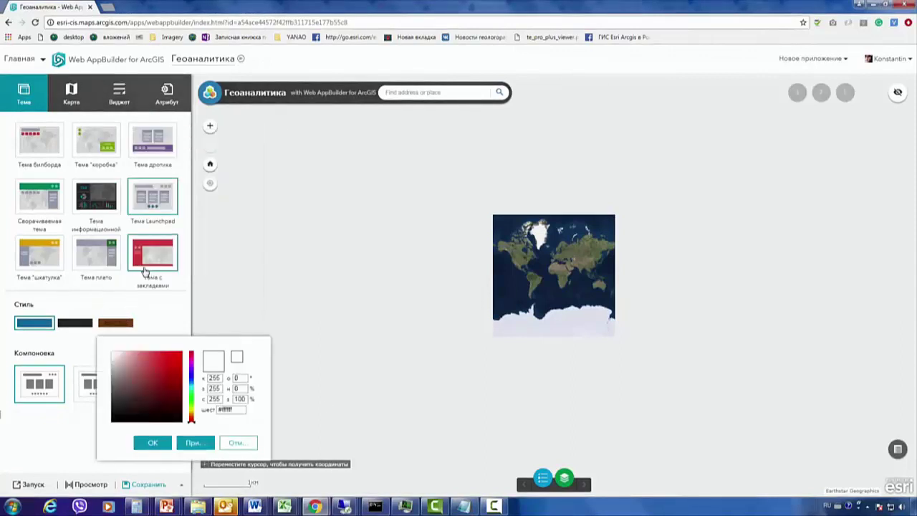
left_click(464, 507)
right_click(341, 294)
left_click(368, 321)
left_click(229, 409)
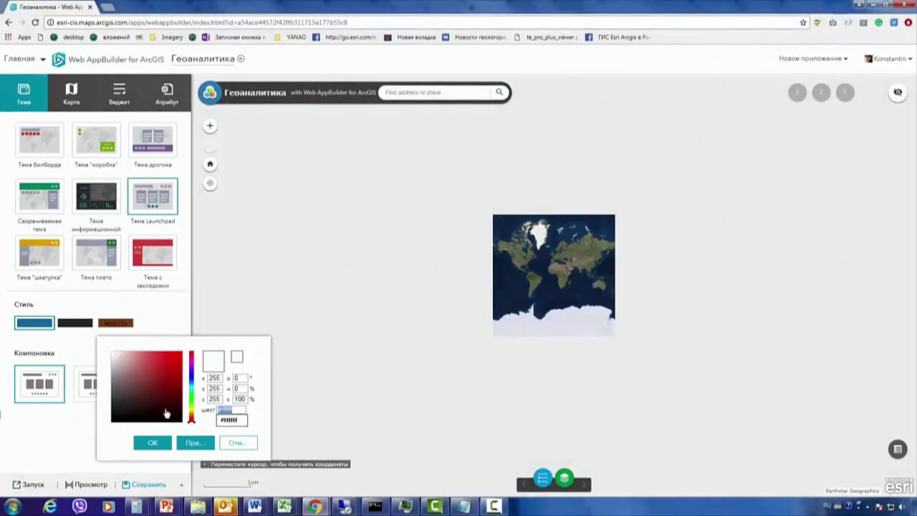
type("#f09b1d")
left_click(153, 443)
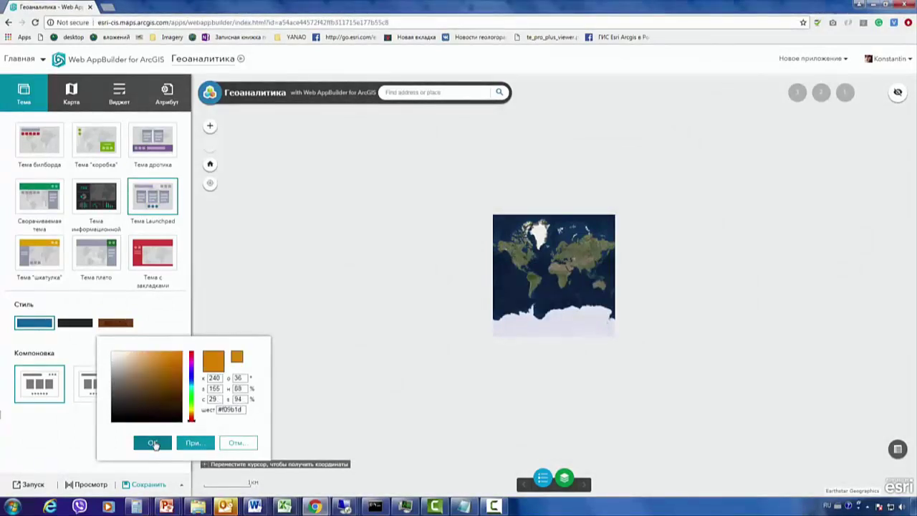
Replace the app's logo image with logo.png from the WAB\Иконки folder.
left_click(168, 99)
left_click(35, 188)
left_click(47, 224)
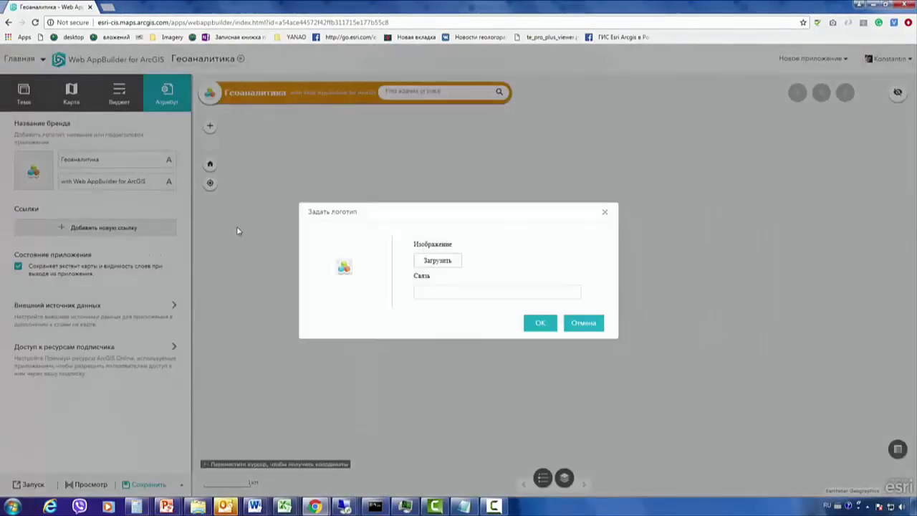
left_click(434, 262)
left_click(232, 164)
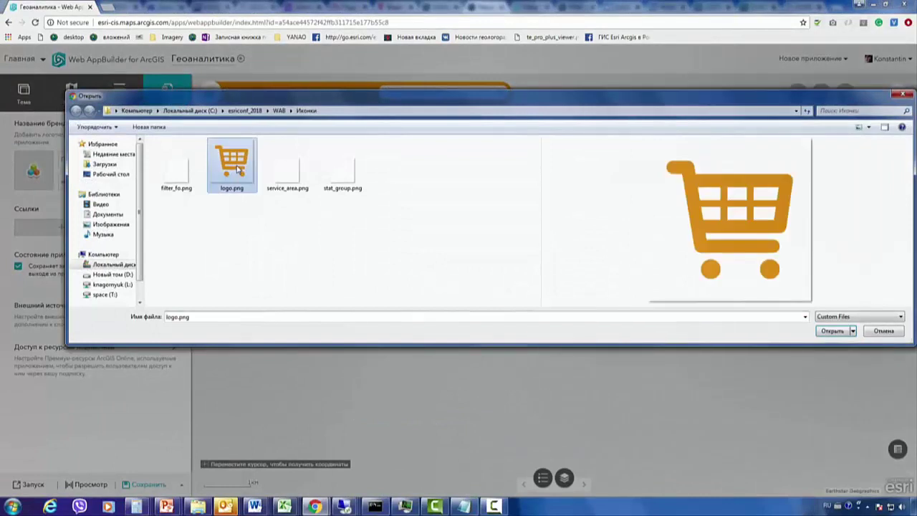
left_click(834, 332)
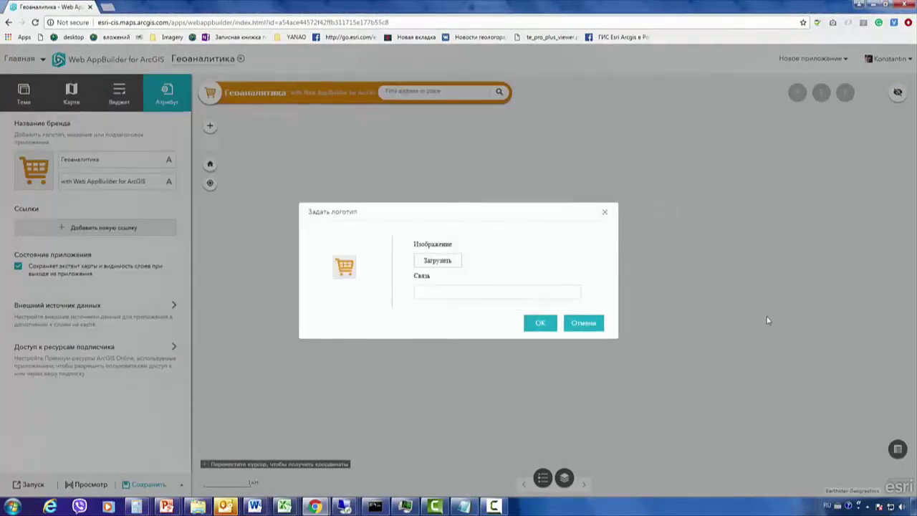
left_click_drag(169, 22, 98, 23)
right_click(113, 24)
left_click(128, 60)
left_click(458, 294)
key("ctrl+v")
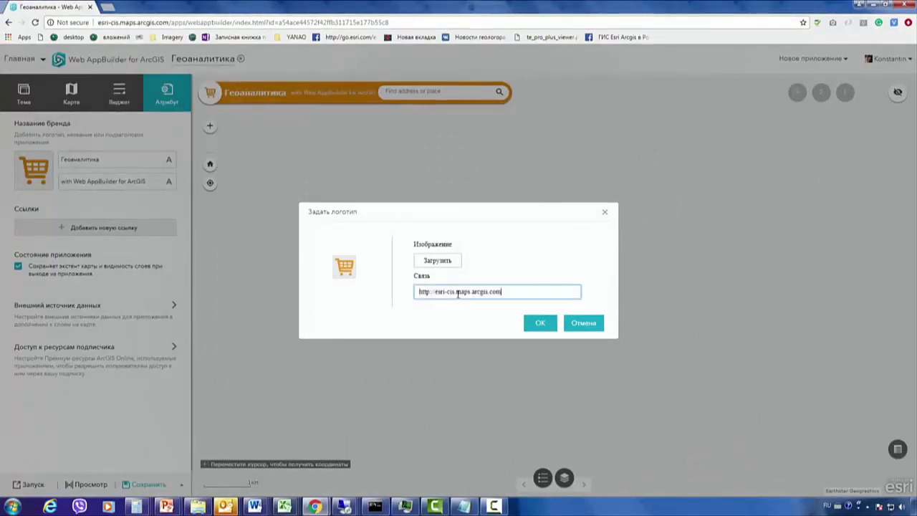
left_click(543, 324)
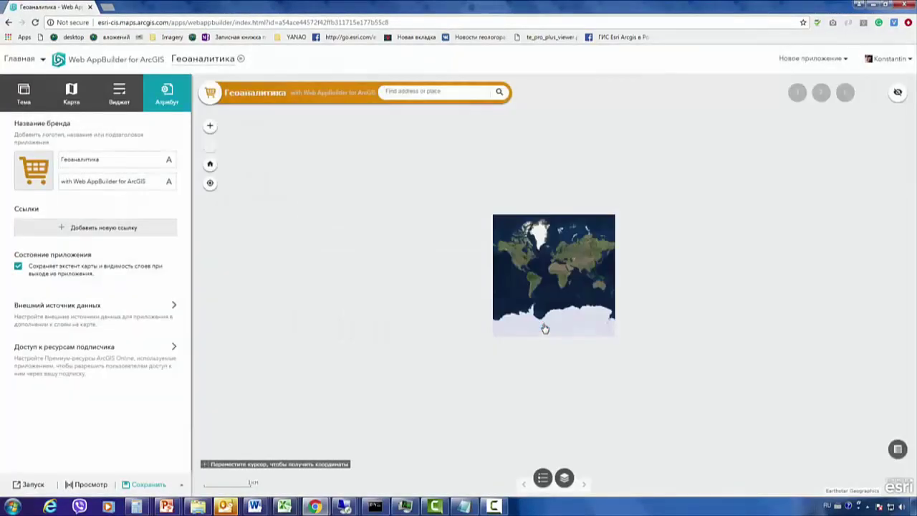
Test the logo's link in a new browser tab and save the app.
right_click(211, 94)
left_click(236, 96)
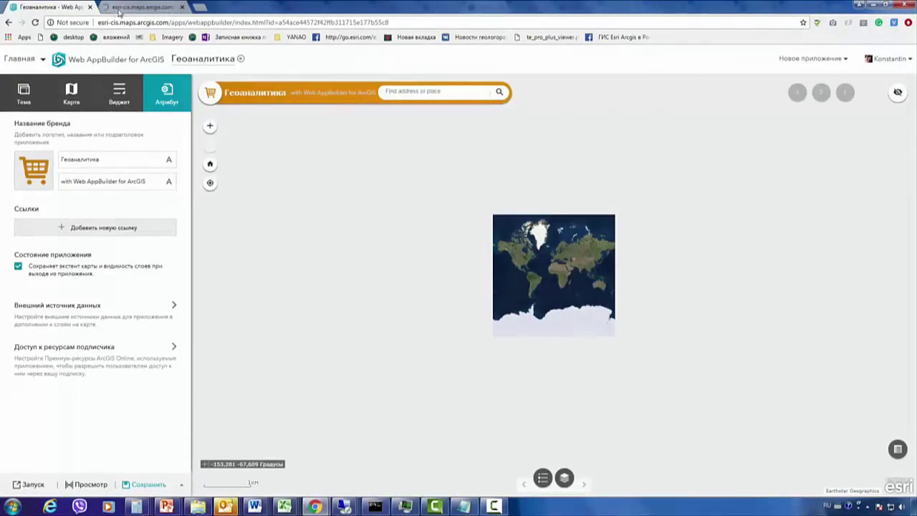
left_click(150, 485)
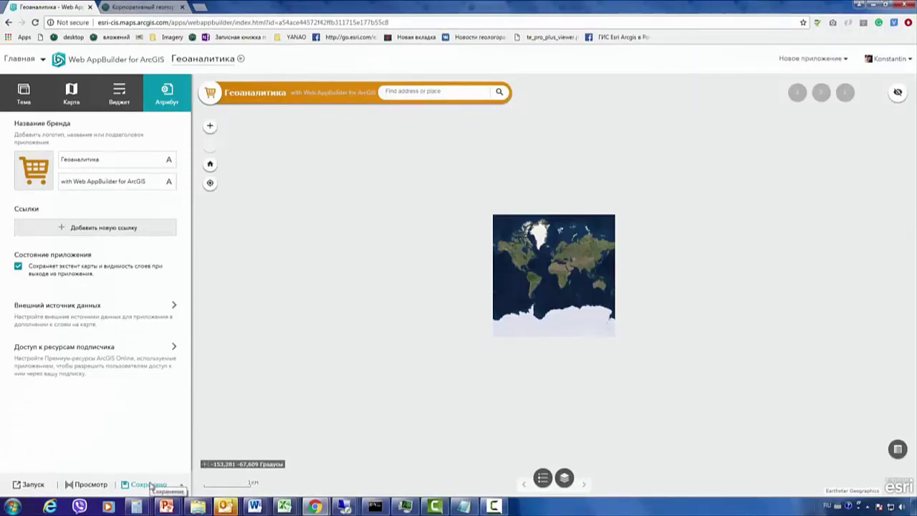
Set the app's web map to "WAB - веб-карта (финал)" from the personal resources and save the app.
left_click(72, 95)
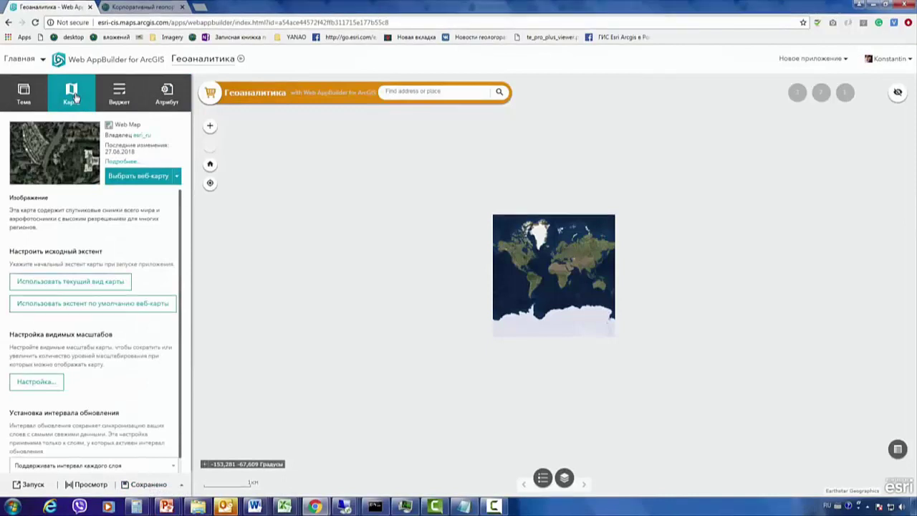
left_click(129, 177)
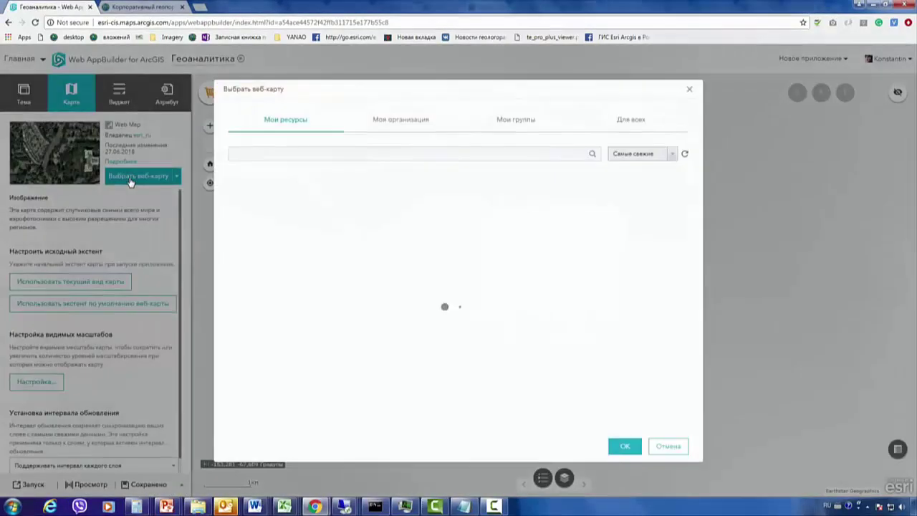
left_click(257, 210)
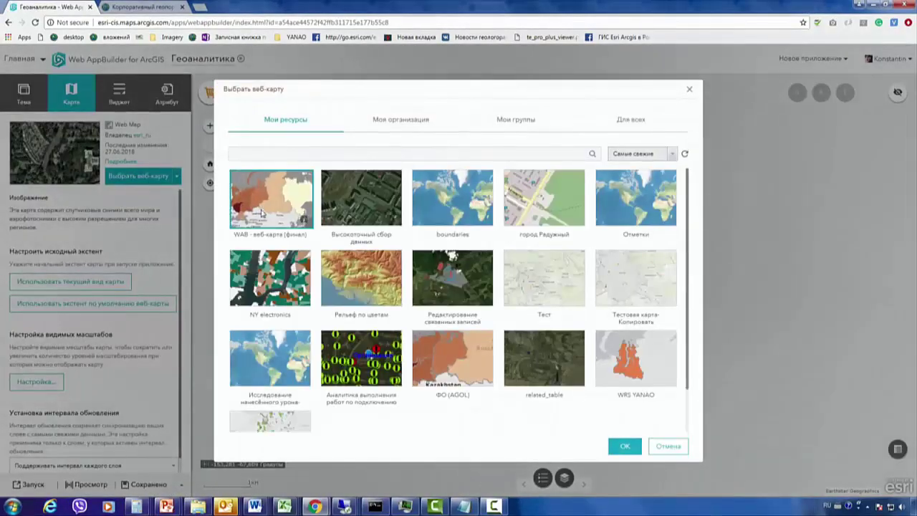
left_click(629, 447)
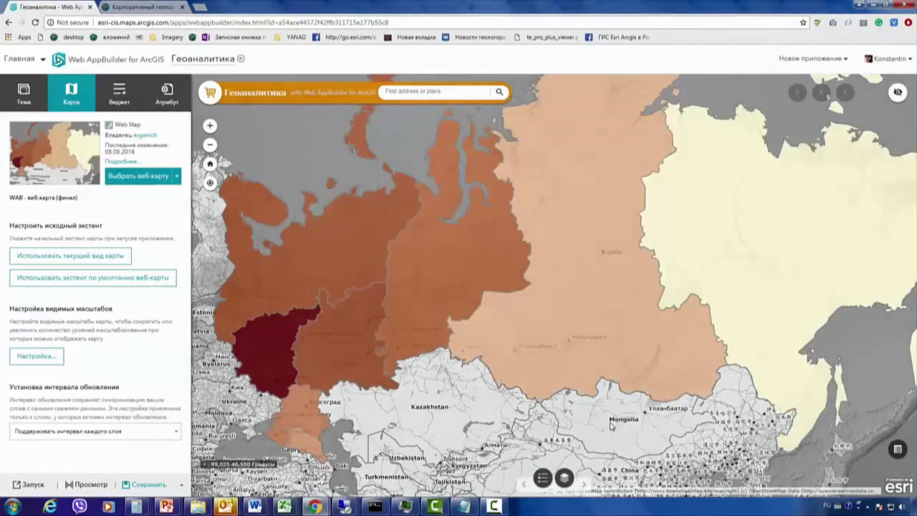
left_click(150, 485)
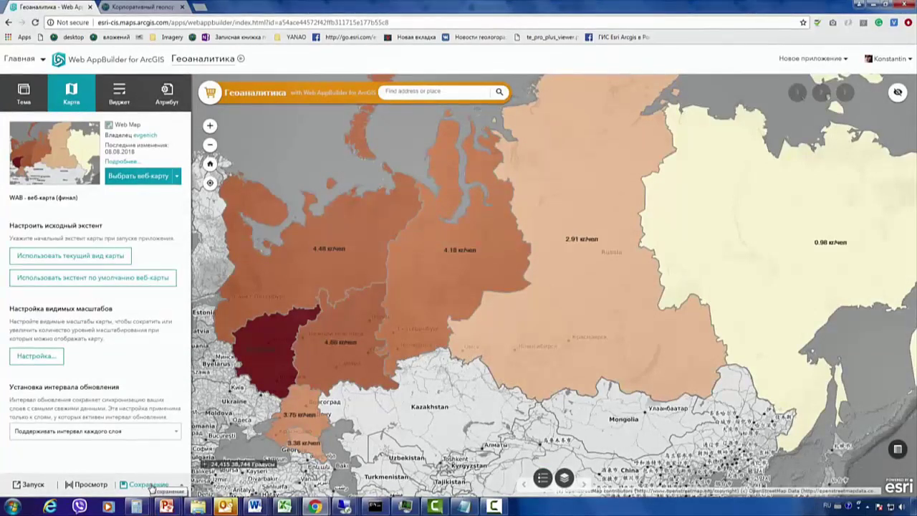
Preview the app on a 768 x 1024 tablet screen and return to its configuration.
left_click(89, 486)
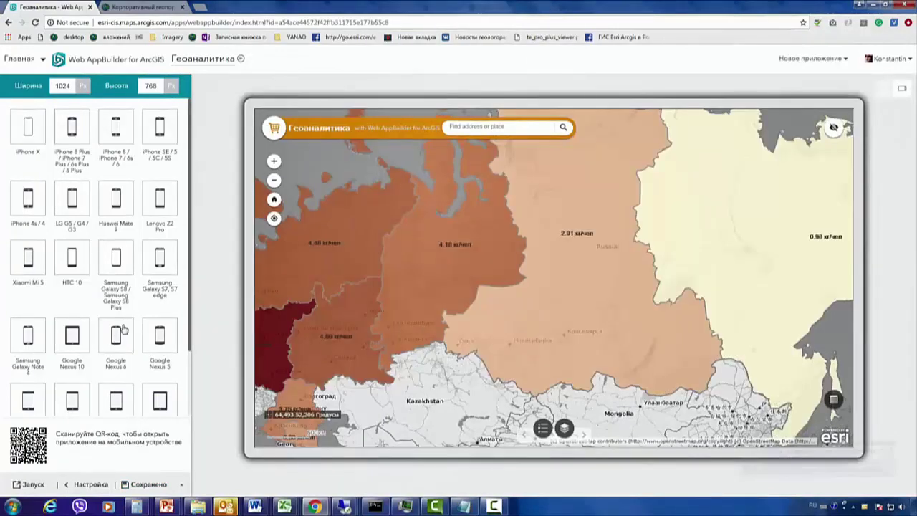
left_click(114, 406)
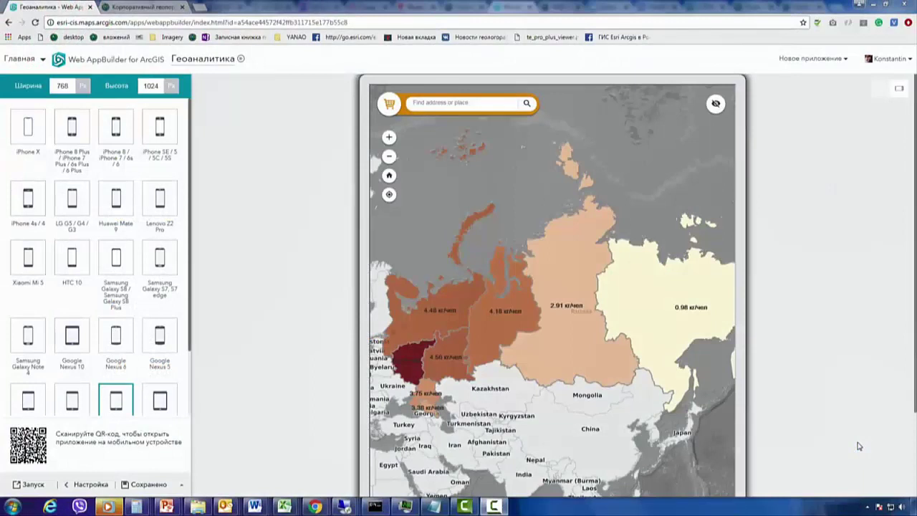
left_click(95, 484)
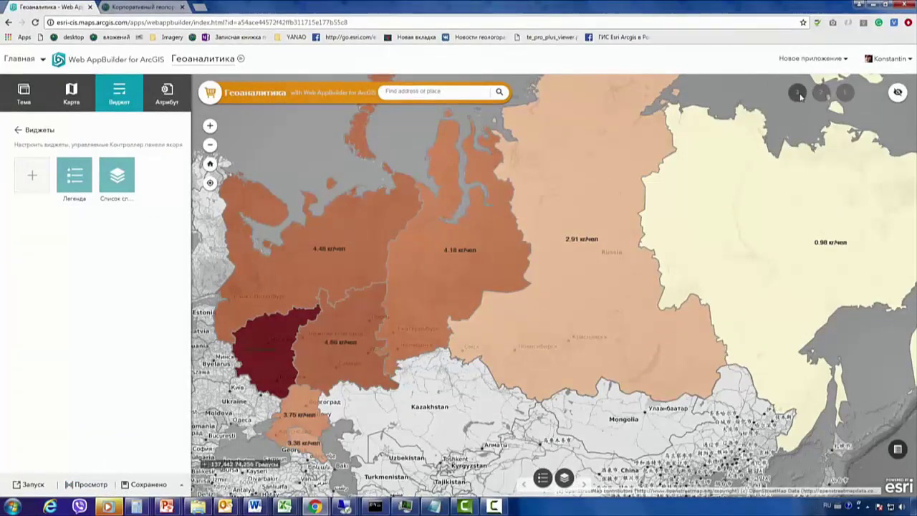
Remove the layer list (Список слоев) and Легенда widgets from the anchor bar controller.
left_click(130, 164)
left_click(460, 287)
left_click(88, 164)
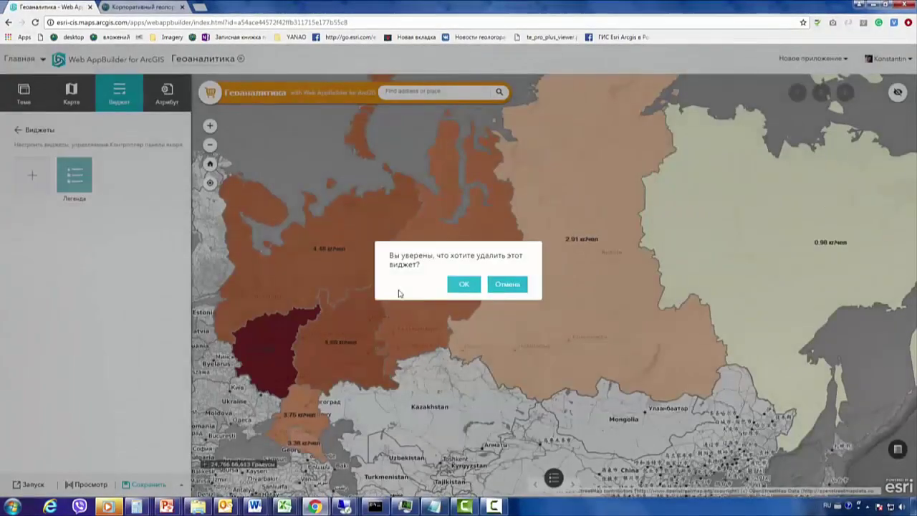
left_click(460, 284)
left_click(20, 130)
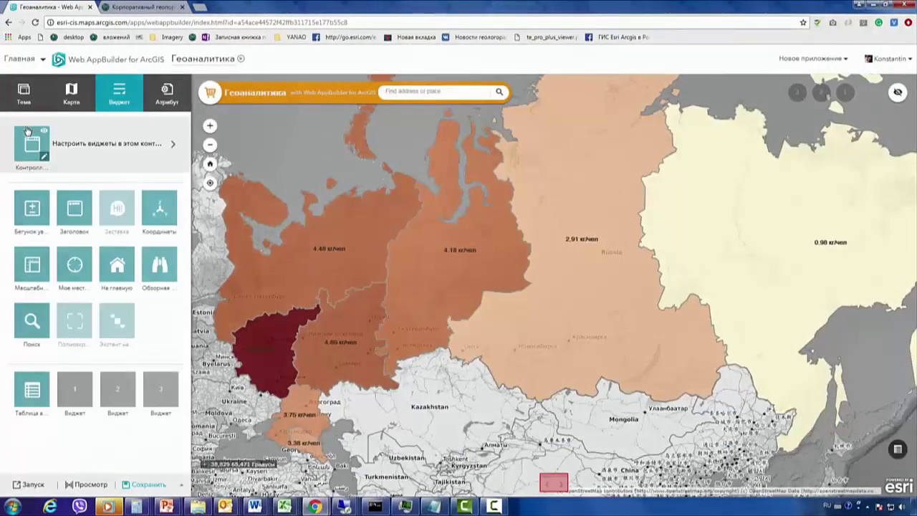
Add the Легенда widget to widget placeholder 3, keeping its default settings.
left_click(162, 390)
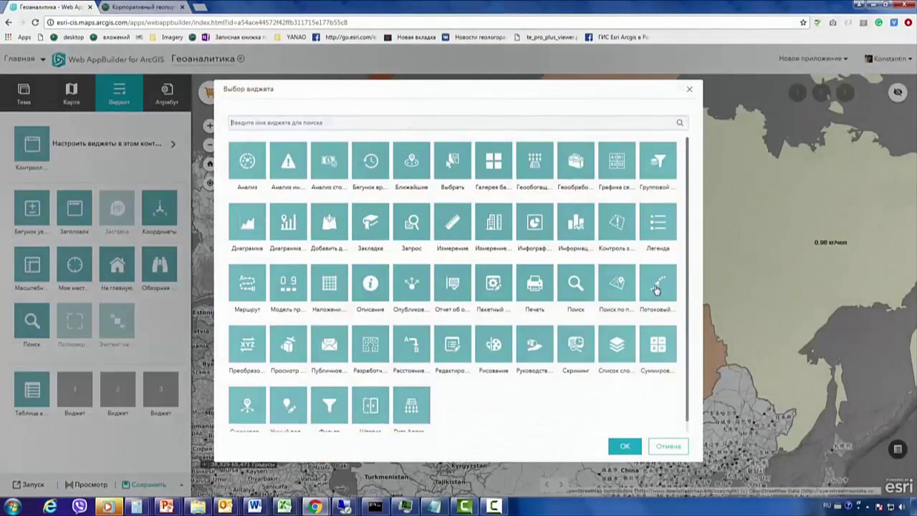
left_click(629, 449)
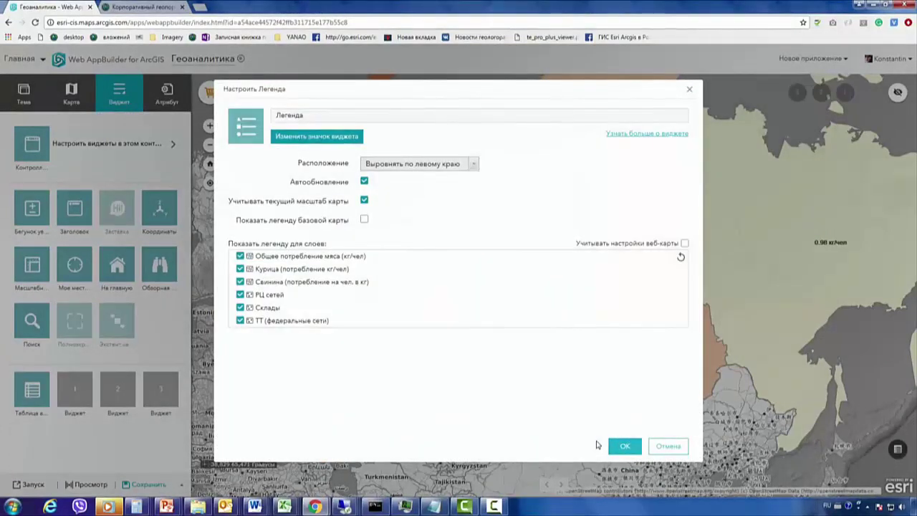
left_click(624, 444)
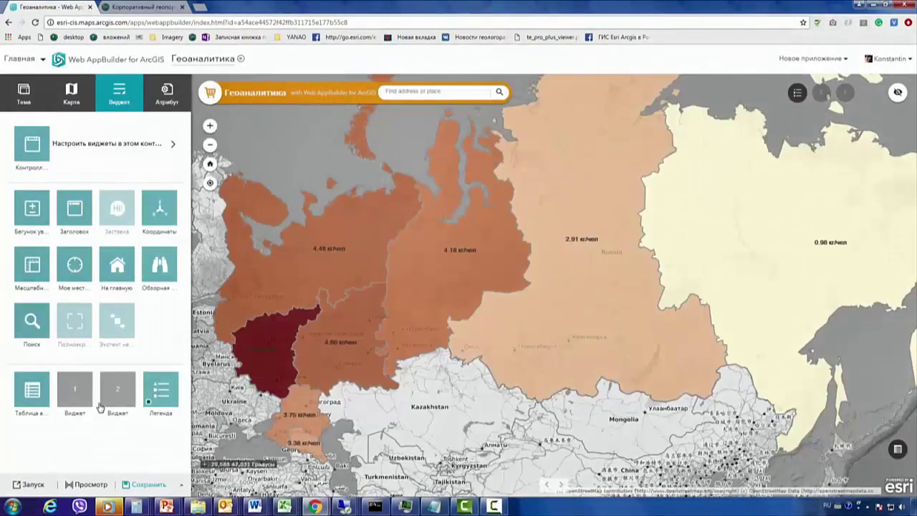
Add the Список слоев widget to widget placeholder 2, keeping its default settings.
left_click(111, 396)
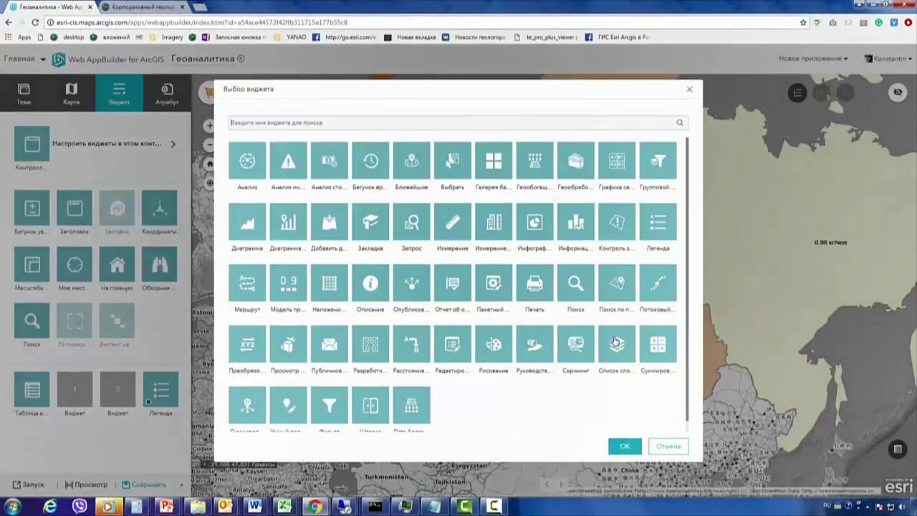
left_click(625, 446)
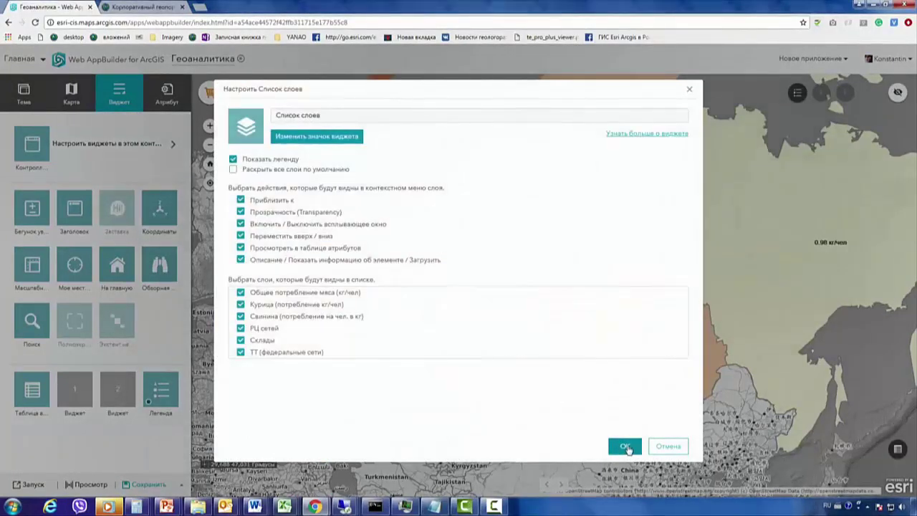
left_click(625, 447)
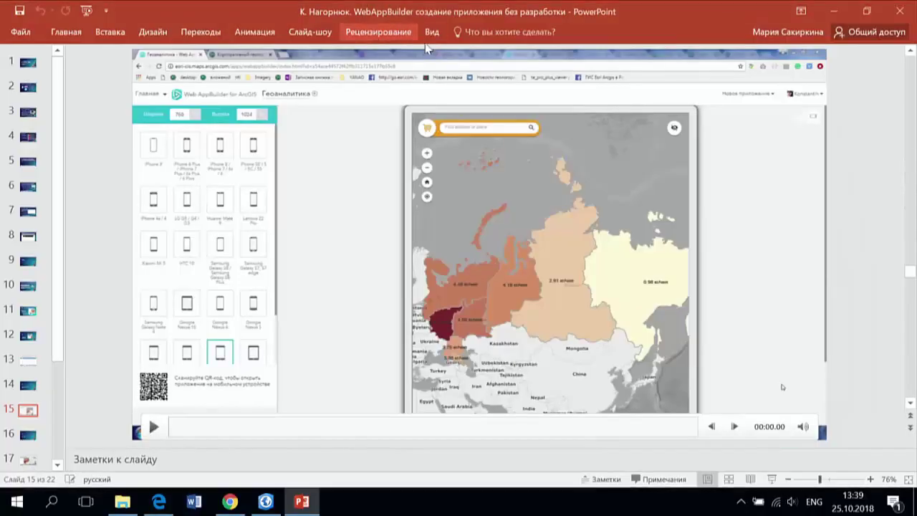
In PowerPoint, seek through the video on slide 15 and bring it back to the 01:11.64 mark.
left_click(430, 32)
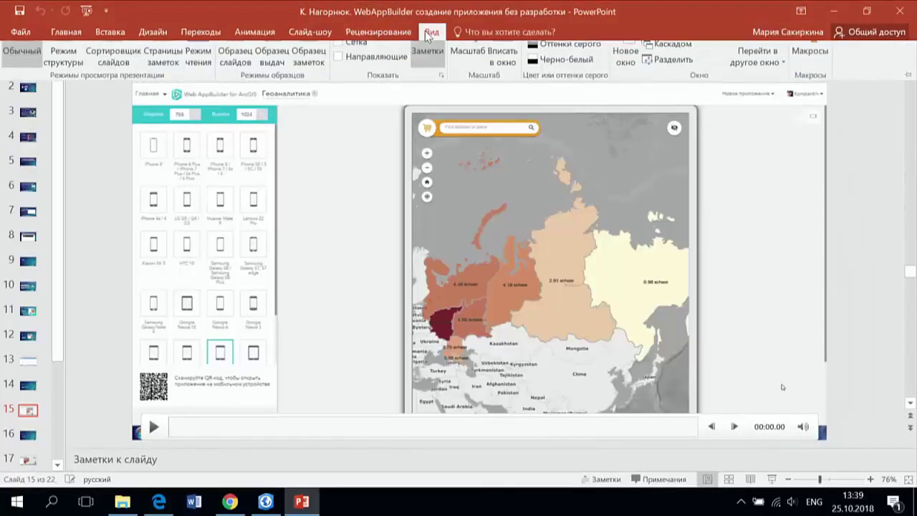
key("Escape")
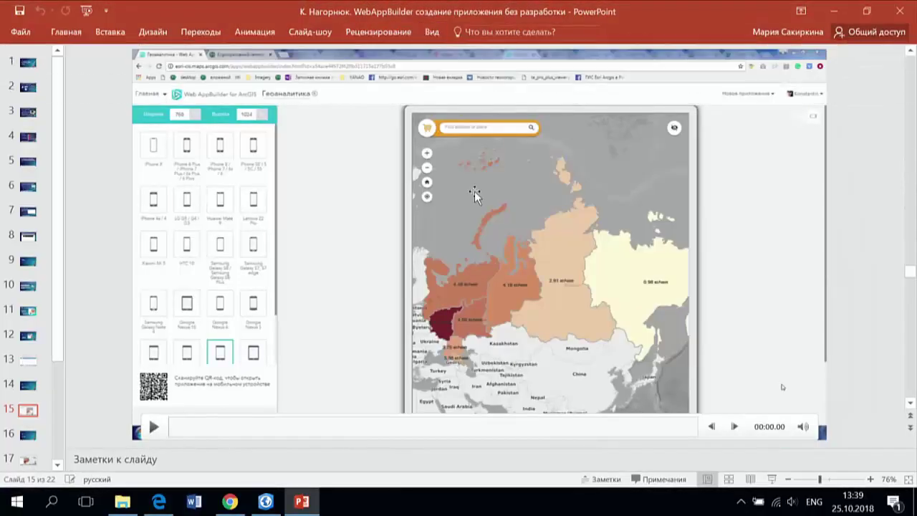
left_click(515, 300)
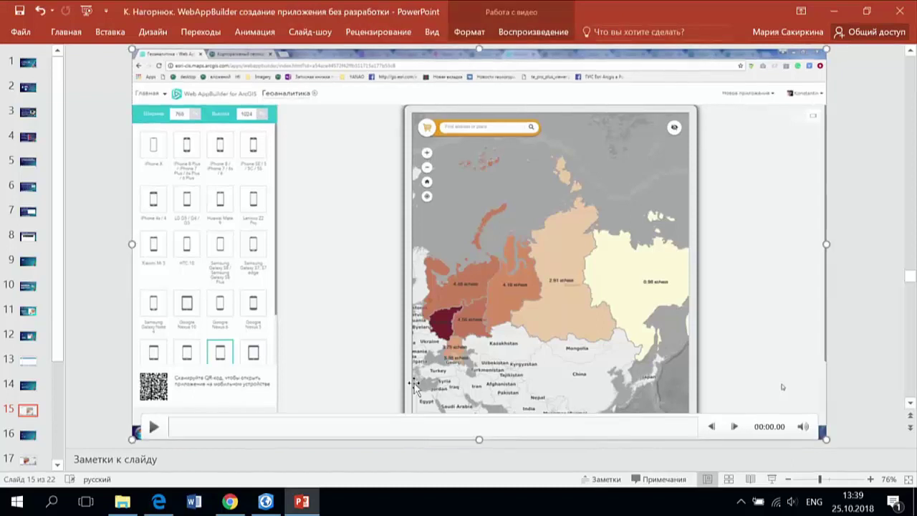
left_click(552, 428)
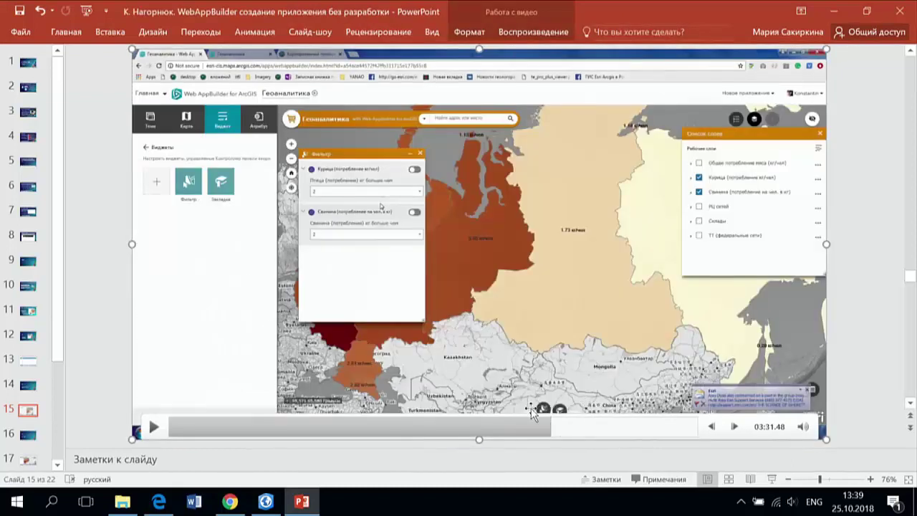
left_click(497, 428)
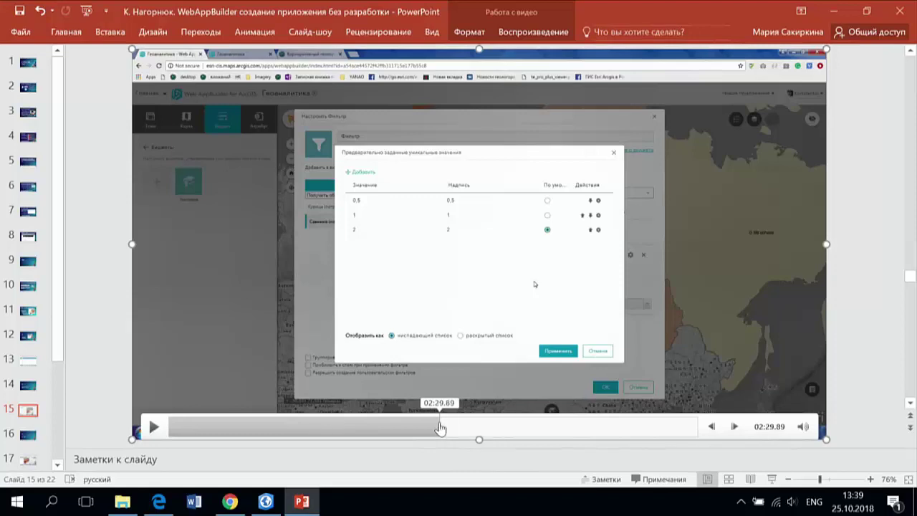
left_click(440, 429)
left_click(406, 428)
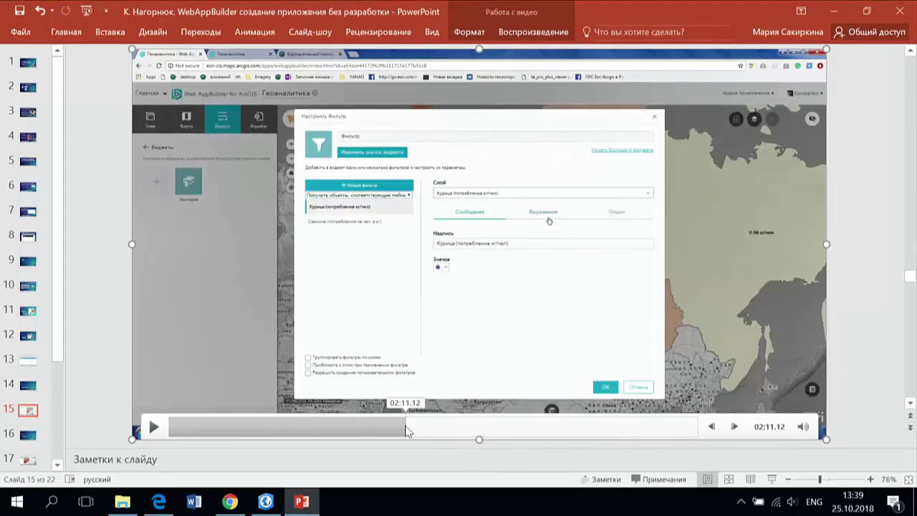
left_click(362, 428)
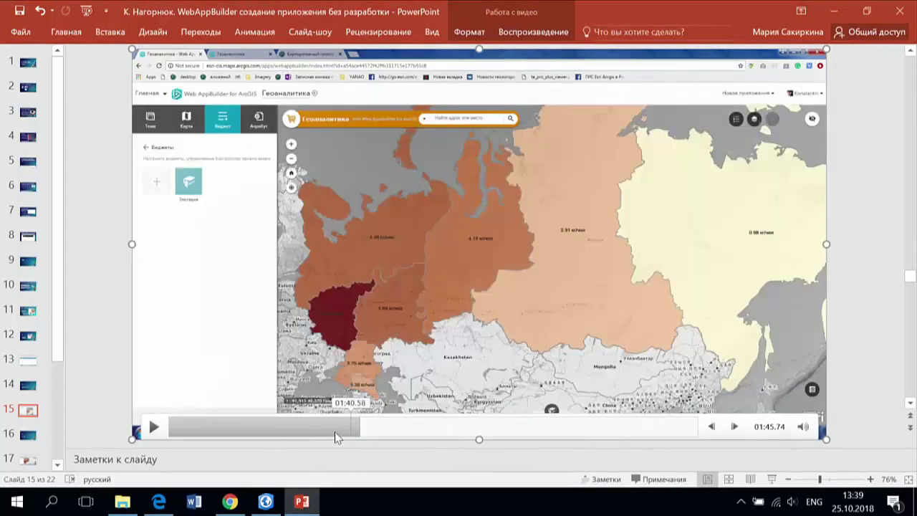
left_click(324, 429)
left_click(314, 428)
left_click(299, 429)
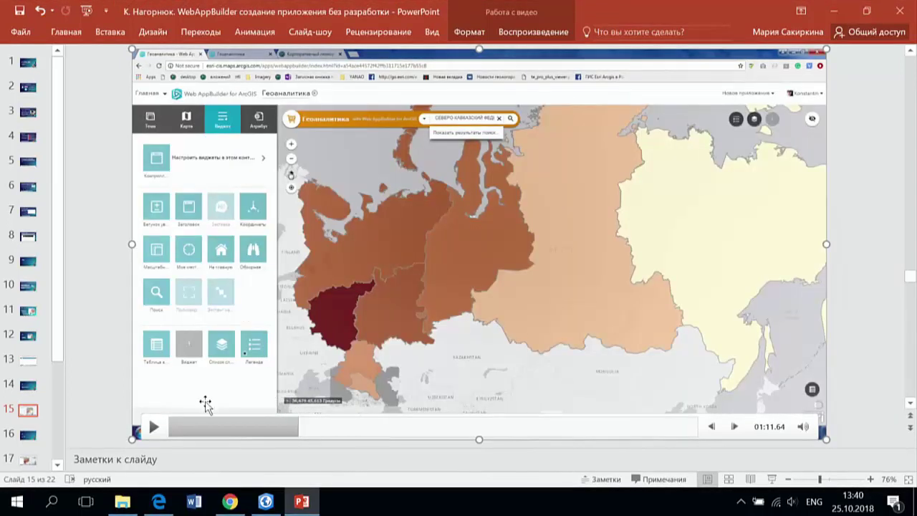
Briefly play the slide's video, rewind it to the Список слоев widget configuration at 00:21.68, and start playback.
left_click(154, 427)
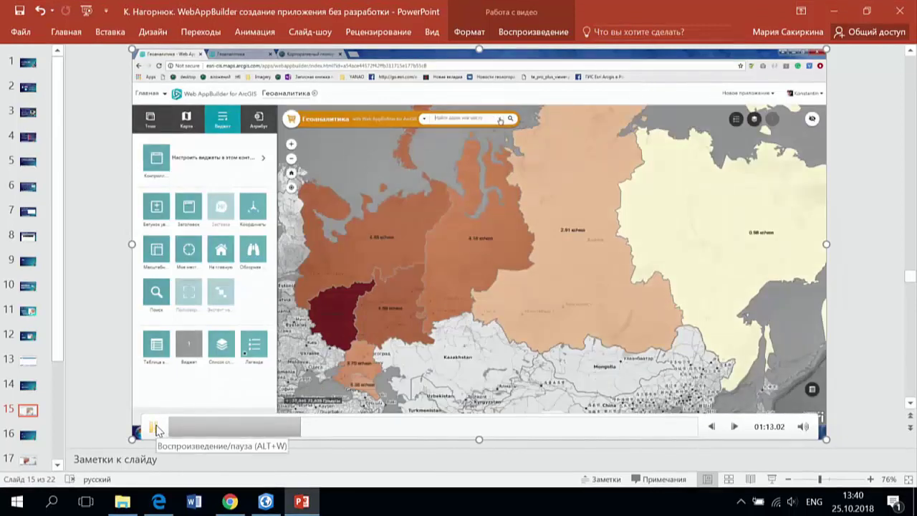
left_click(157, 428)
left_click(260, 428)
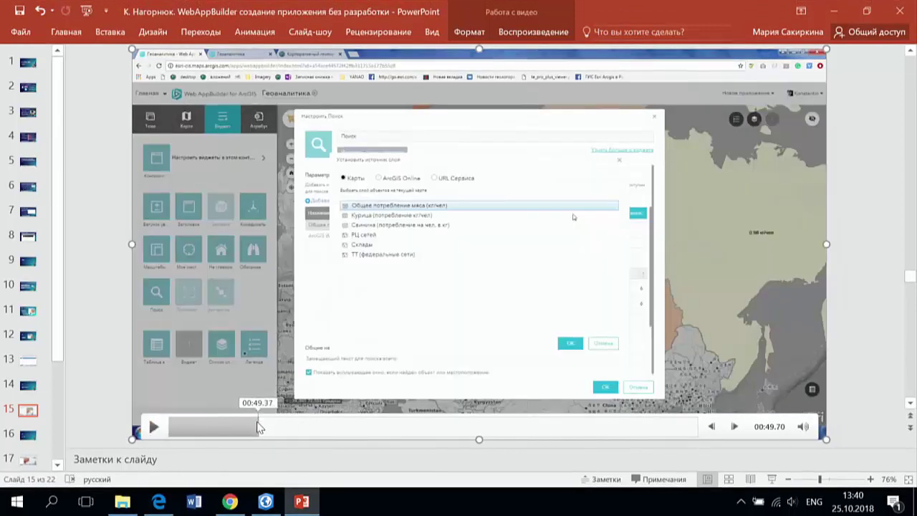
left_click(237, 428)
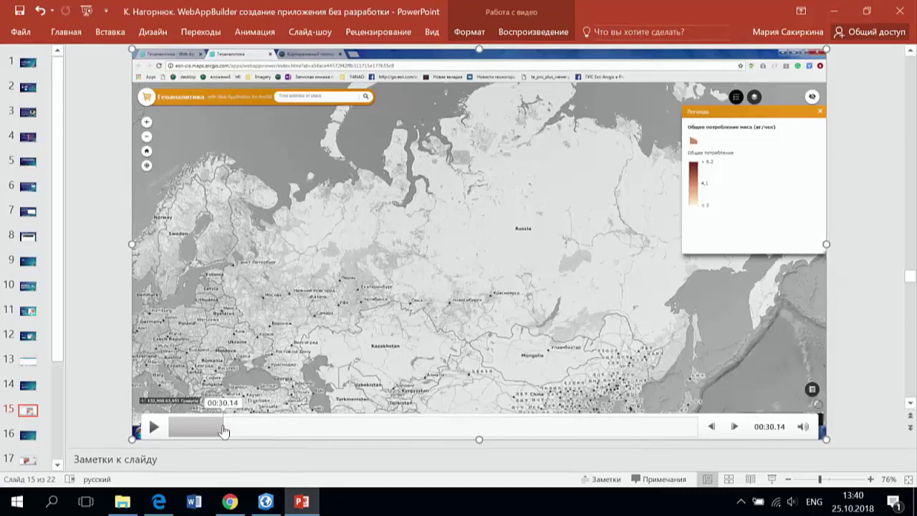
left_click(227, 430)
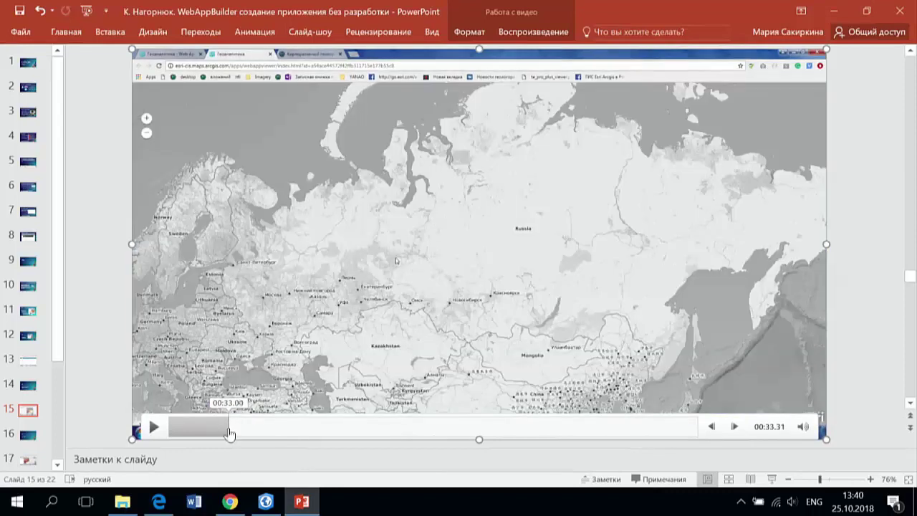
left_click_drag(230, 433, 210, 429)
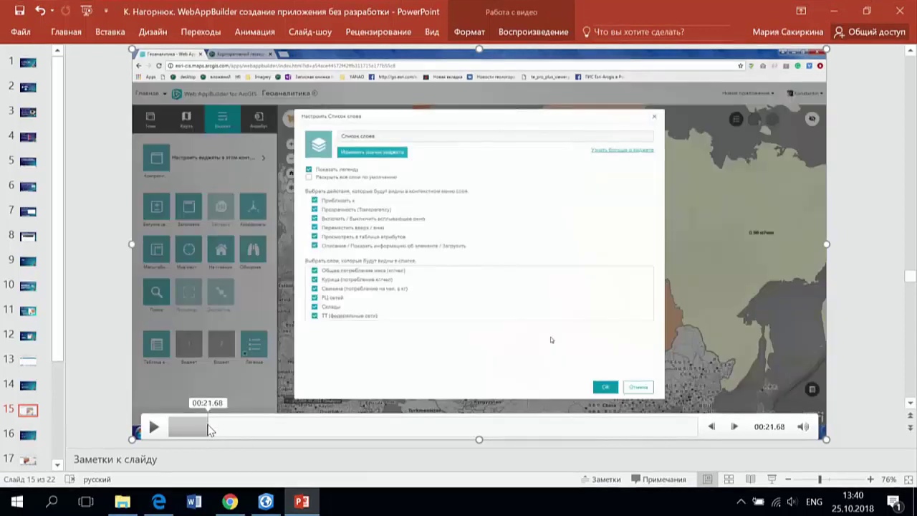
left_click(155, 429)
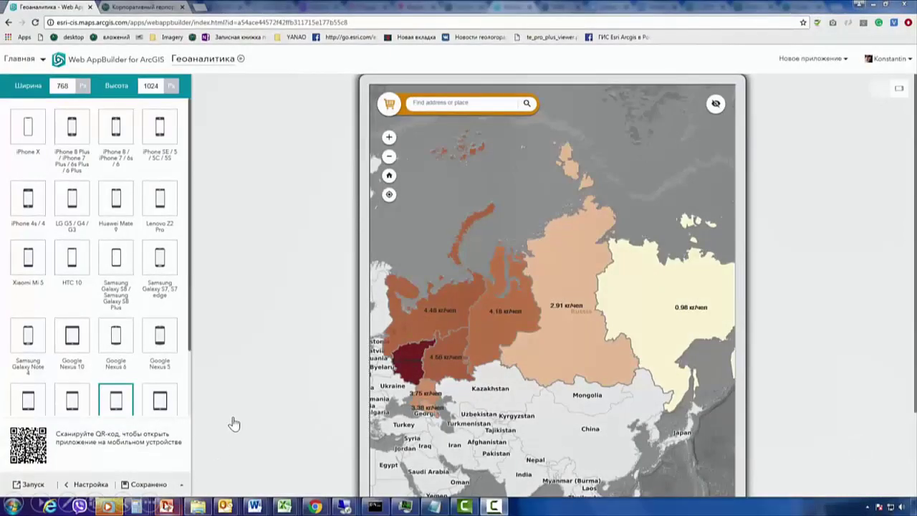
Return from the tablet preview to the configuration and remove the Список слоев and Легенда widgets from the anchor bar controller.
left_click(91, 484)
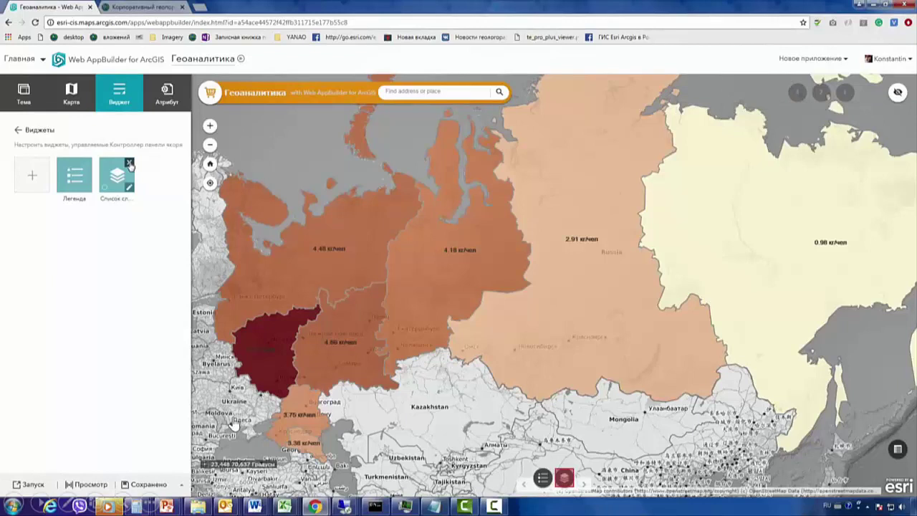
left_click(130, 164)
left_click(465, 285)
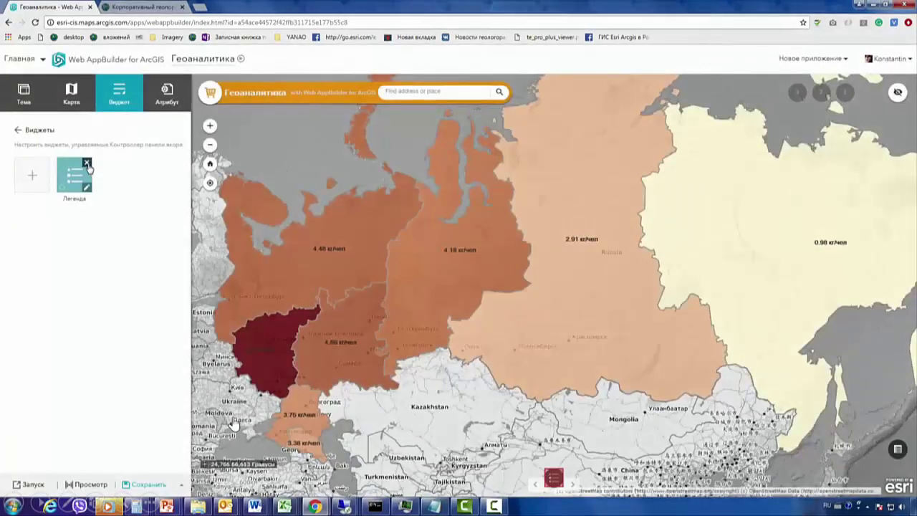
left_click(86, 164)
left_click(464, 285)
left_click(18, 129)
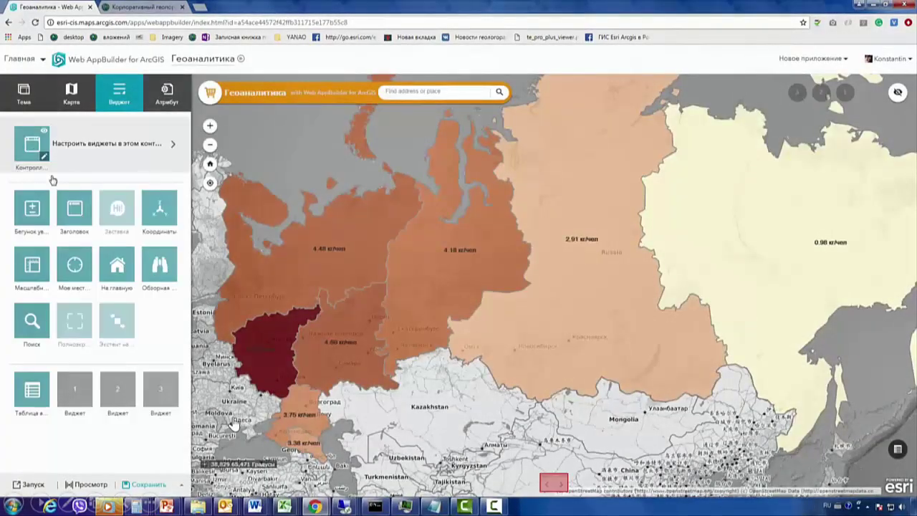
Add the Легенда widget to widget placeholder 3 with its default settings.
left_click(165, 394)
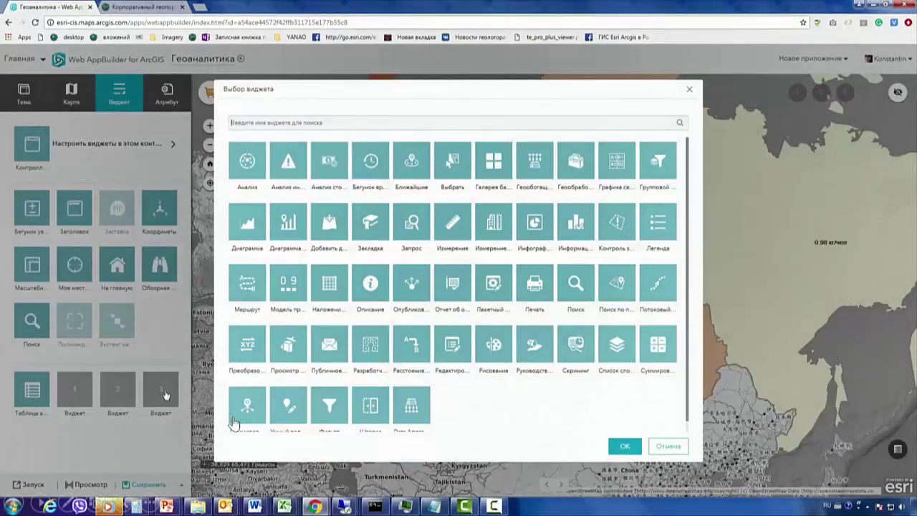
left_click(625, 445)
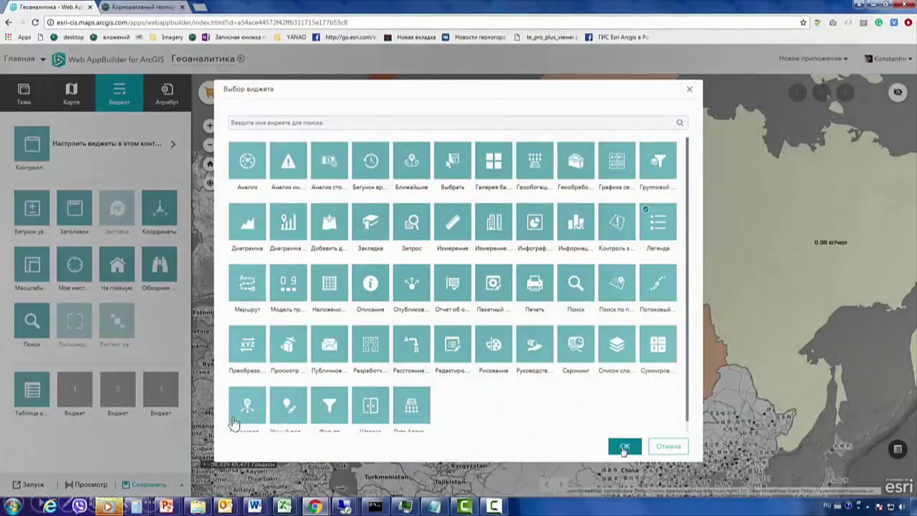
left_click(625, 445)
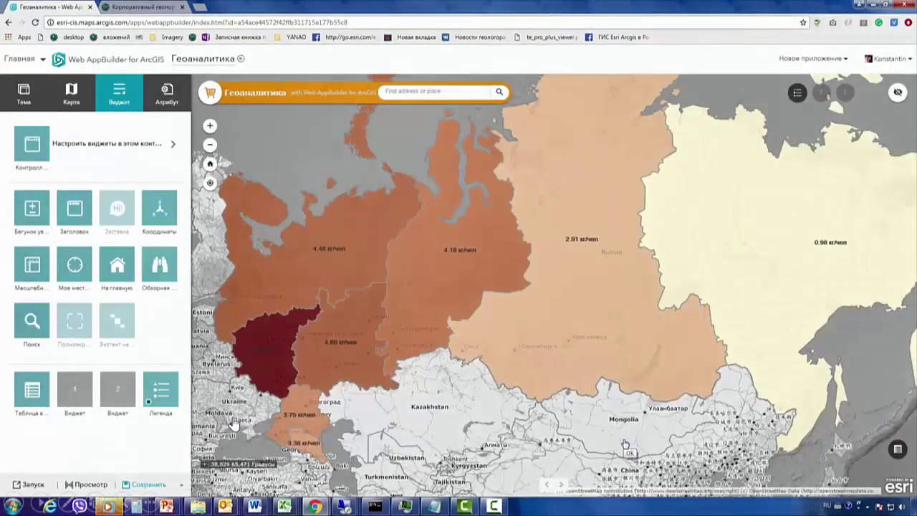
Add the Список слоев widget to placeholder 2 with its default layer and action options.
left_click(113, 394)
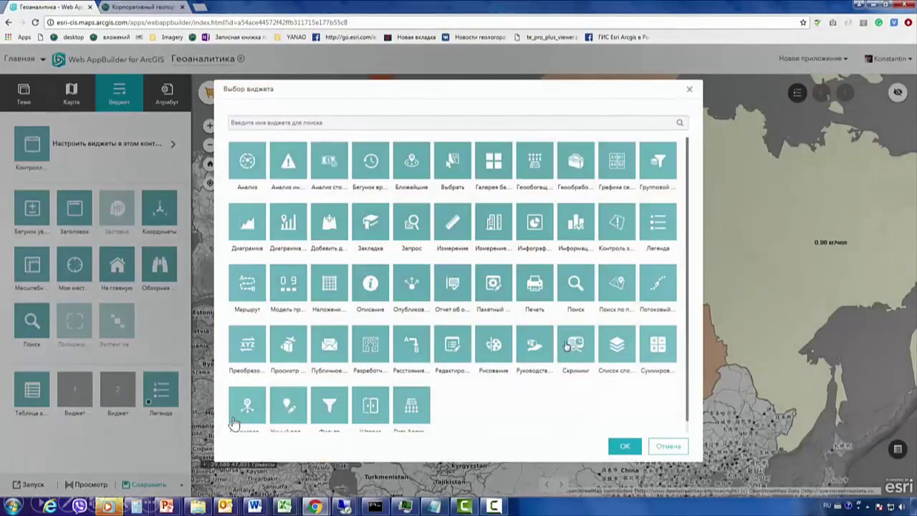
left_click(617, 344)
left_click(624, 446)
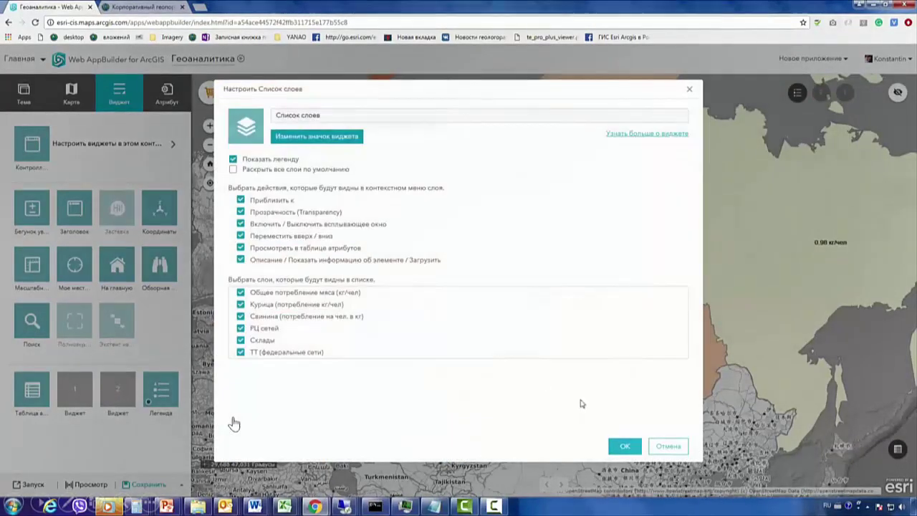
left_click(626, 446)
Save the app, launch it in a separate browser tab to check it, and return to its configuration.
mouse_move(144, 403)
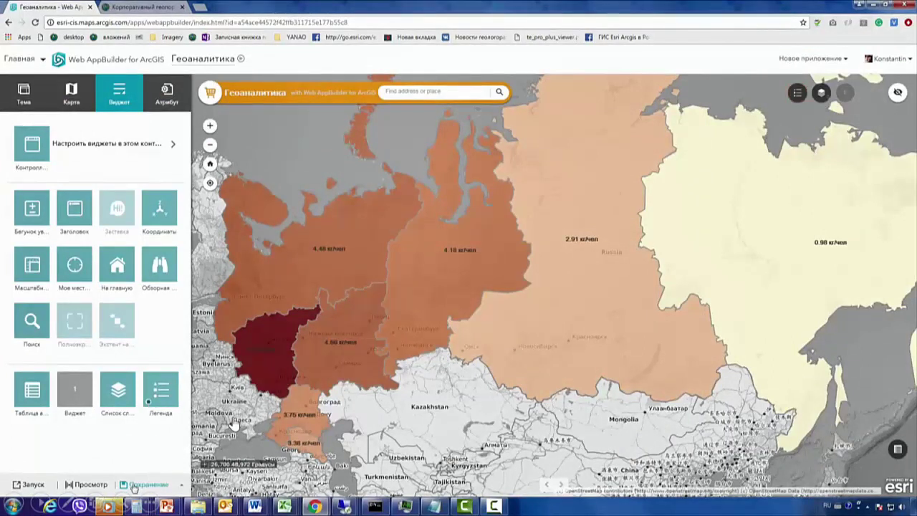
left_click(41, 488)
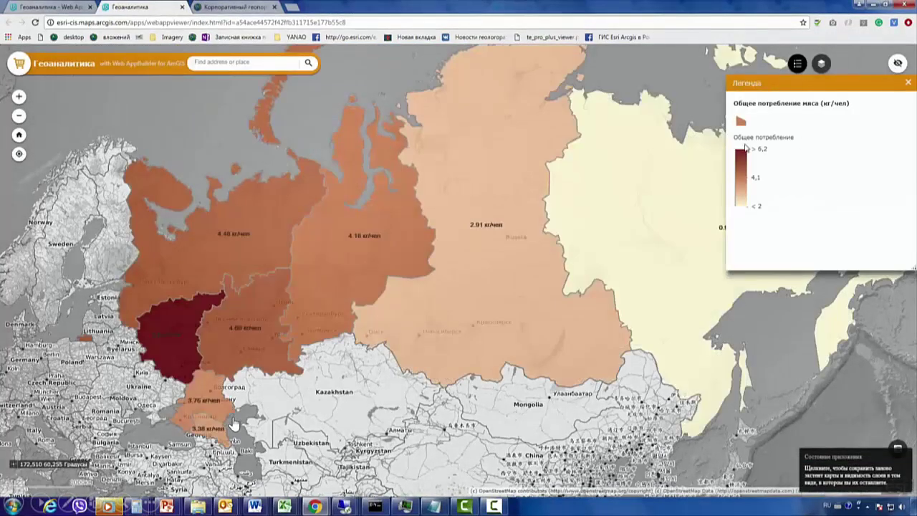
left_click(38, 6)
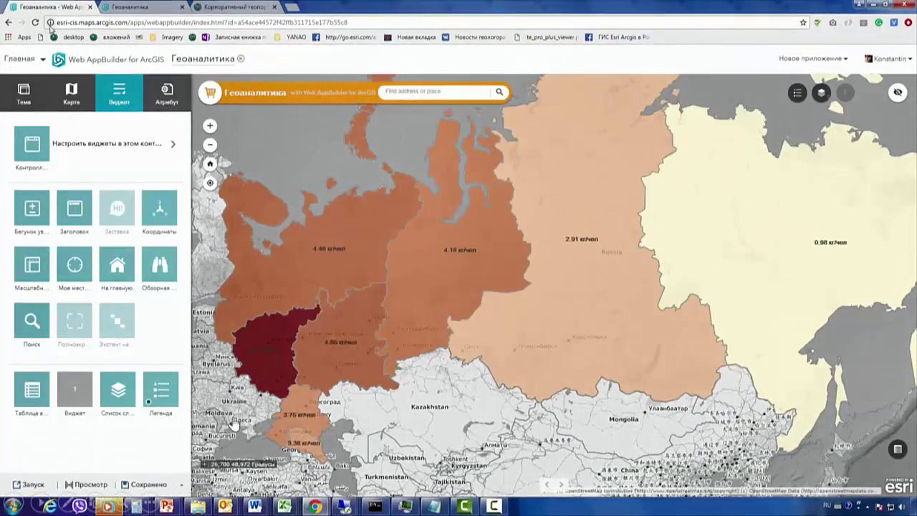
Add the map layer Общее потребление мяса (кг/чел) as a new source in the Поиск widget's settings.
left_click(45, 335)
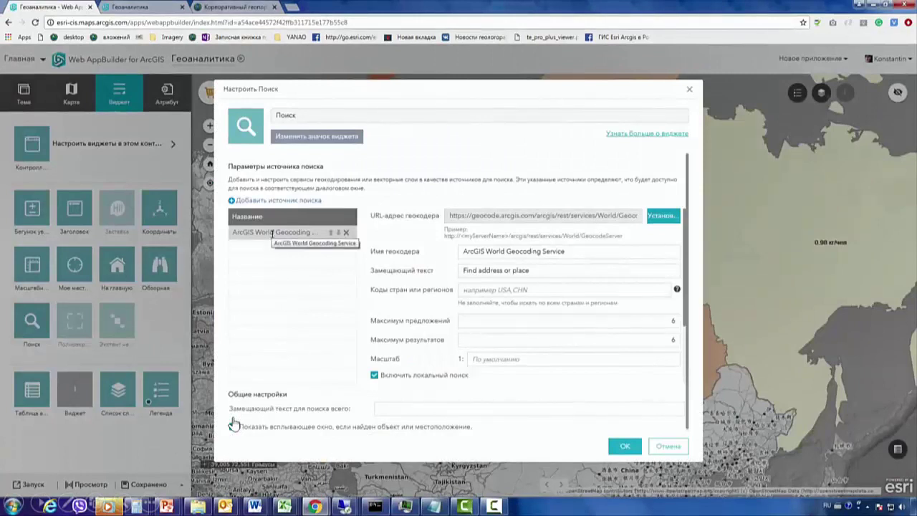
left_click(264, 202)
left_click(271, 212)
left_click(393, 207)
left_click(580, 388)
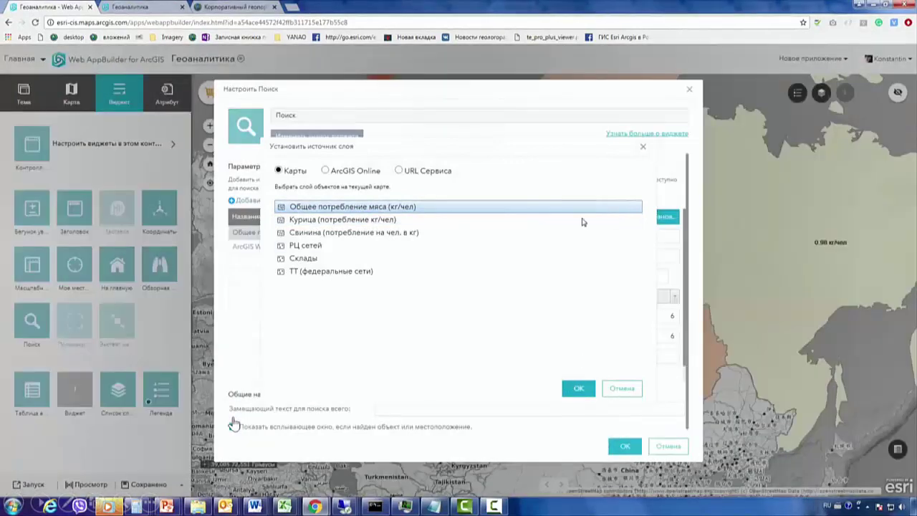
Name the new search source ФО, set its display field to Федеральный округ, and apply the Поиск widget settings.
left_click(572, 233)
key("ctrl+a")
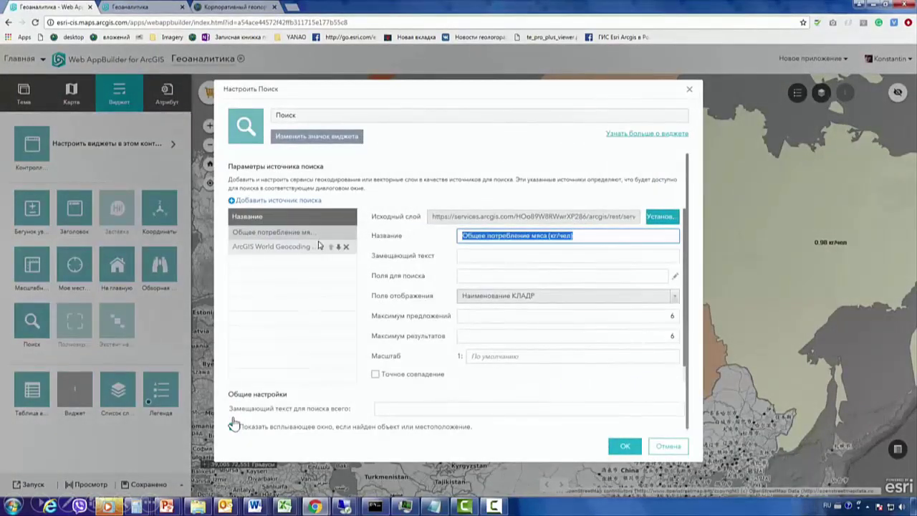
type("ФО")
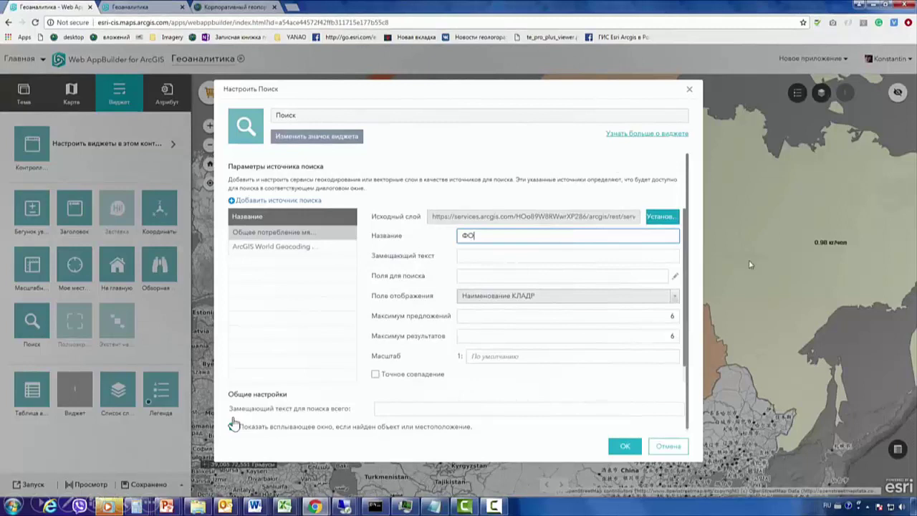
left_click(674, 296)
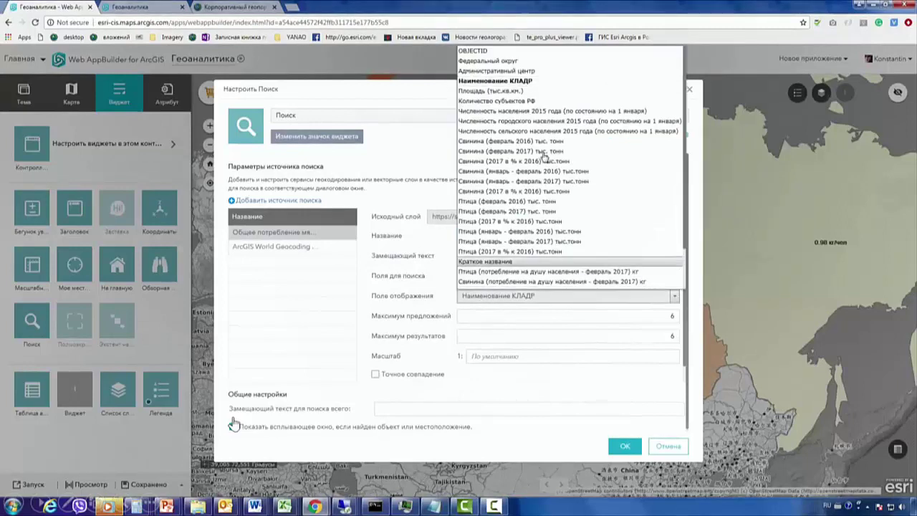
left_click(501, 62)
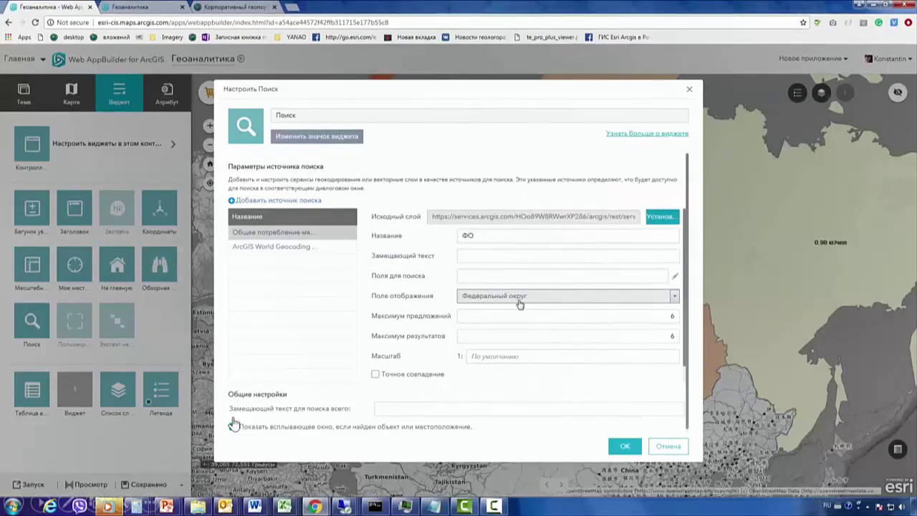
left_click(625, 446)
Test the layer search by locating СЕВЕРО-КАВКАЗСКИЙ ФЕДЕРАЛЬНЫЙ ОКРУГ, return the map to its home extent, and clear the search.
left_click(413, 89)
type("Ш")
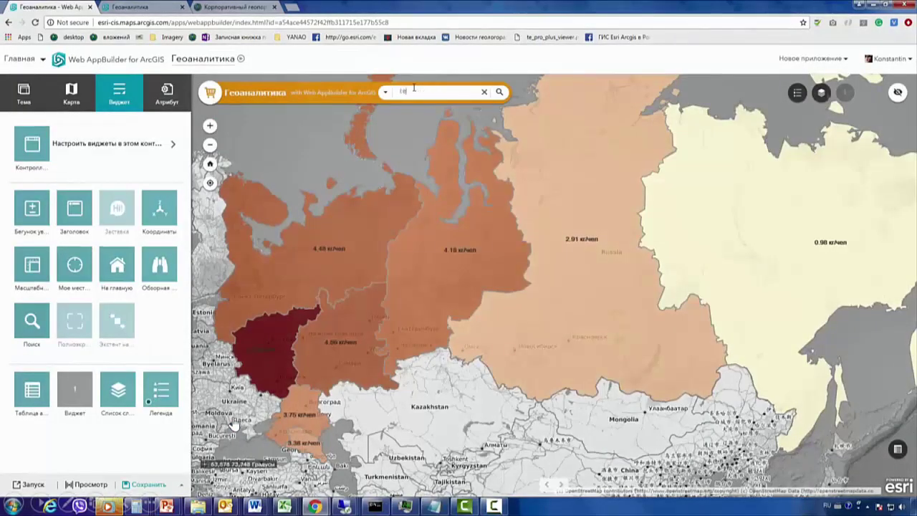
left_click(422, 157)
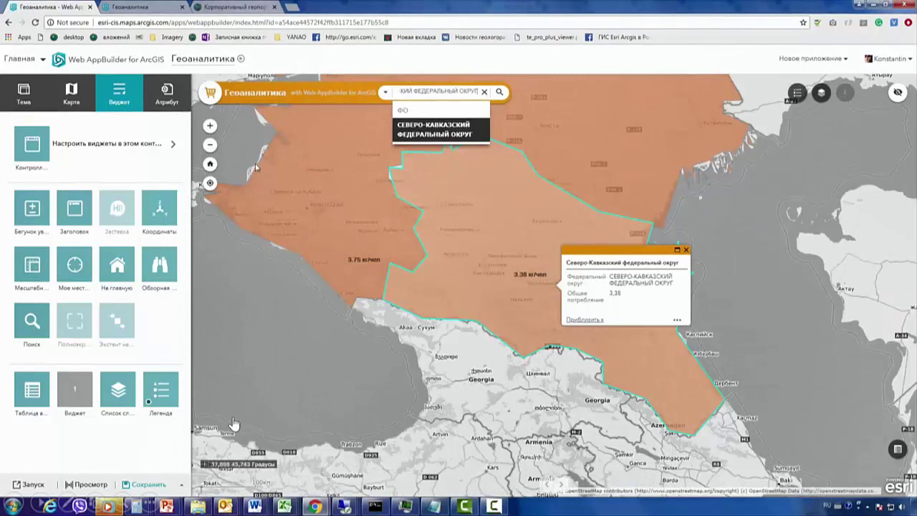
left_click(210, 164)
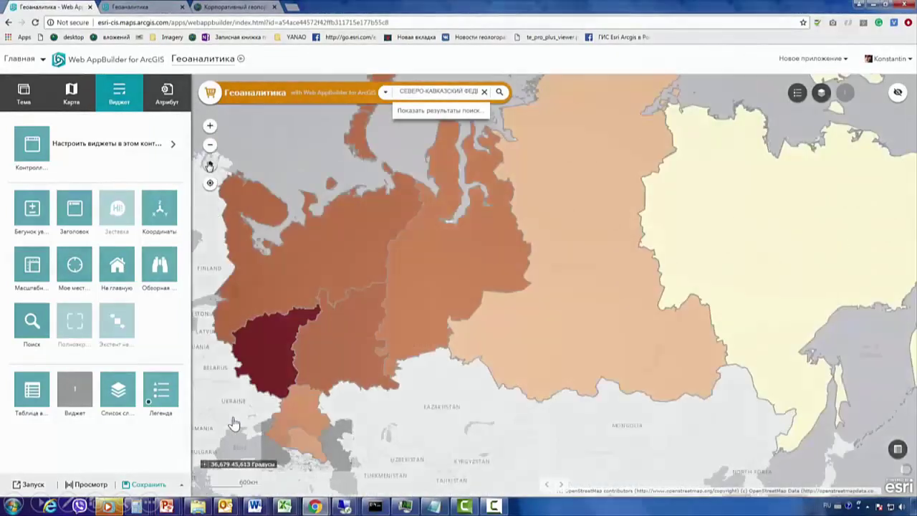
left_click(485, 92)
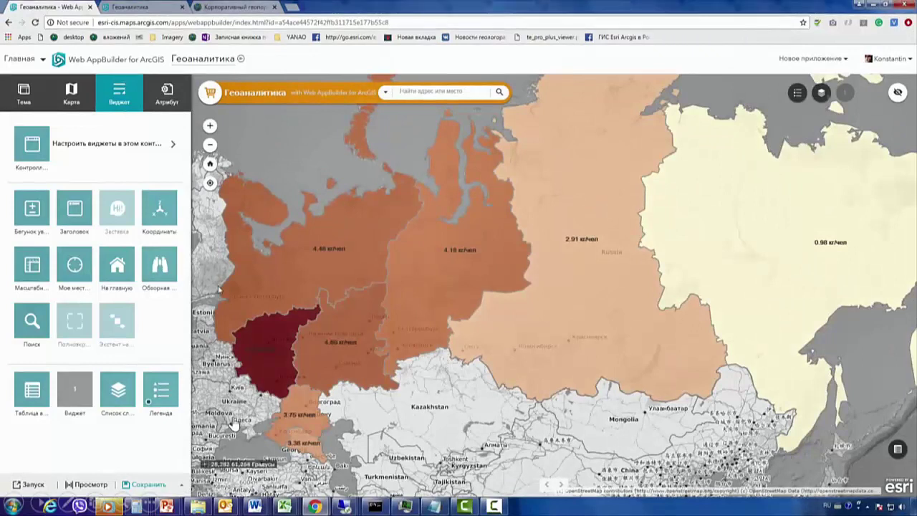
Add the Закладка widget to the set managed by the dock panel controller.
left_click(104, 148)
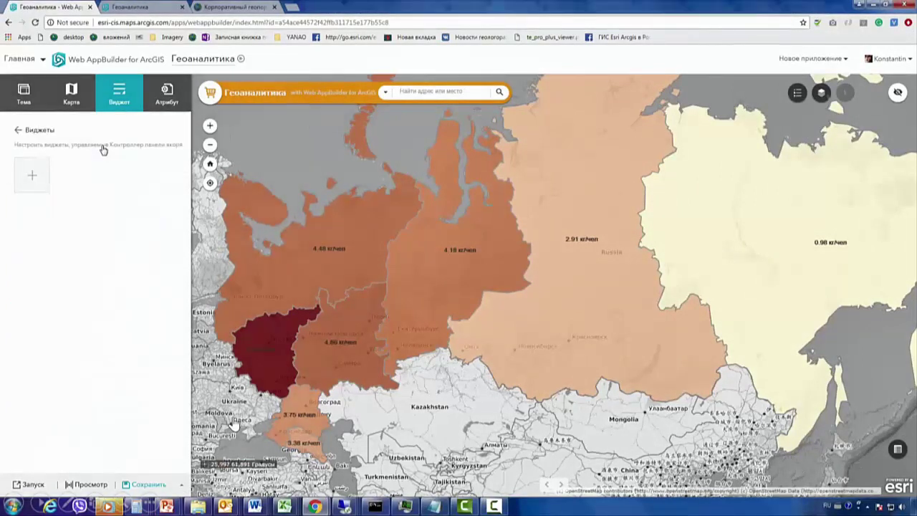
left_click(45, 176)
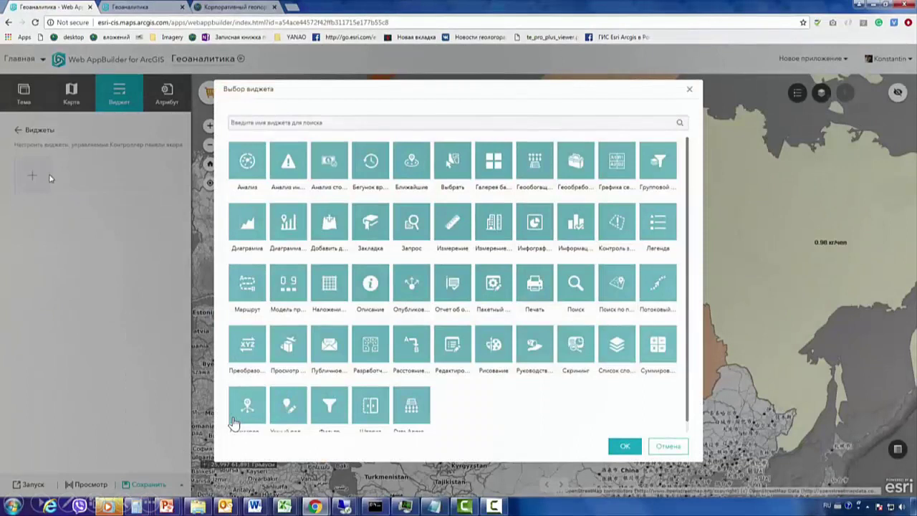
left_click(374, 226)
left_click(629, 447)
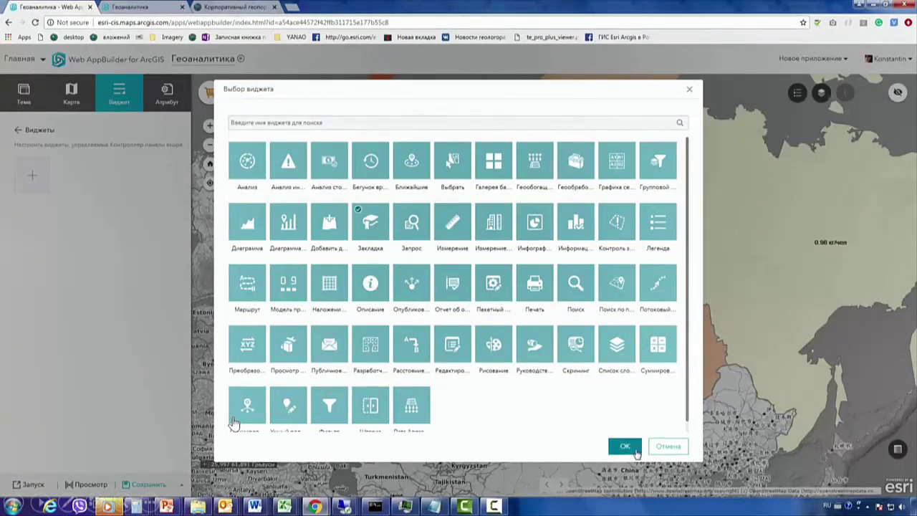
Create a new custom bookmark in the Закладка widget and set its extent to Москва, RUS.
left_click(257, 267)
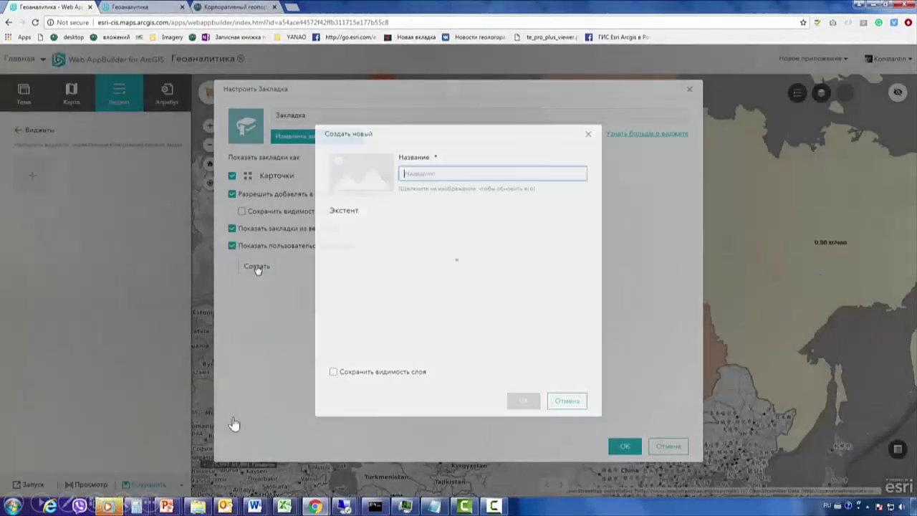
left_click_drag(372, 317, 440, 300)
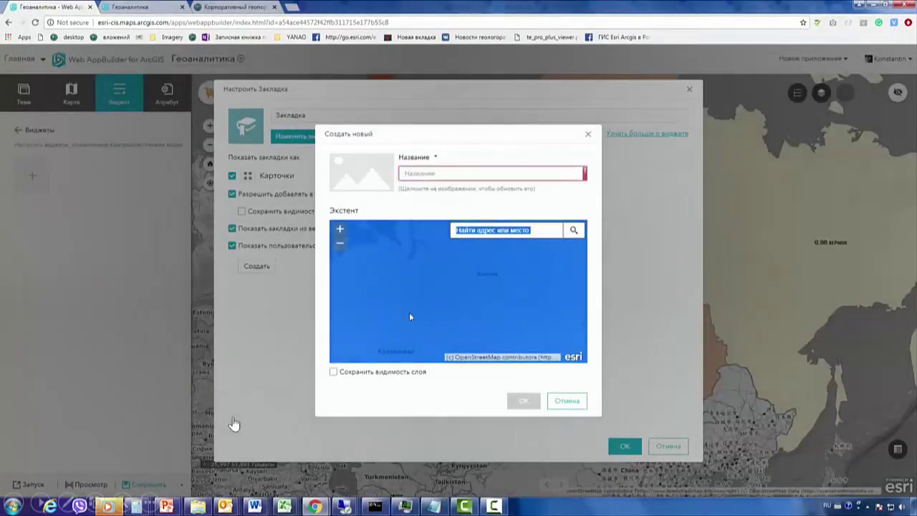
left_click(453, 230)
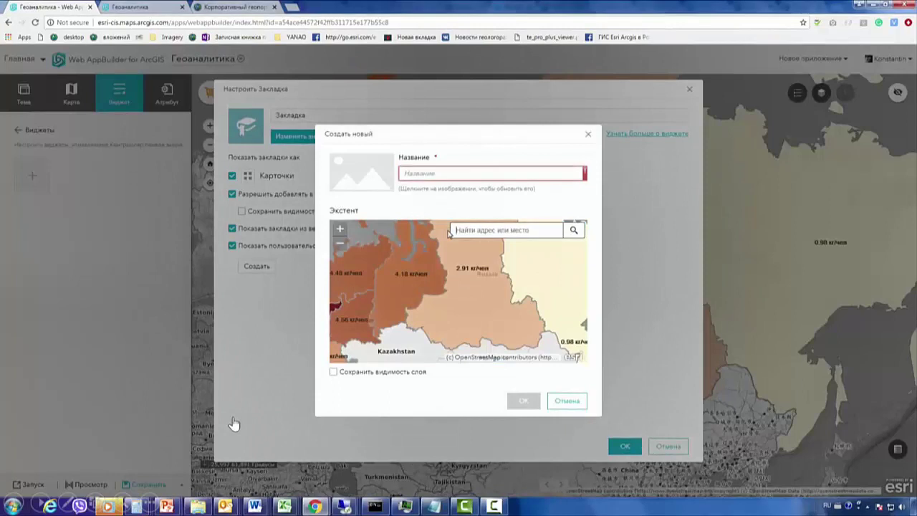
type("москва")
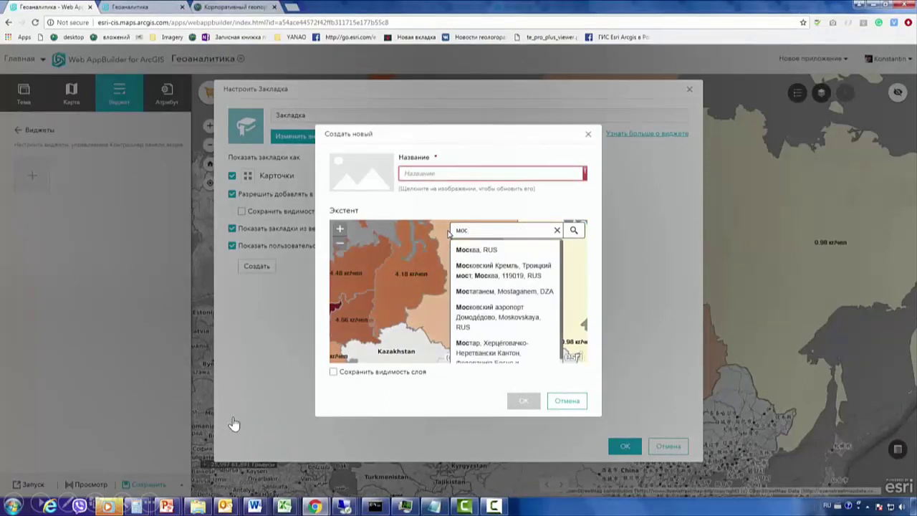
left_click(487, 251)
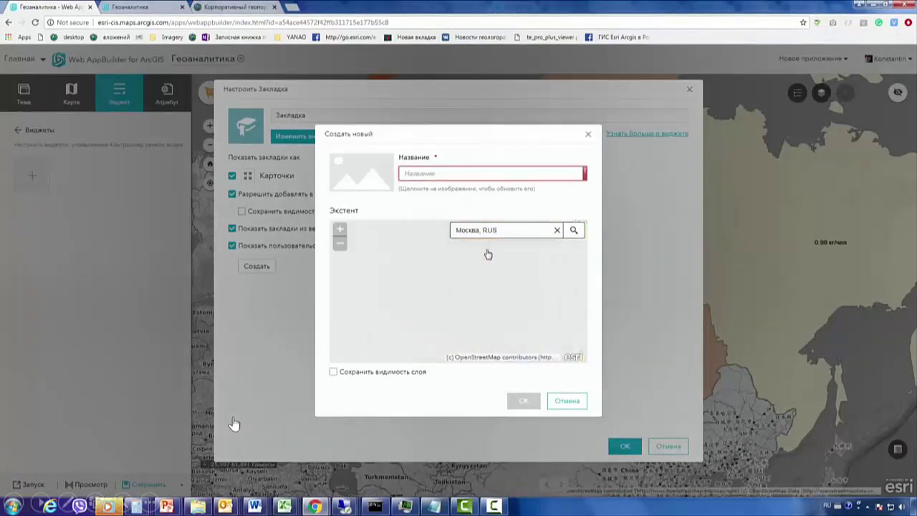
Name the bookmark Москва, give it the Moscow.jpg thumbnail with the default crop, and apply the Закладка widget settings.
left_click(459, 172)
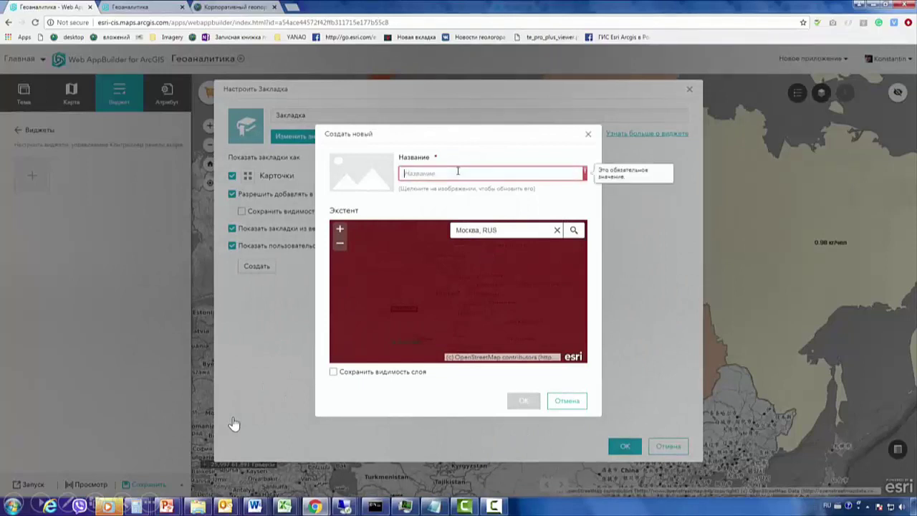
type("Москва")
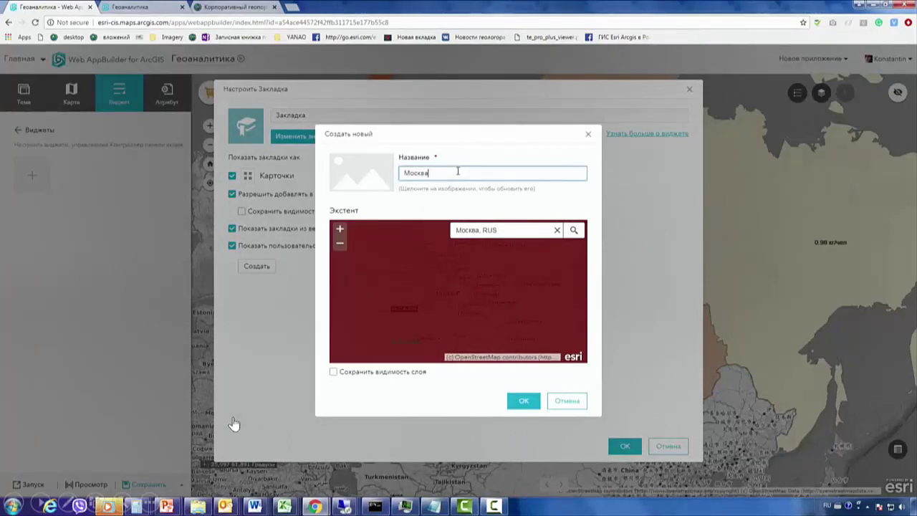
left_click(380, 177)
left_click(292, 169)
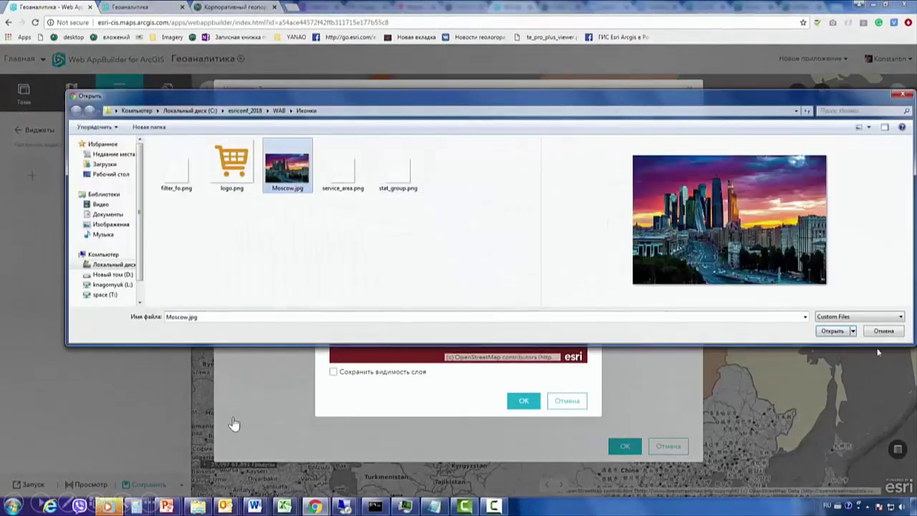
left_click(819, 326)
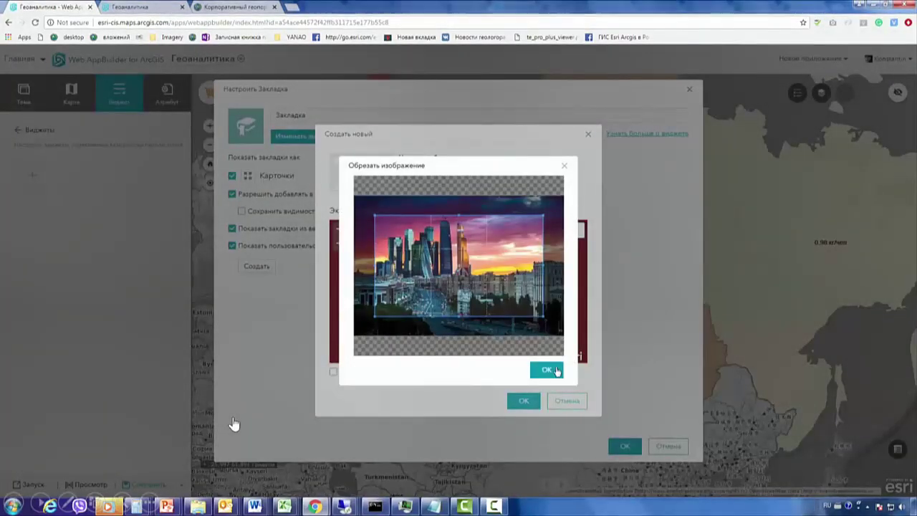
left_click(552, 370)
left_click(524, 402)
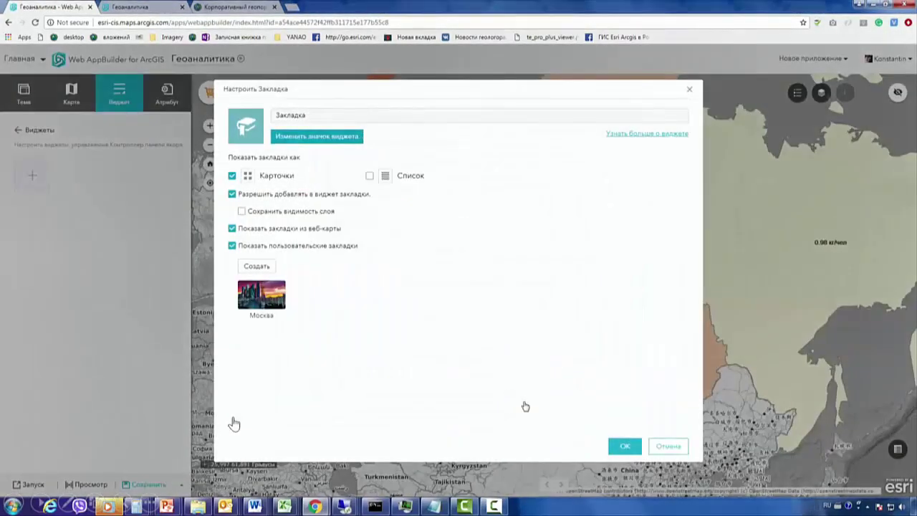
left_click(622, 445)
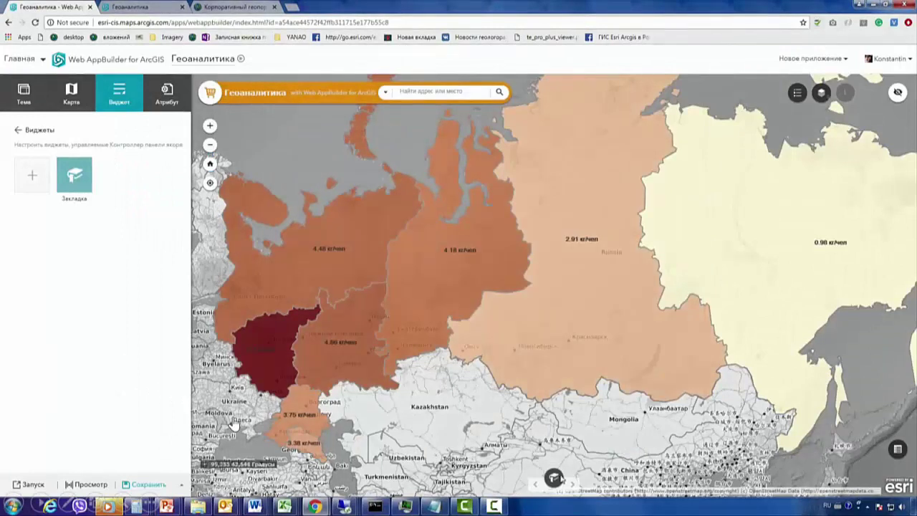
Test the Москва bookmark in the Закладка widget, return the map to its full view, and close the widget.
left_click(554, 479)
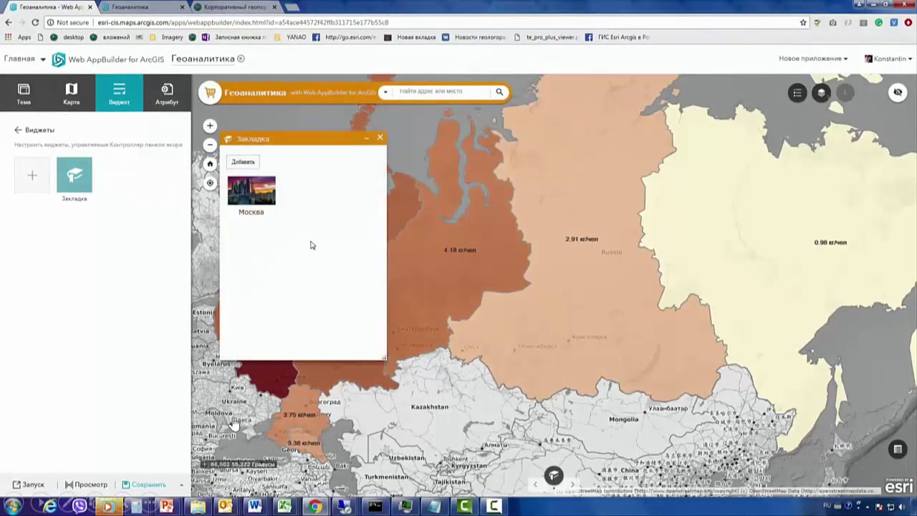
left_click(252, 190)
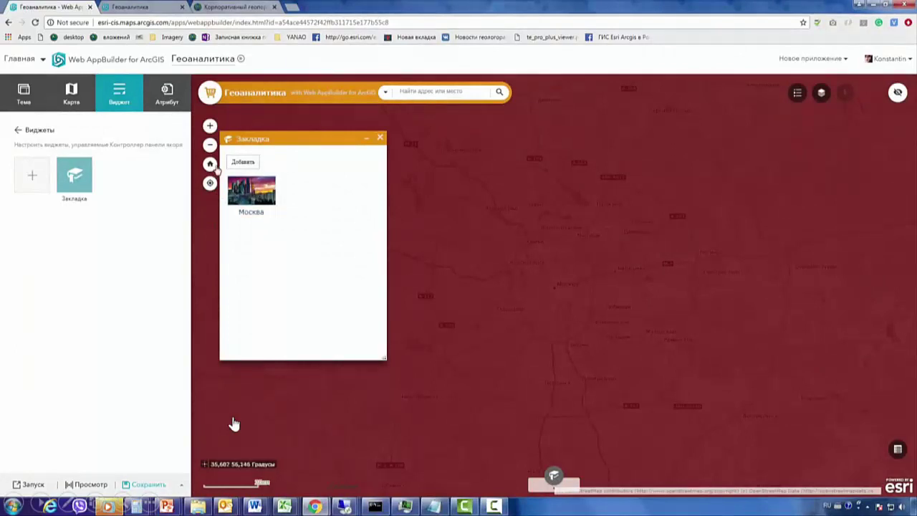
scroll(234, 425, "down", 5)
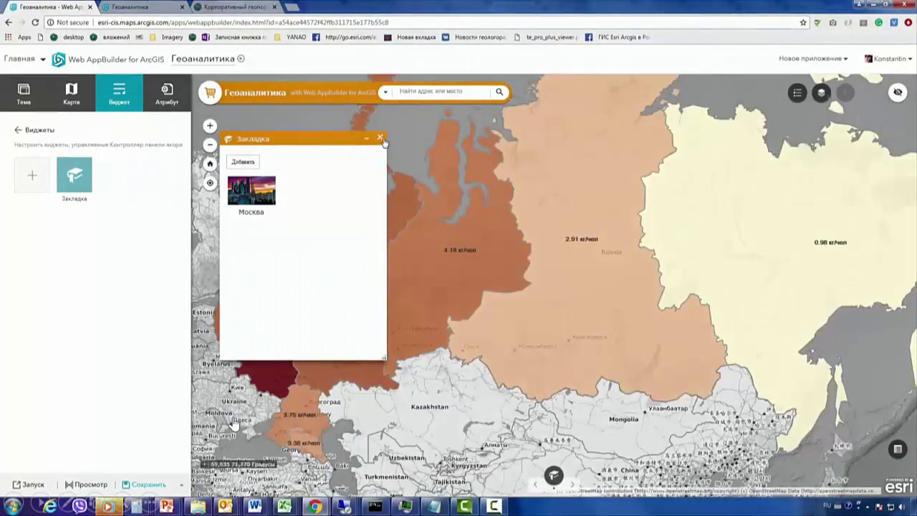
left_click(380, 139)
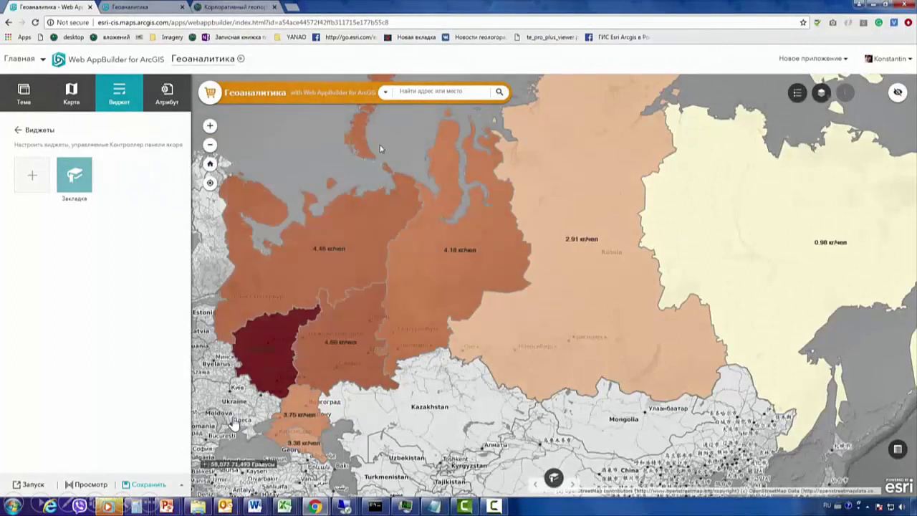
Add the Фильтр widget with filters for the layers Курица (потребление кг/чел) and Свинина (потребление на чел. в кг).
left_click(31, 173)
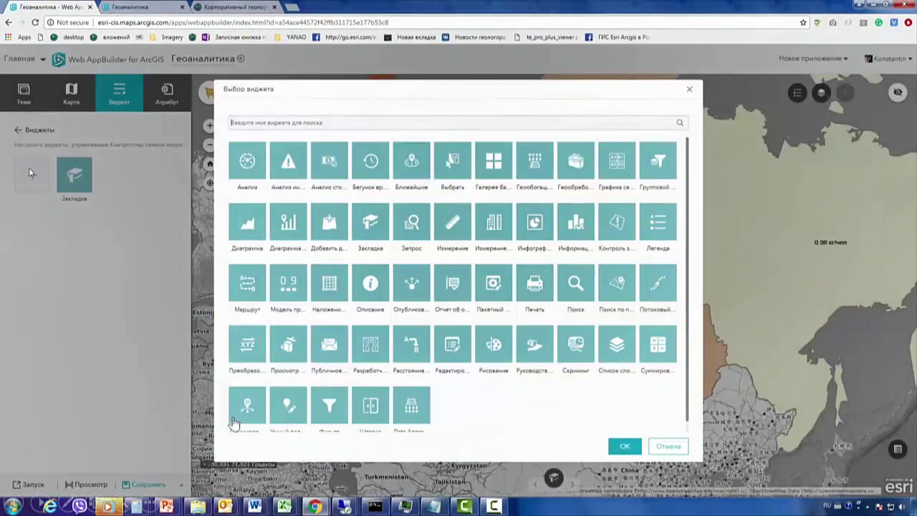
left_click(624, 446)
left_click(299, 184)
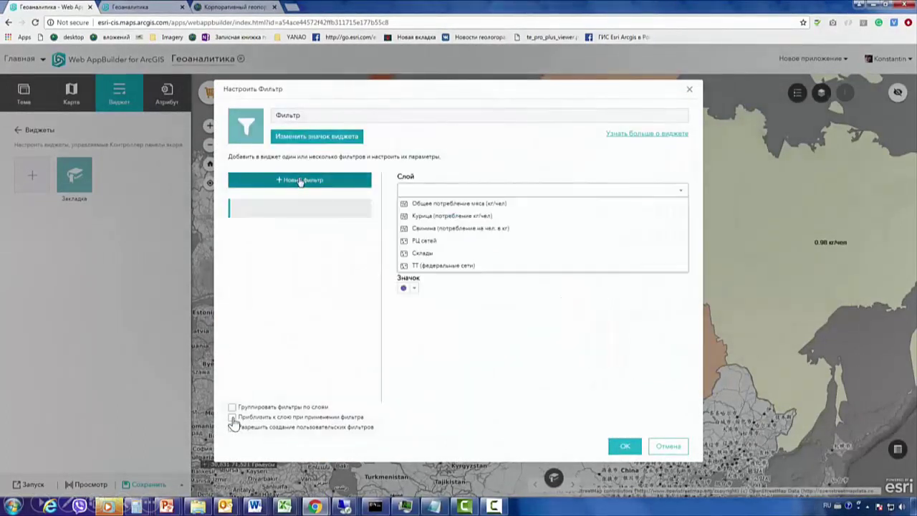
left_click(435, 215)
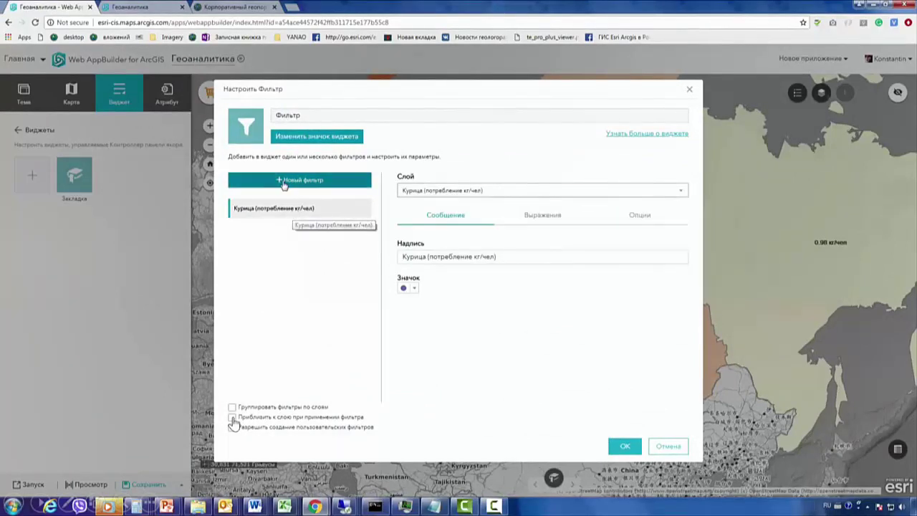
left_click(282, 180)
left_click(435, 231)
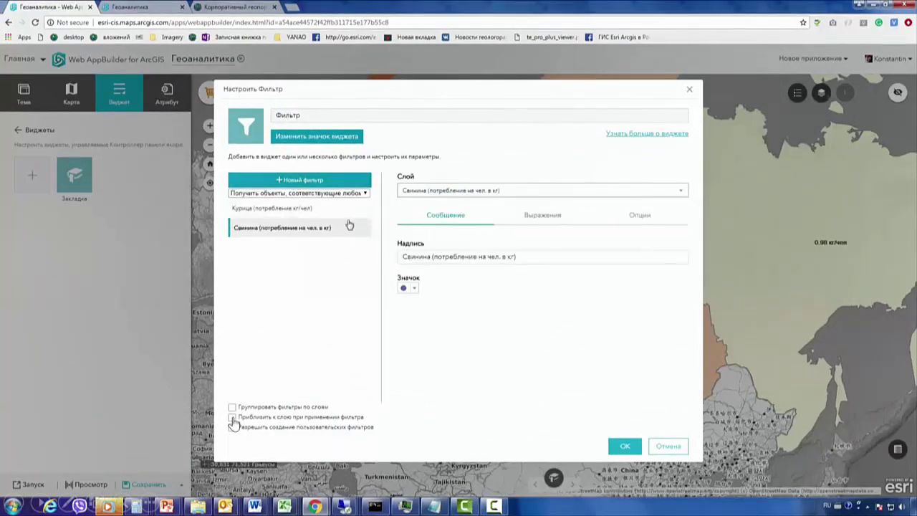
Add an expression to the Курица filter using the field Птица (потребление) кг (Число) with the operator больше чем.
left_click(308, 212)
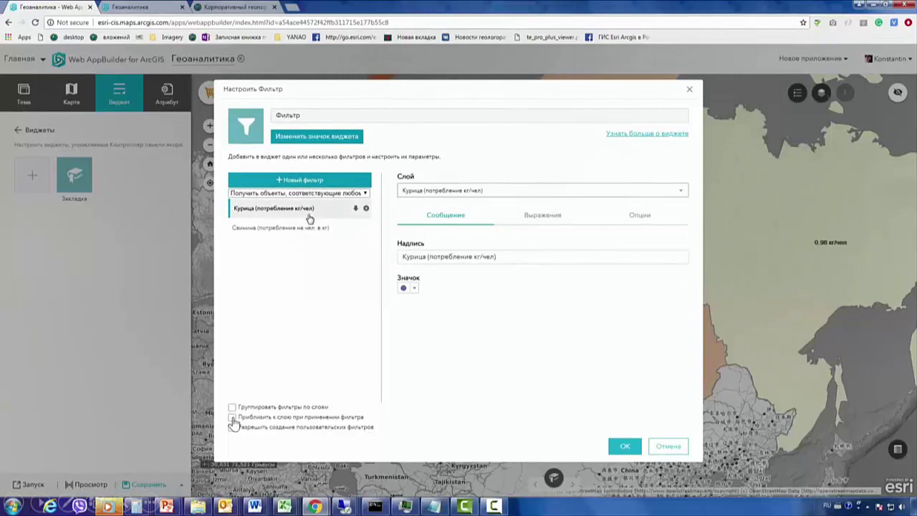
left_click(543, 217)
left_click(463, 235)
left_click(466, 270)
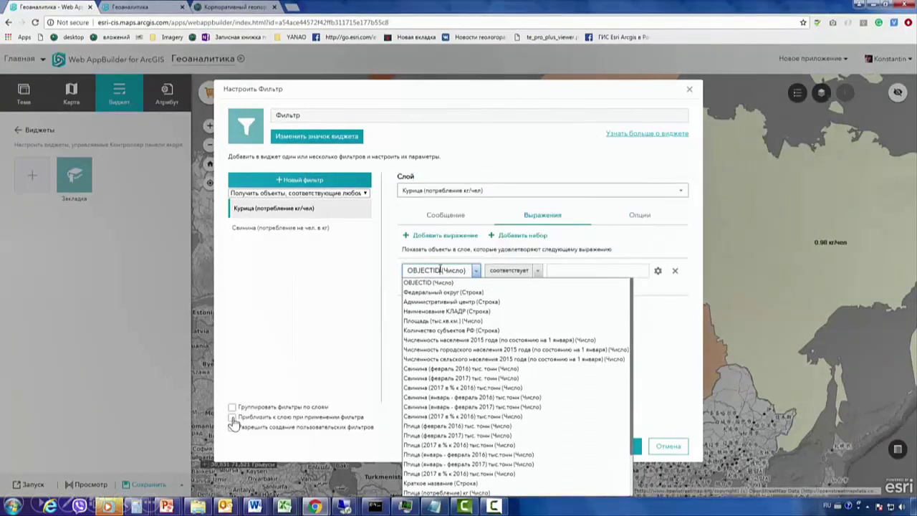
type("Пи")
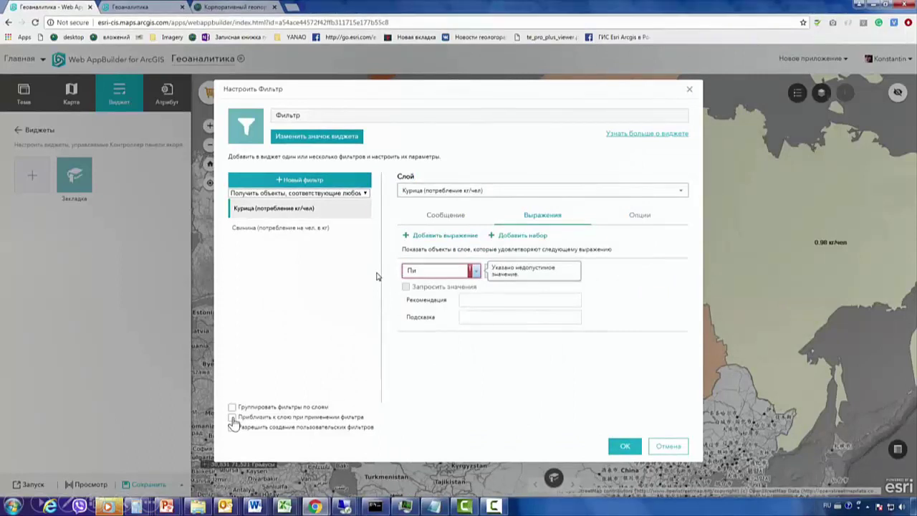
type("тица (февраль 20")
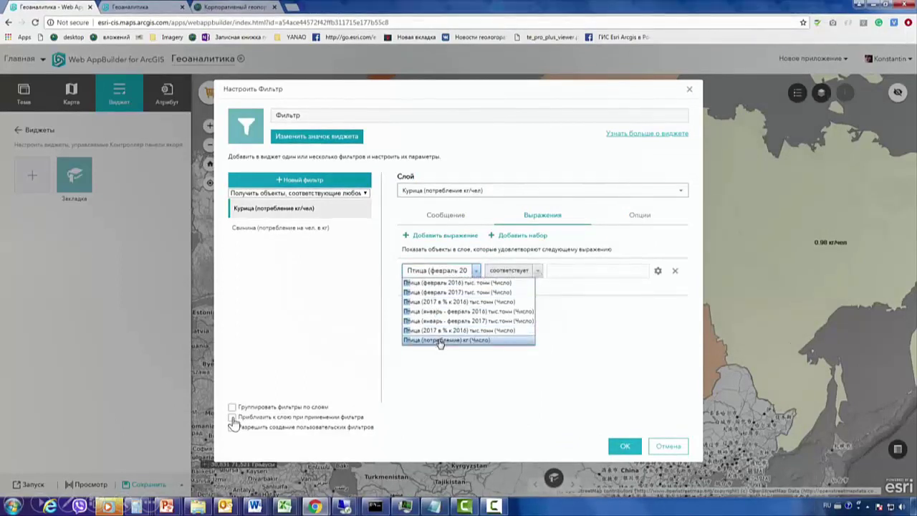
left_click(440, 340)
left_click(537, 272)
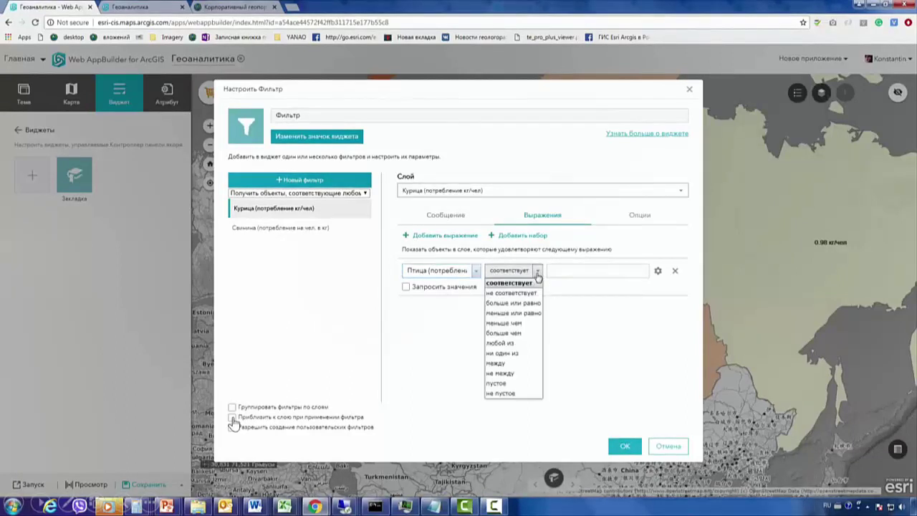
left_click(519, 336)
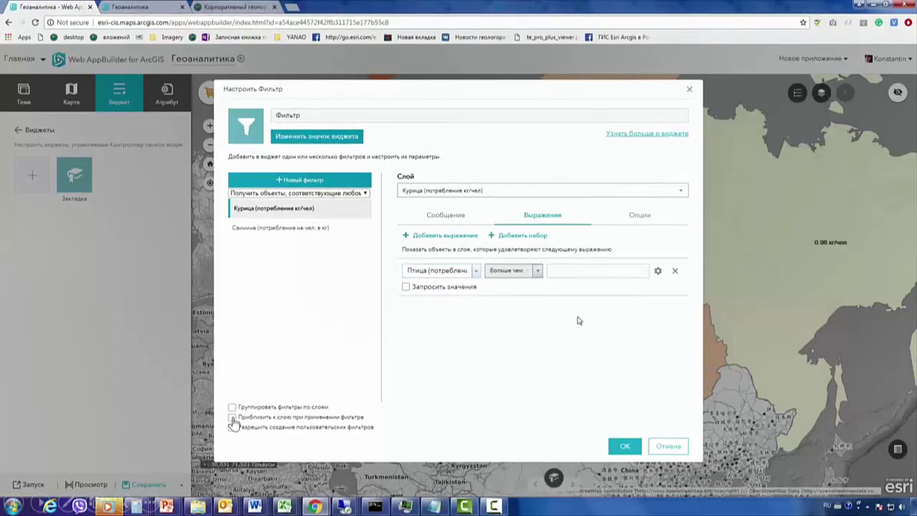
Switch the Курица expression to a predefined unique value list and enter 0,5 as its first value.
left_click(658, 272)
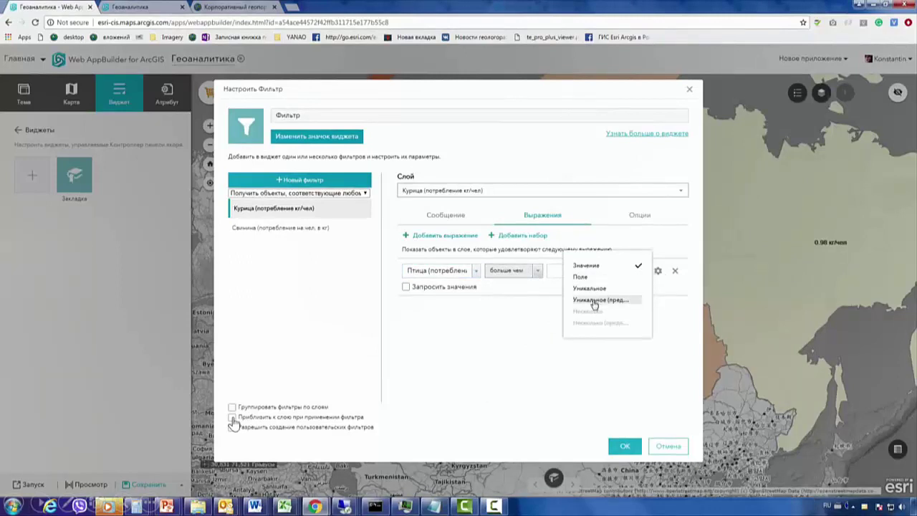
left_click(600, 299)
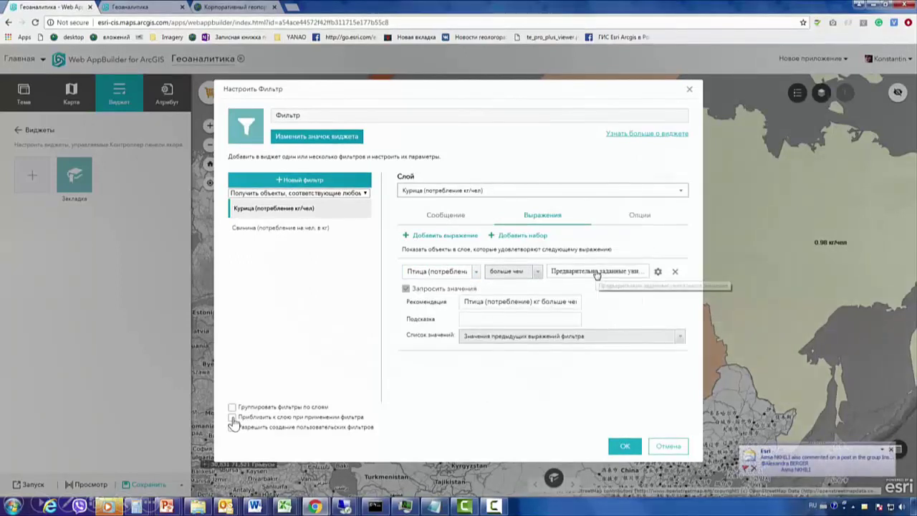
left_click(597, 275)
double_click(329, 200)
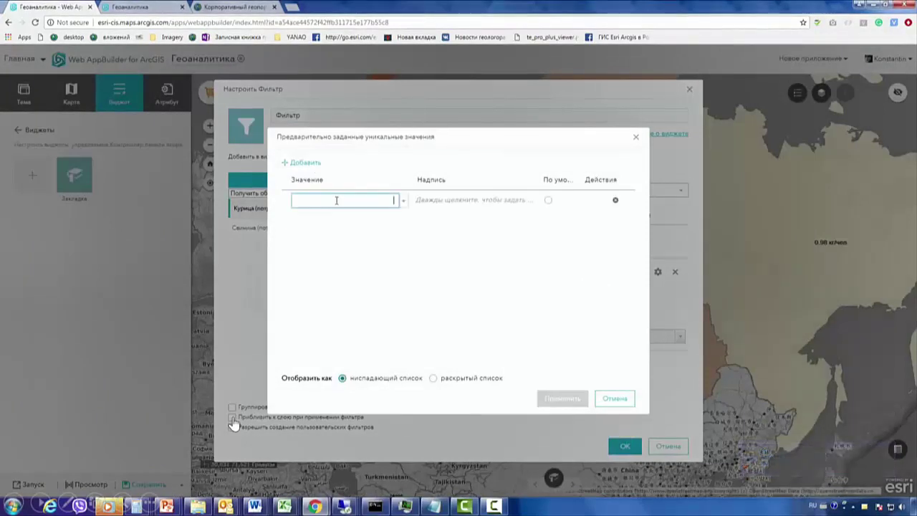
type("0.5")
left_click(354, 224)
Add the values 1 and 2 to the Курица list, make 2 the default, and apply the list.
left_click(309, 163)
double_click(333, 218)
type("1")
left_click(307, 163)
double_click(331, 243)
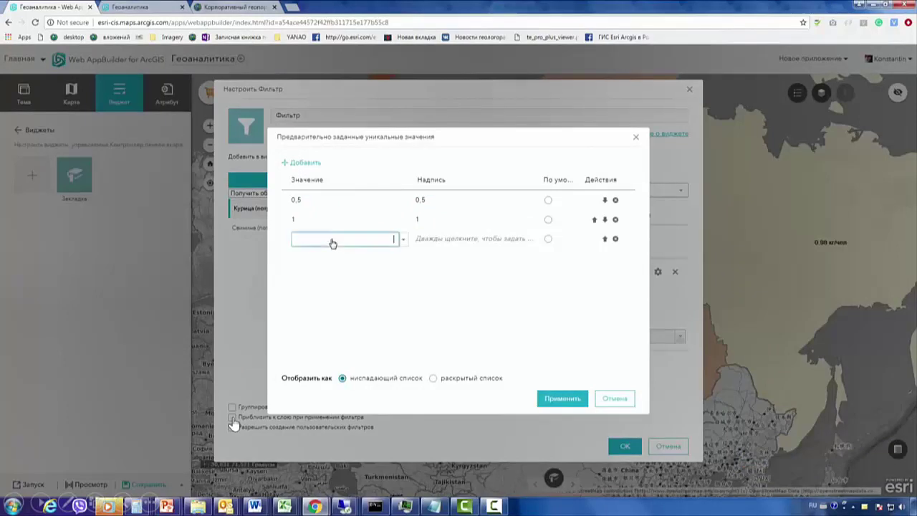
type("2")
left_click(392, 287)
left_click(548, 239)
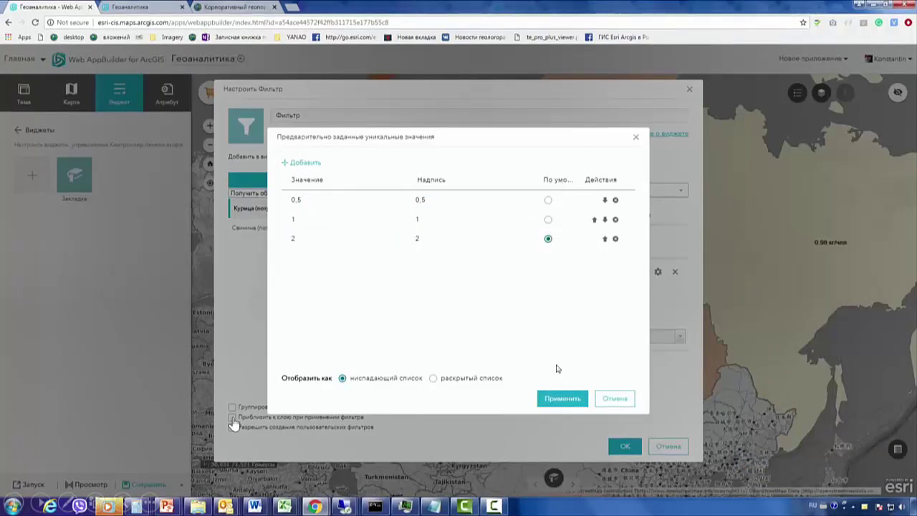
left_click(562, 399)
Add an expression to the Свинина filter using the field Свинина (потребление) кг (Число) with the operator больше чем.
left_click(301, 228)
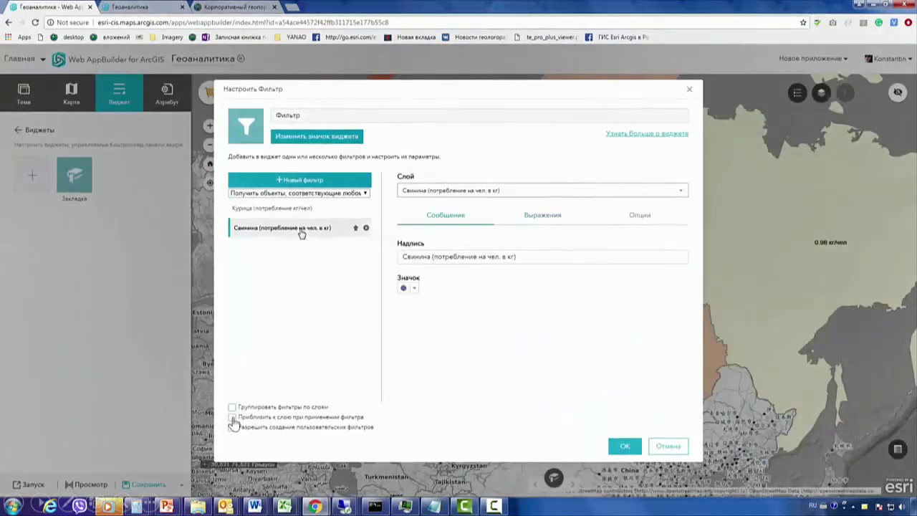
left_click(533, 216)
left_click(448, 236)
left_click(463, 270)
type("Свинина (потребл")
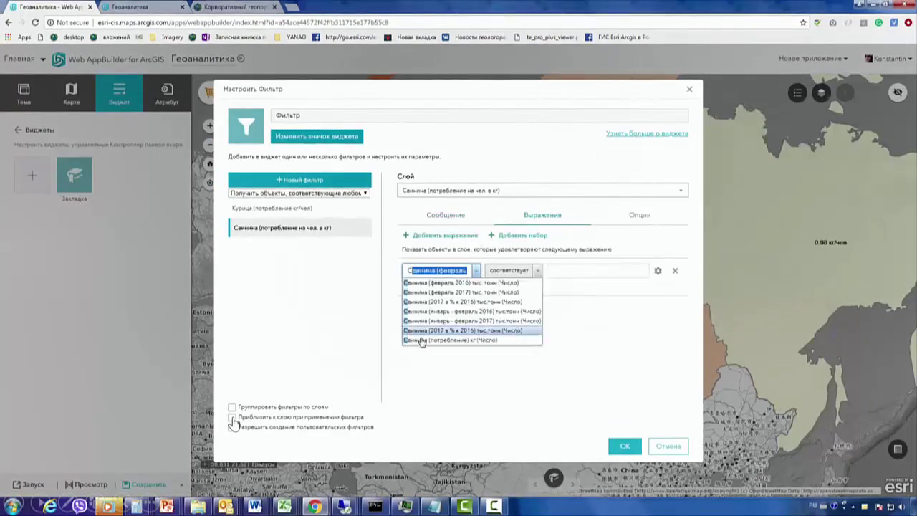
left_click(422, 340)
left_click(537, 270)
left_click(518, 333)
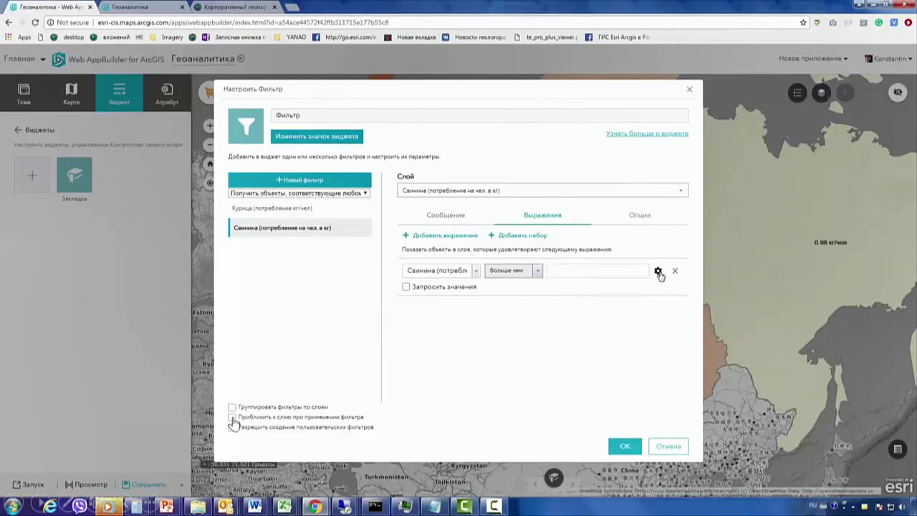
Give the Свинина expression predefined unique values 0,5, 1 and 2 with 2 as default, and save the Фильтр widget settings.
left_click(658, 272)
left_click(607, 303)
left_click(304, 163)
left_click(332, 200)
type("0")
left_click(333, 217)
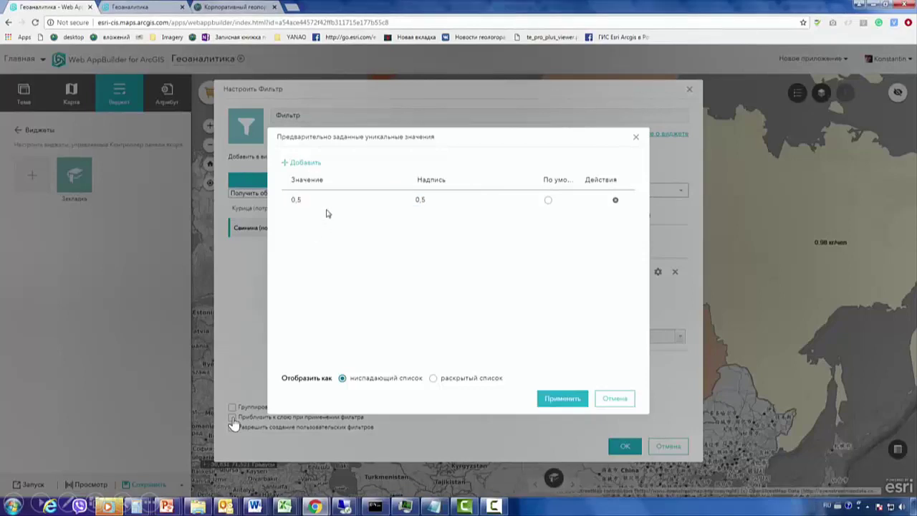
double_click(317, 219)
type("1")
left_click(303, 166)
type("2")
left_click(548, 239)
left_click(563, 398)
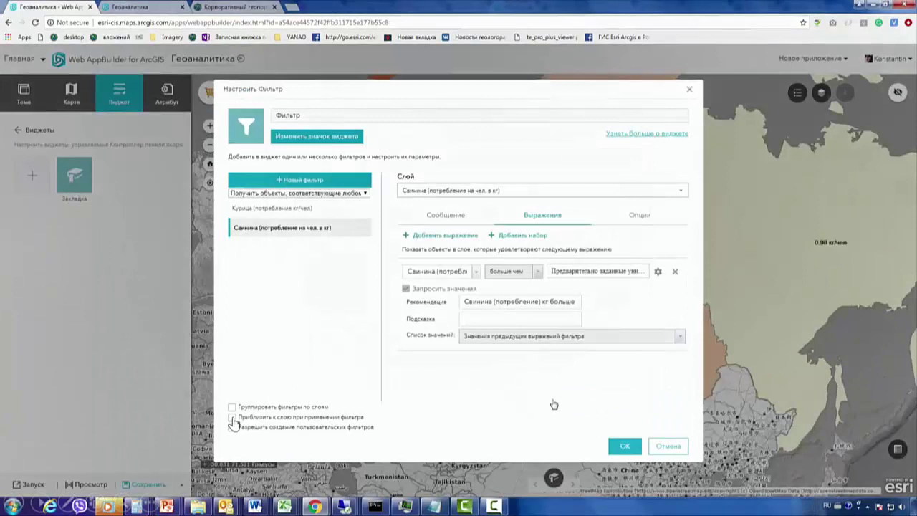
left_click(622, 447)
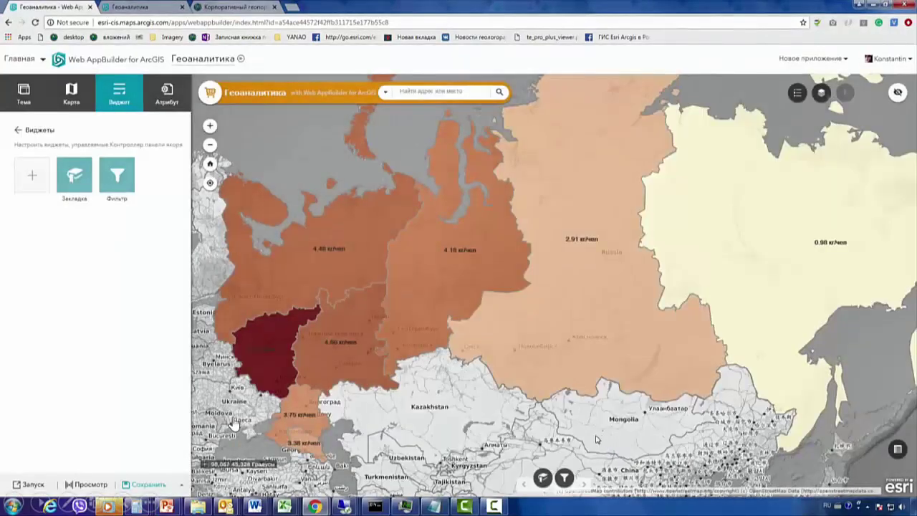
Set filter_fo.png as the Фильтр widget's icon with the default crop, and place the widget before Закладка.
left_click(129, 189)
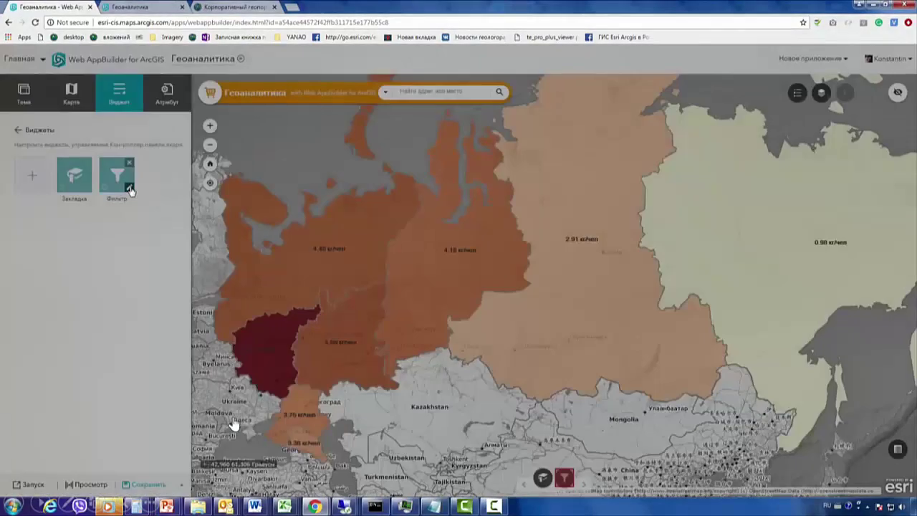
left_click(331, 138)
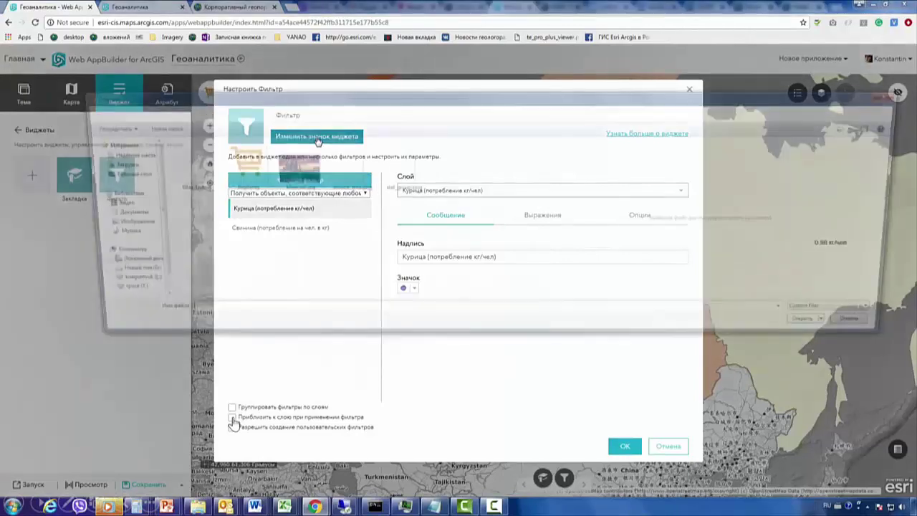
left_click(158, 169)
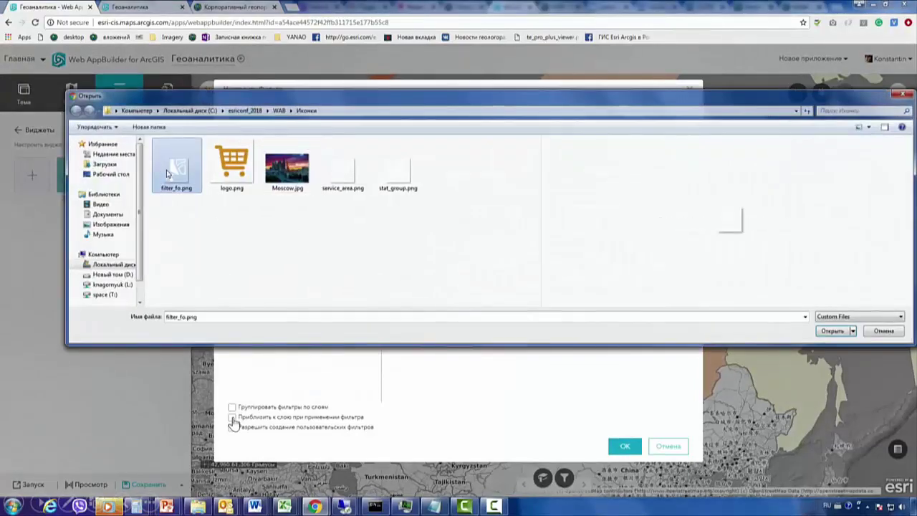
left_click(832, 331)
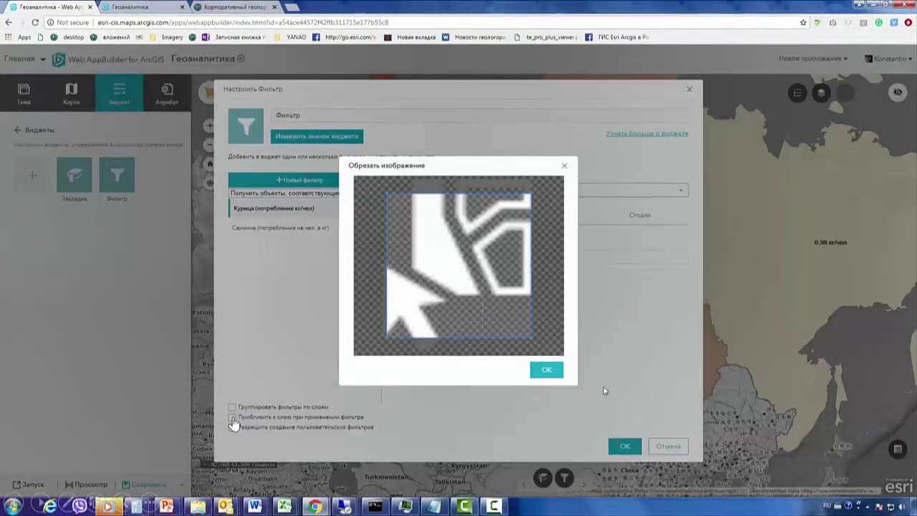
left_click(546, 369)
left_click(626, 447)
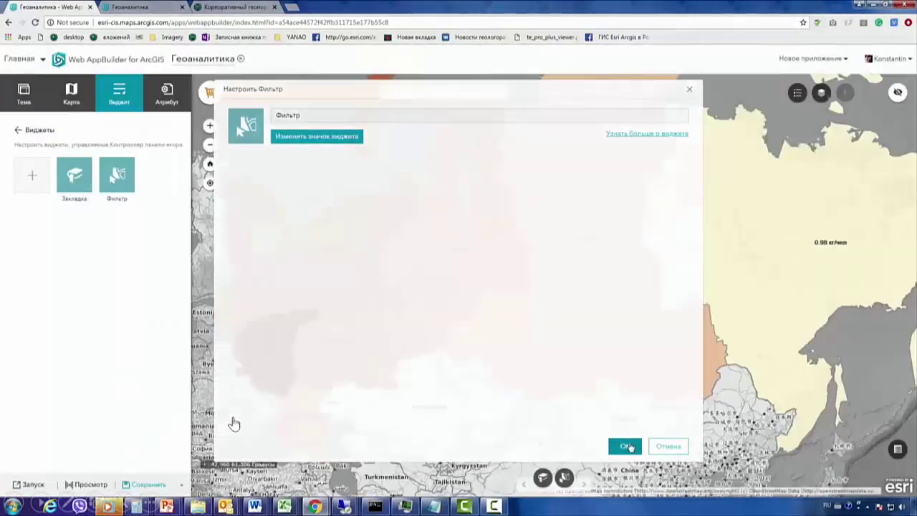
left_click_drag(125, 183, 44, 172)
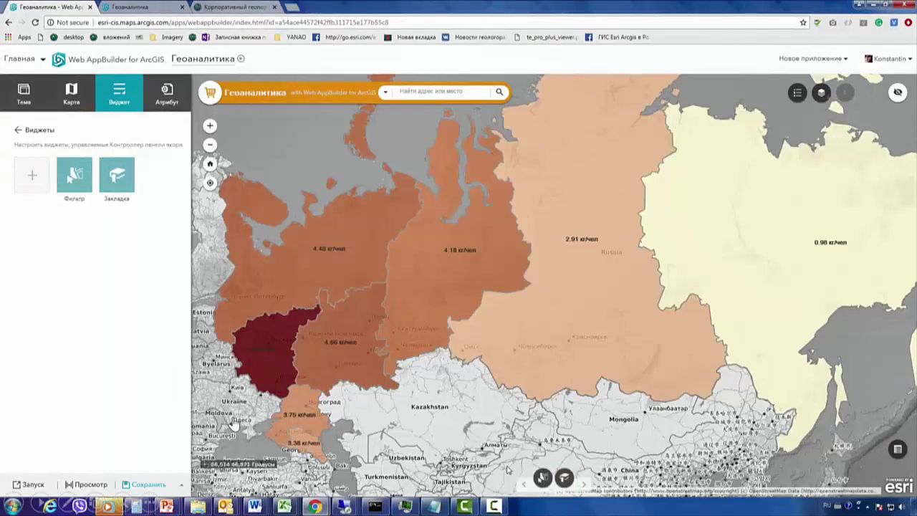
Open the Фильтр widget and the layer list, hide Общее потребление мяса, and show the Курица and Свинина layers.
left_click(542, 478)
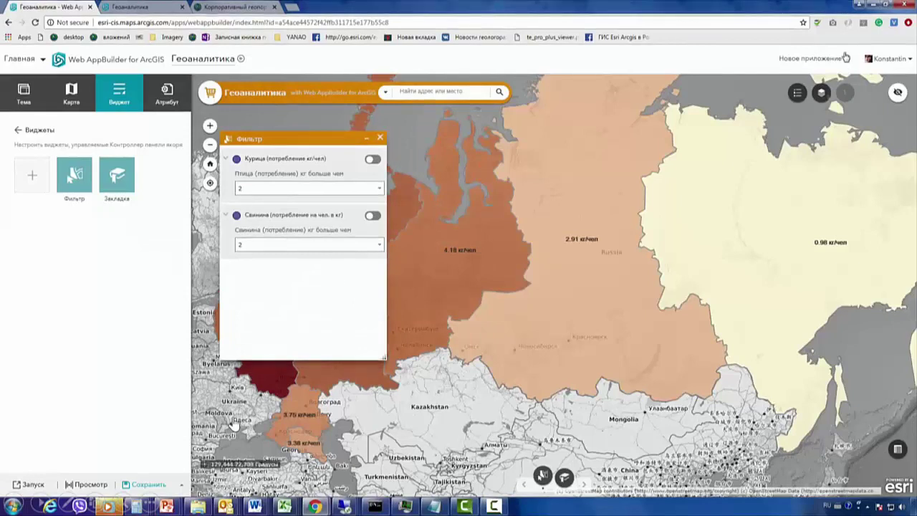
left_click(822, 93)
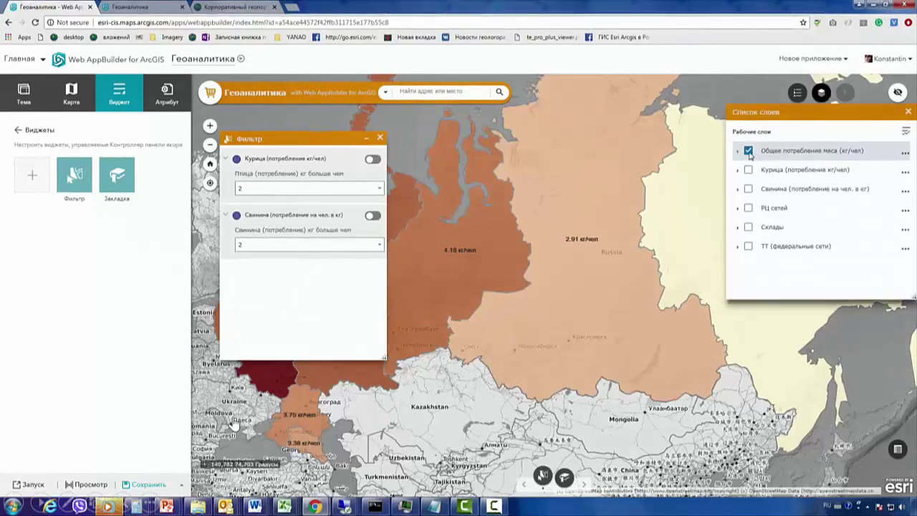
left_click(748, 151)
left_click(748, 170)
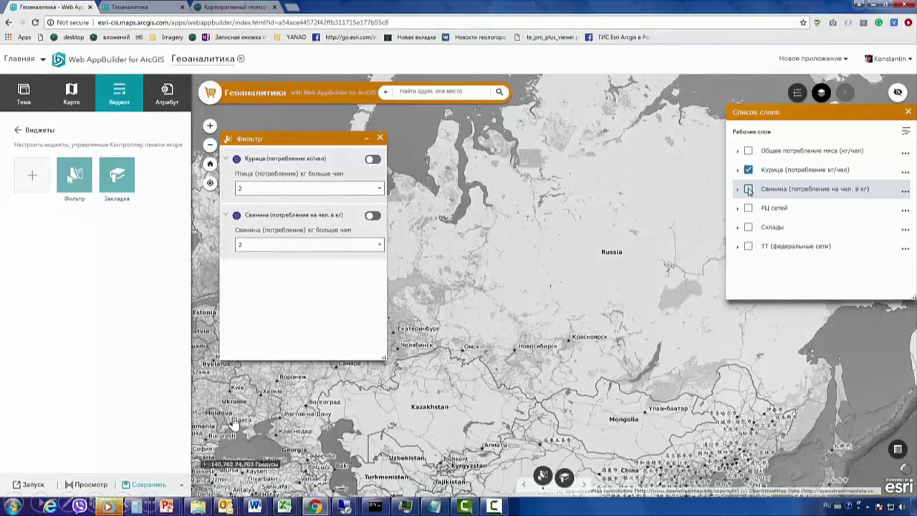
left_click(748, 189)
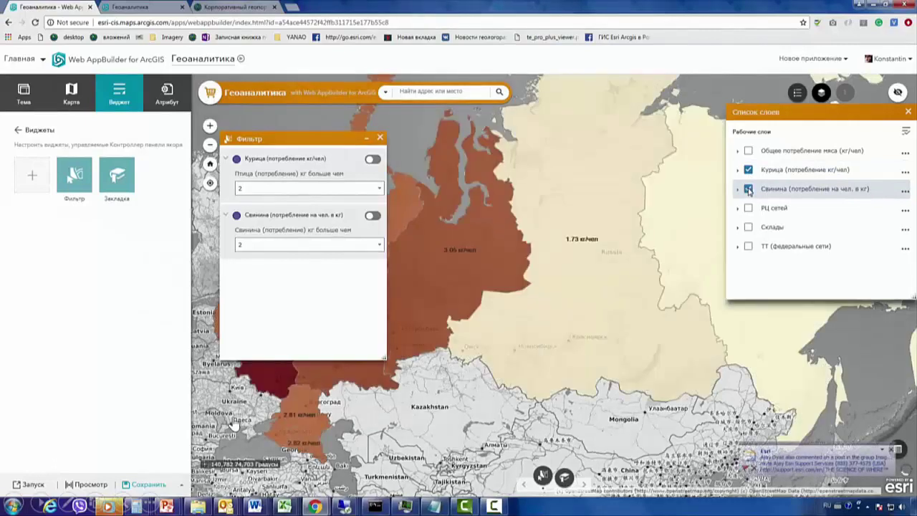
Enable the Курица and Свинина filters and move the Фильтр window off the western regions of the map.
left_click(372, 159)
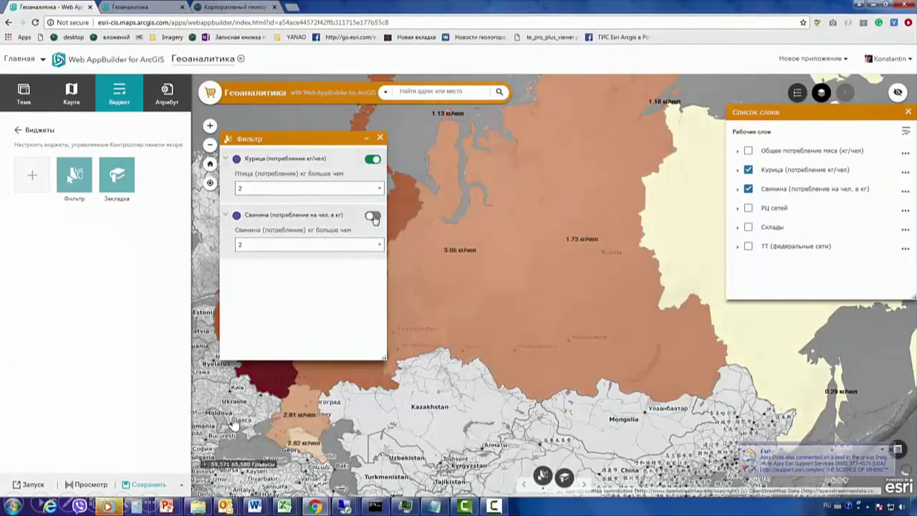
left_click(372, 216)
left_click_drag(325, 138, 647, 183)
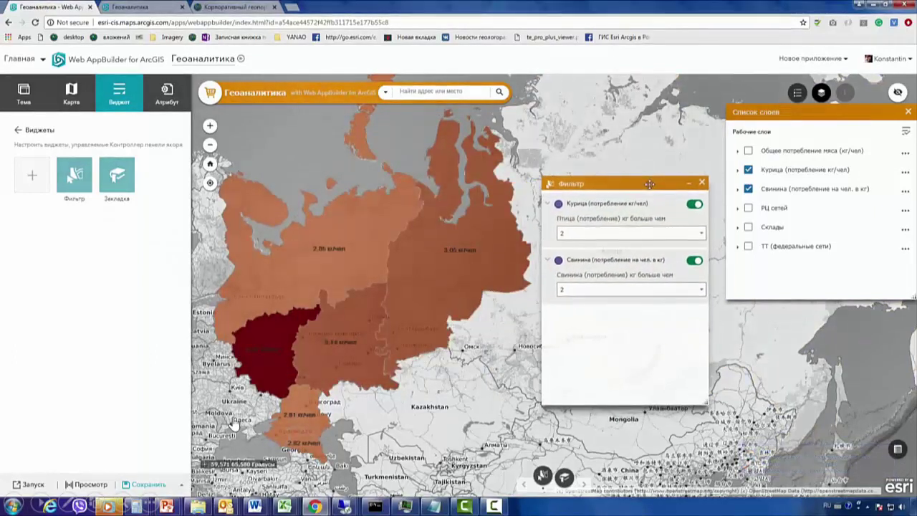
Try the threshold 0,5 in the Курица filter and set it back to 2.
left_click(698, 236)
left_click(591, 254)
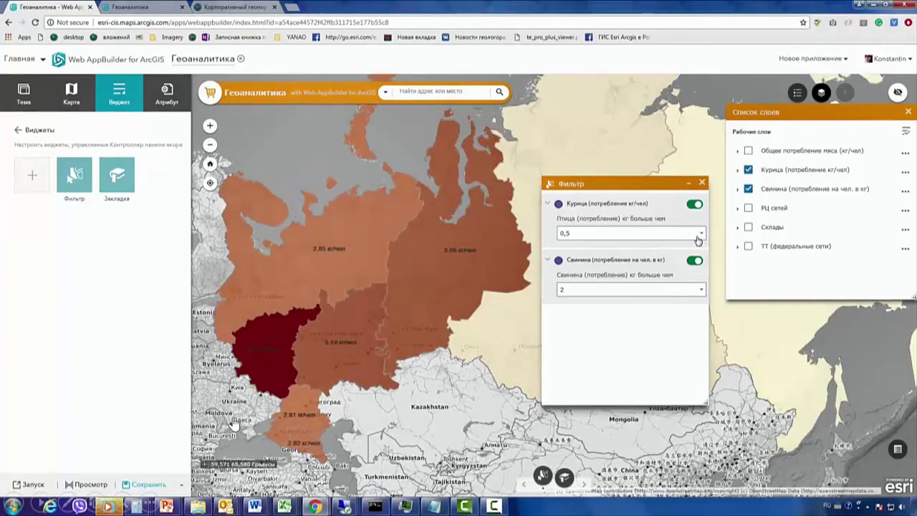
left_click(691, 237)
left_click(598, 285)
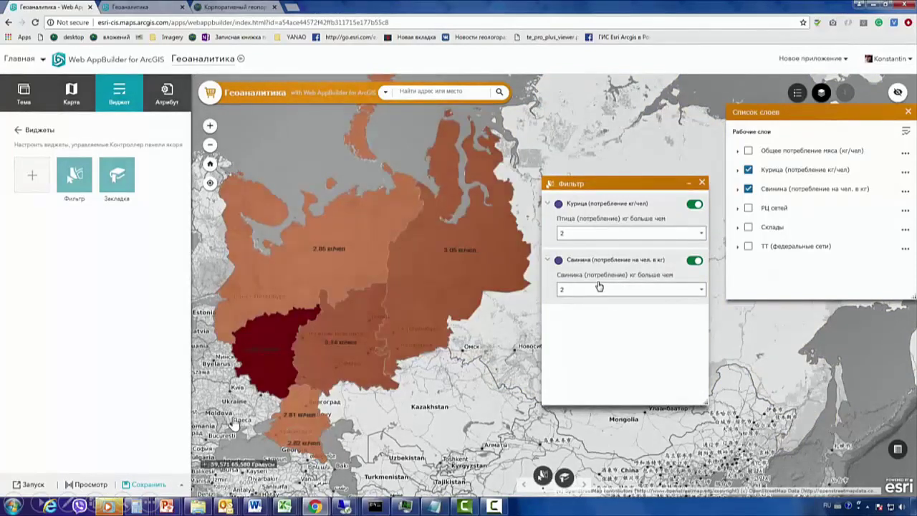
Toggle the Курица layer's visibility off and on to compare it with the filtered Свинина layer.
left_click(748, 170)
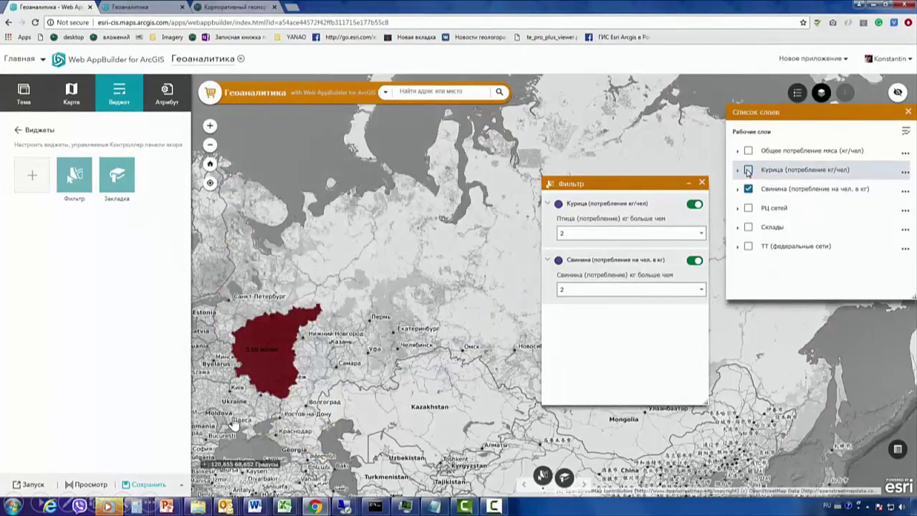
left_click(748, 170)
left_click(748, 170)
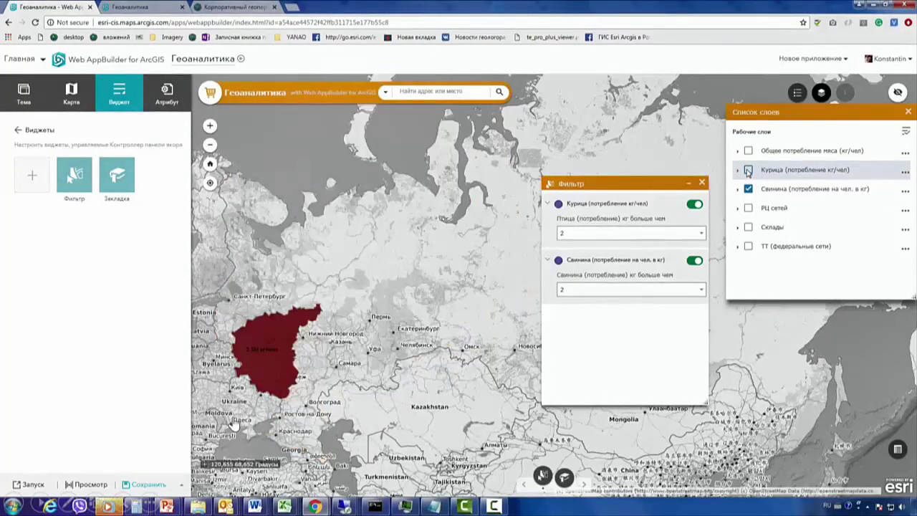
left_click(748, 170)
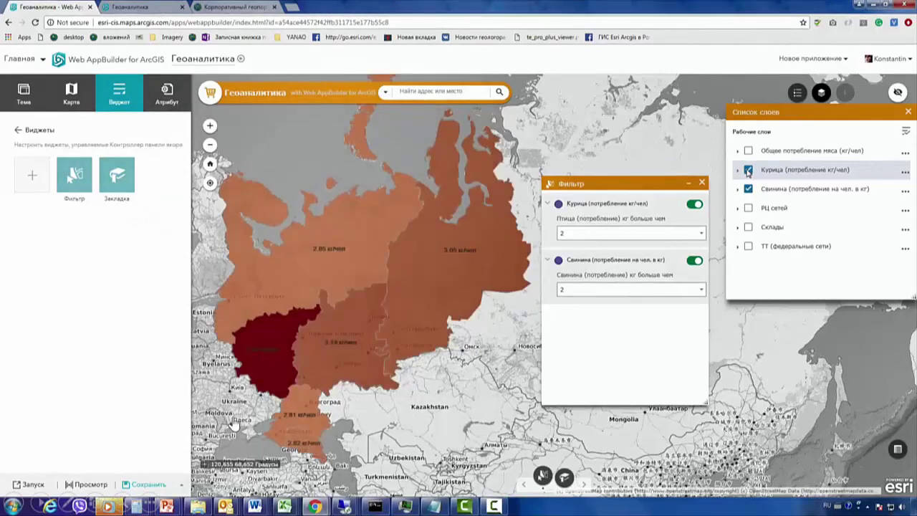
Add the Шторка widget and set its swipe mode to Несколько слоёв.
left_click(28, 178)
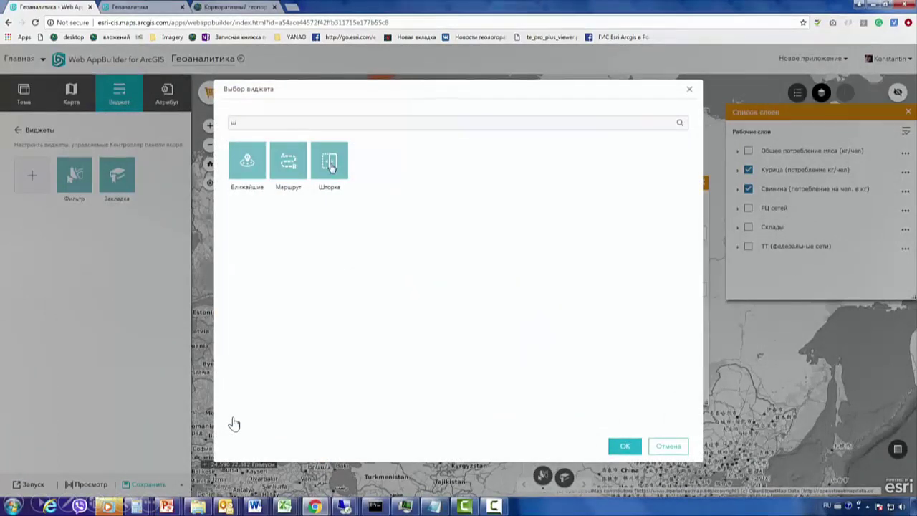
left_click(616, 446)
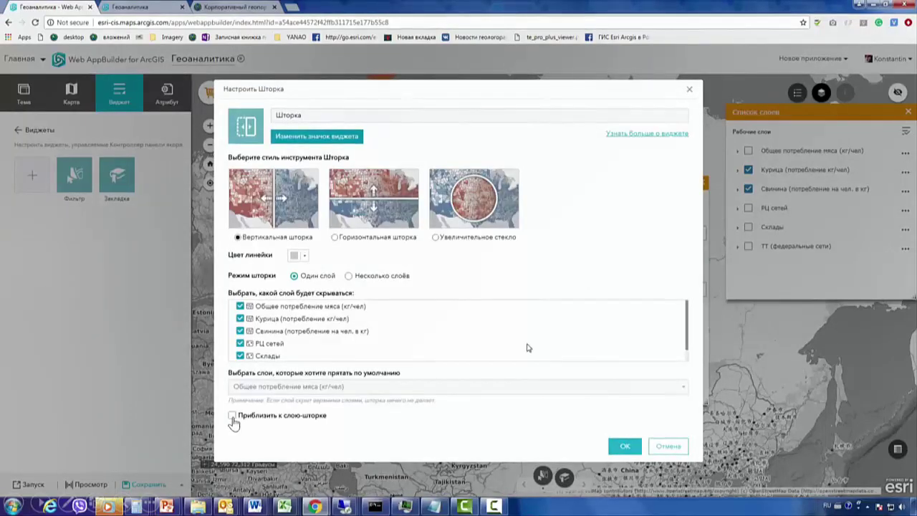
left_click(348, 276)
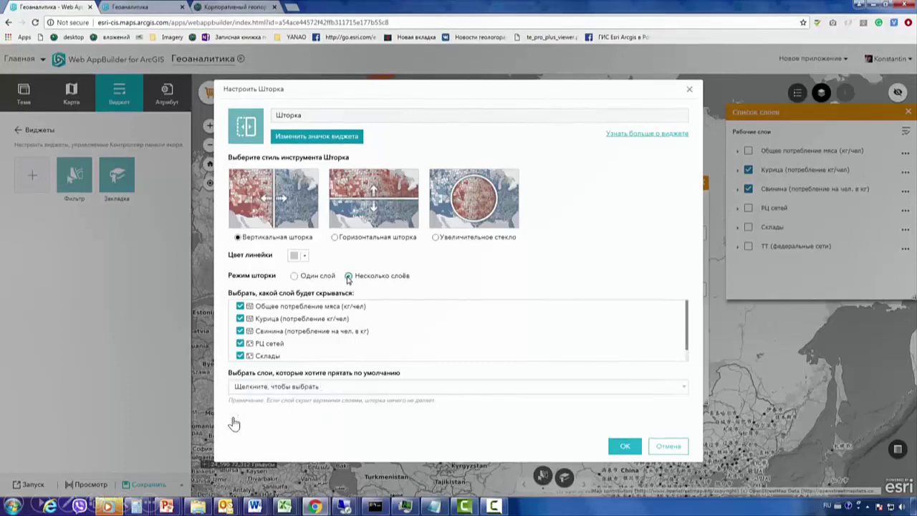
Restrict the Шторка swipe layers to Курица (потребление кг/чел) and Свинина (потребление на чел. в кг), and save the widget settings.
left_click(241, 306)
left_click(241, 342)
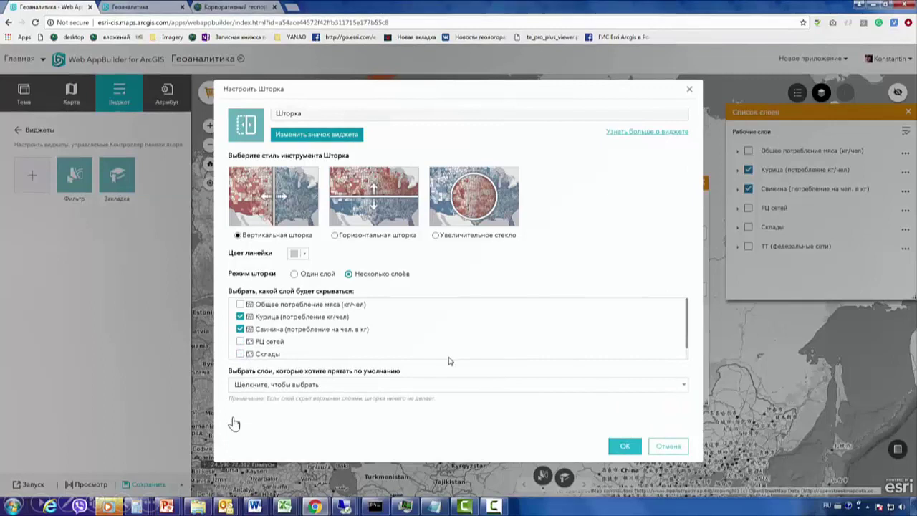
left_click(578, 386)
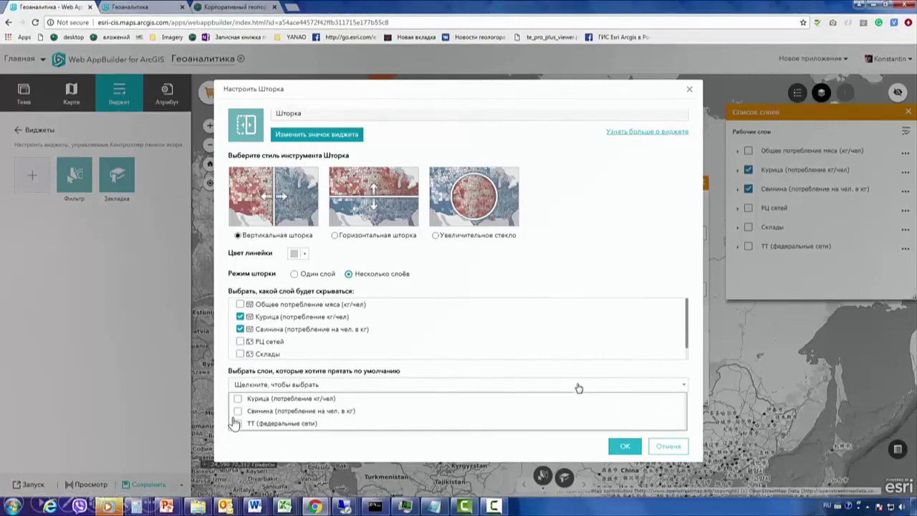
left_click(579, 387)
scroll(242, 354, "down", 1)
left_click(240, 352)
left_click(624, 446)
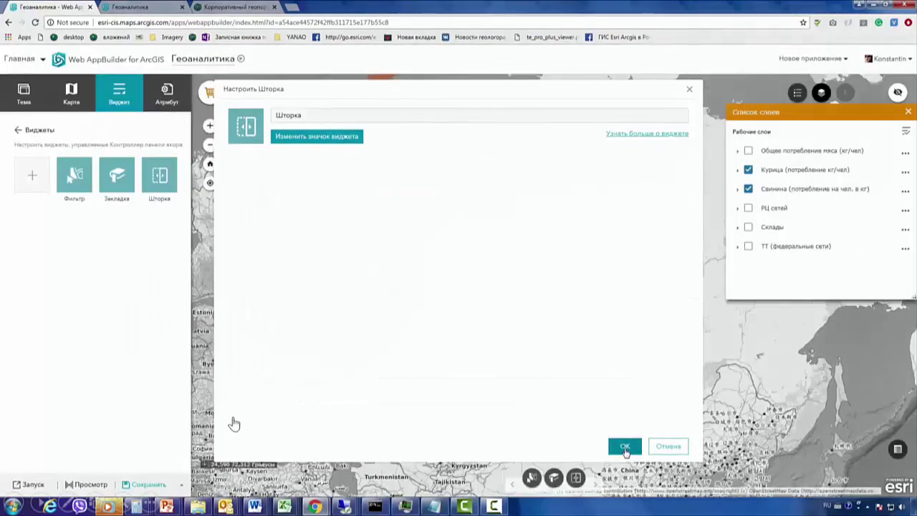
Place the Фильтр widget window below the layer list and enable its Курица and Свинина filters.
left_click_drag(348, 139, 850, 269)
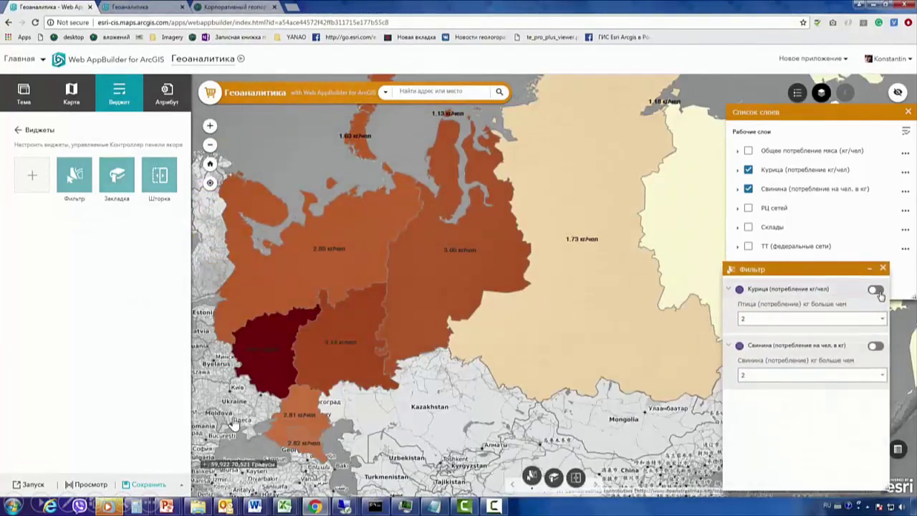
left_click(876, 290)
left_click(876, 346)
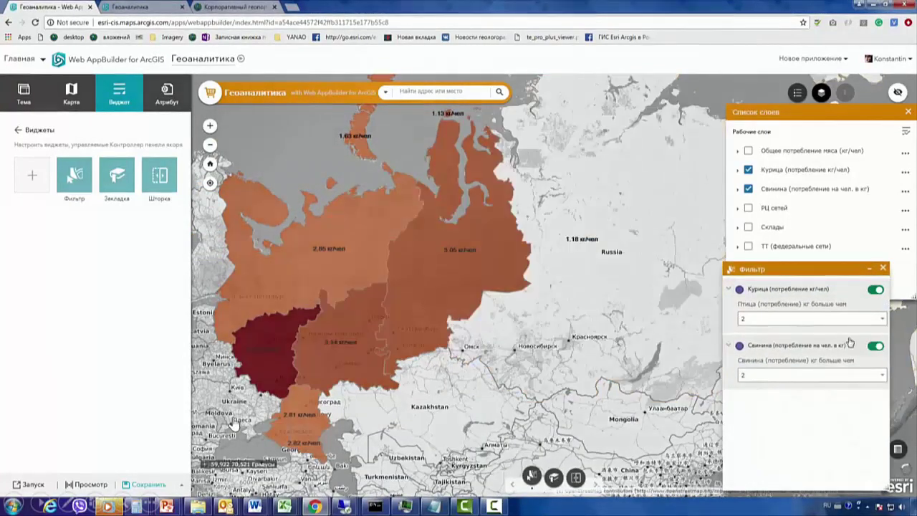
Swipe the map with the Шторка widget hiding the Курица (потребление кг/чел) layer, and save the app.
left_click(575, 477)
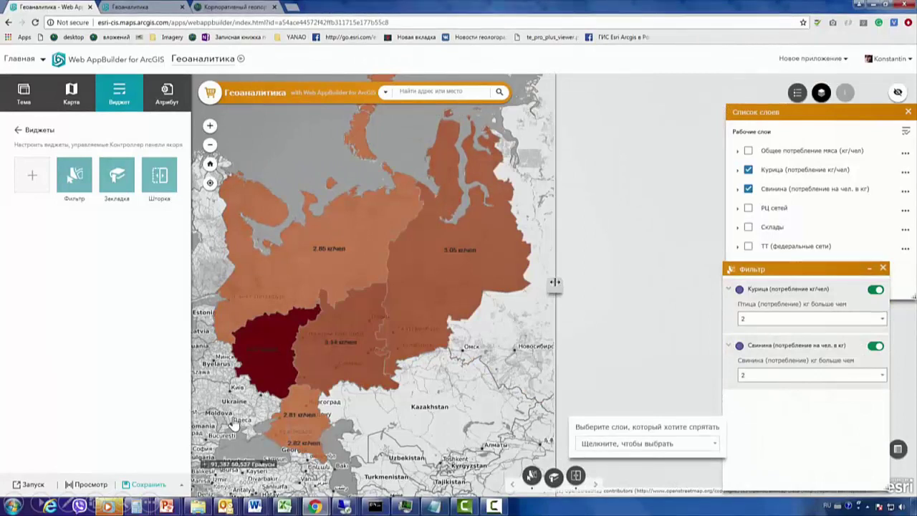
left_click(611, 445)
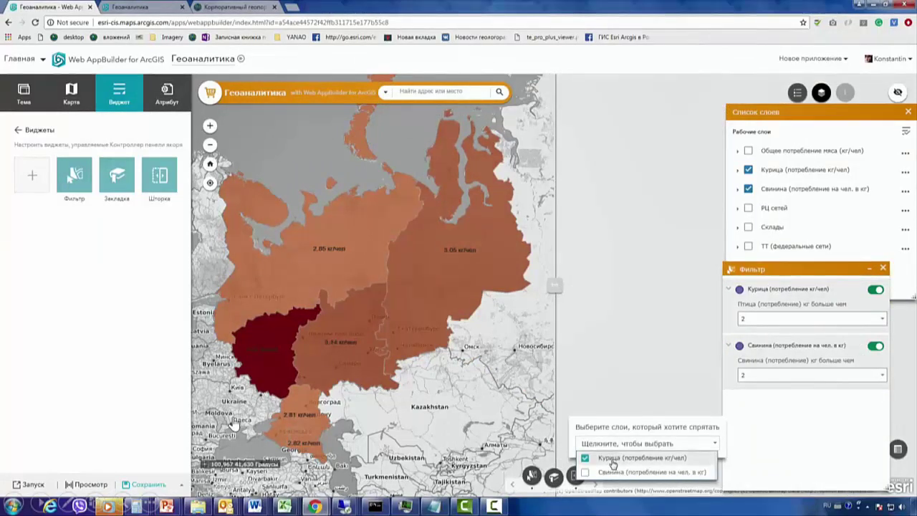
left_click_drag(555, 294, 506, 286)
left_click(149, 485)
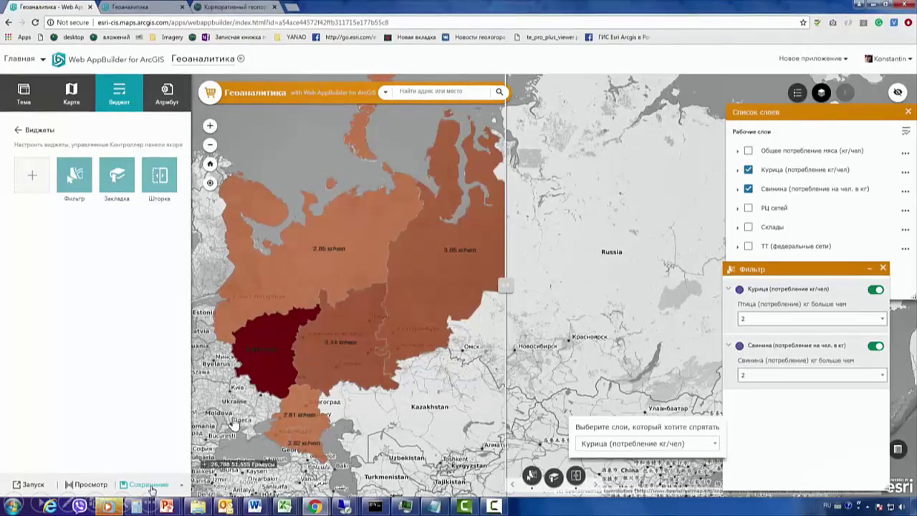
Close the Шторка, Фильтр and Список слоёв widgets to clear the map.
left_click(576, 477)
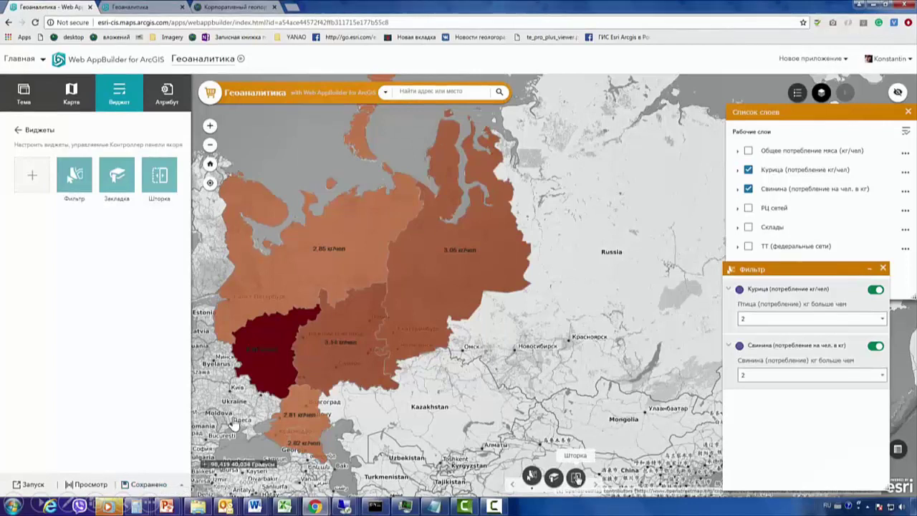
left_click(883, 269)
left_click(908, 112)
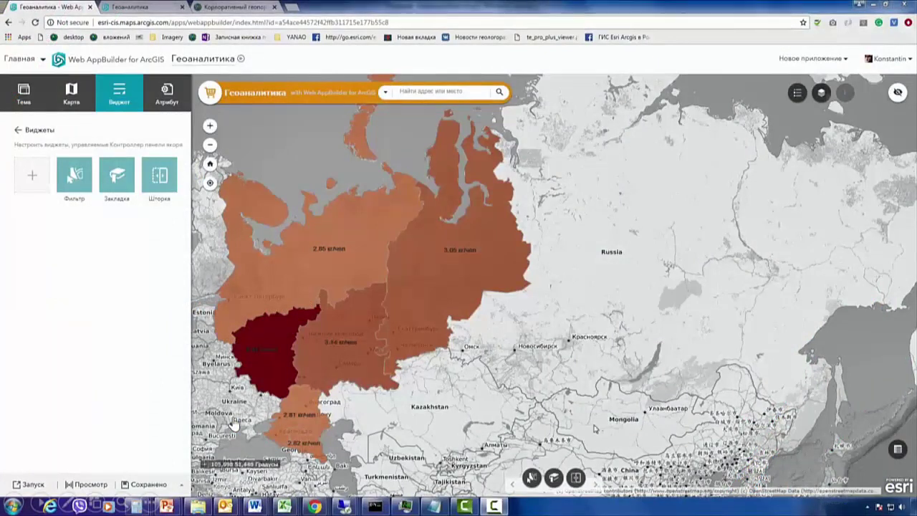
Go to the Москва bookmark with the Закладка widget and close the widget.
left_click(554, 478)
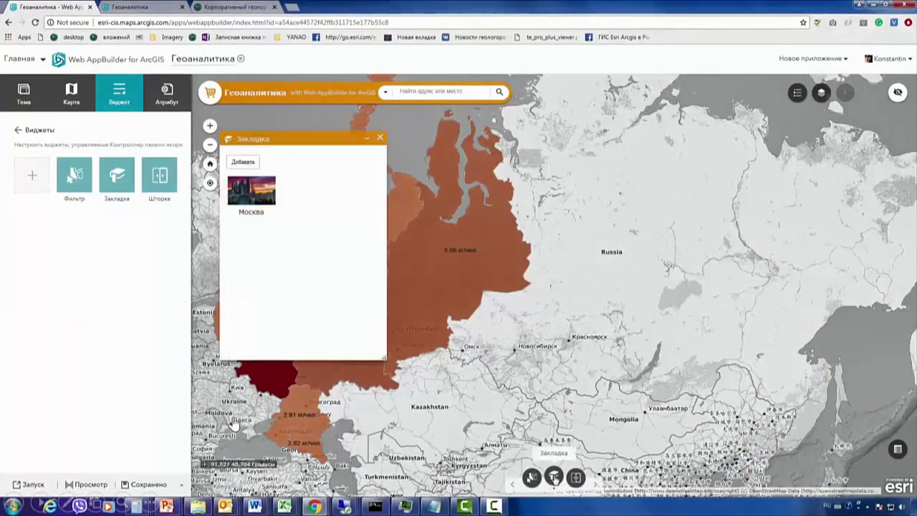
left_click(254, 192)
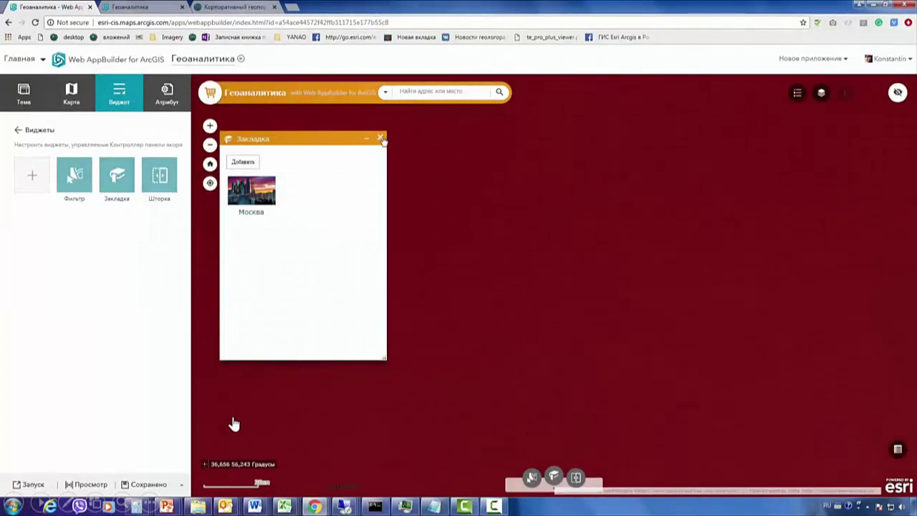
left_click(380, 138)
In the layer list, hide the Курица and Свинина layers and show ТТ (федеральные сети).
left_click(798, 93)
left_click(748, 169)
left_click(748, 188)
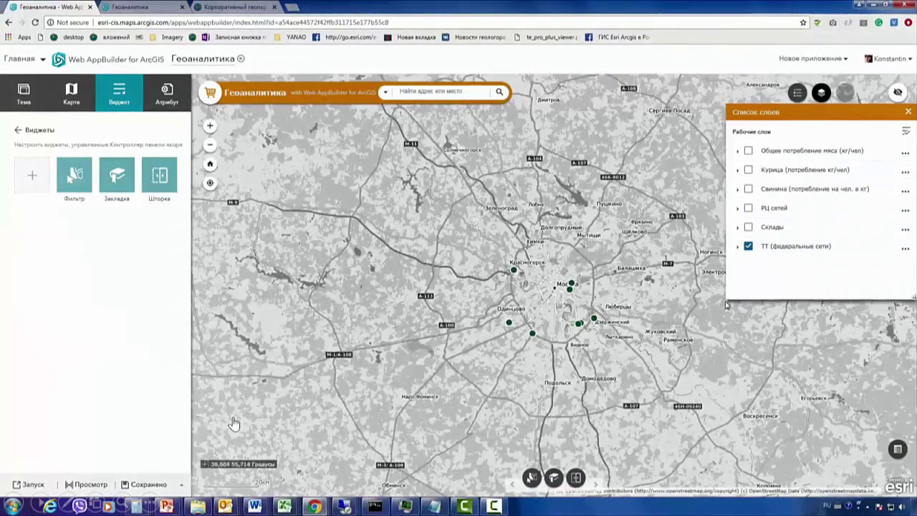
Browse the sales pop-ups of the stacked store points in central Moscow, and close the pop-up.
left_click(571, 285)
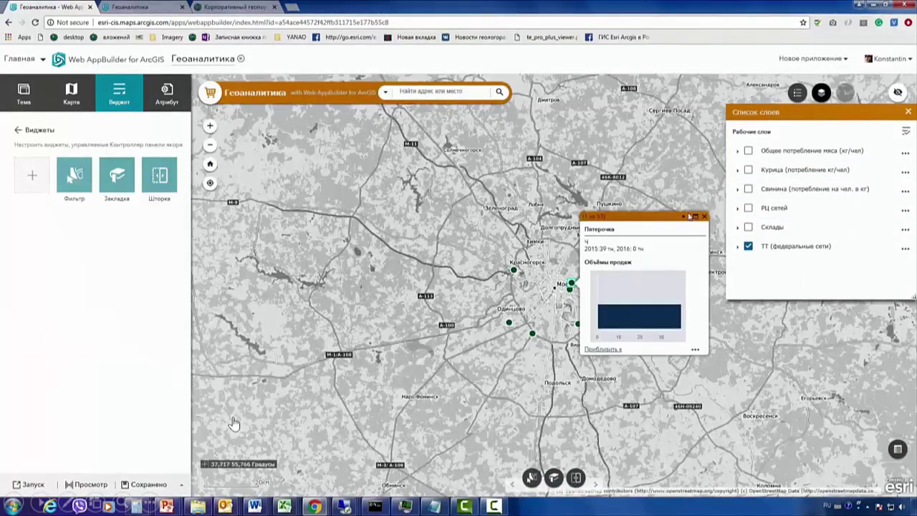
left_click(685, 216)
left_click(684, 217)
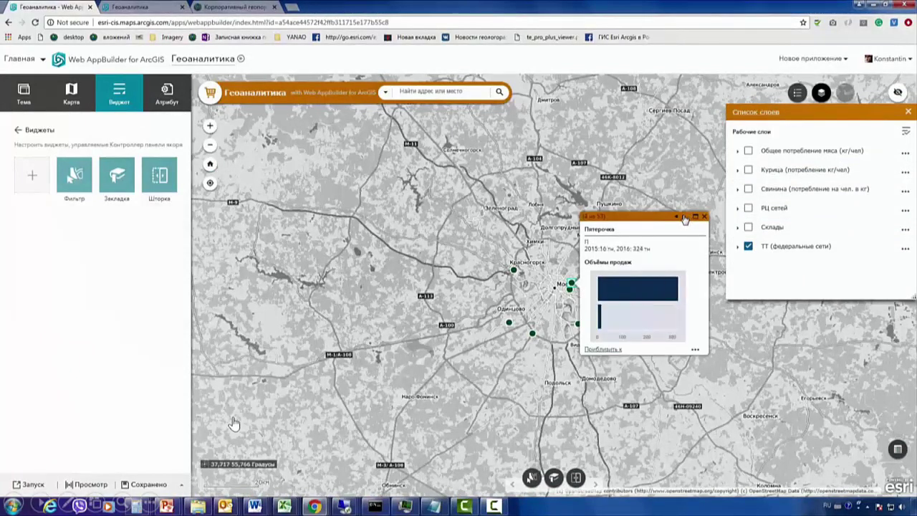
left_click(707, 217)
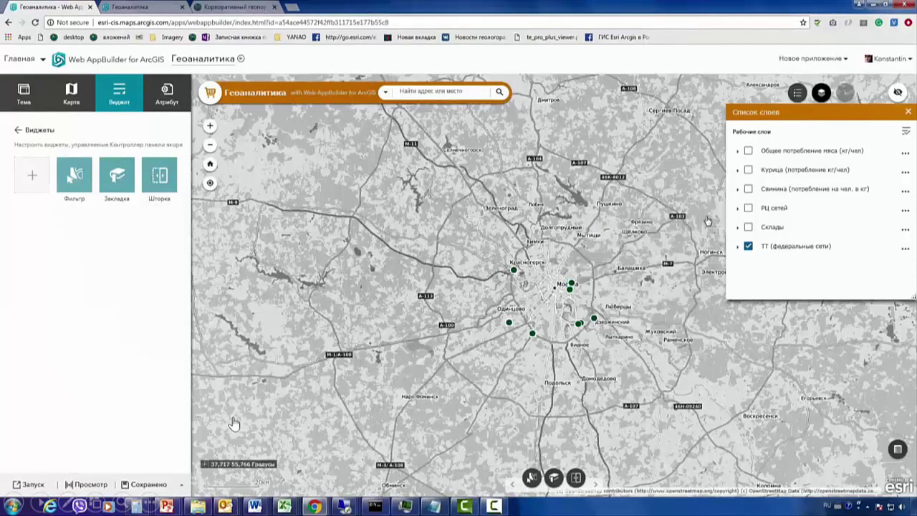
Add a second Фильтр widget containing a new filter on the ТТ (федеральные сети) layer.
left_click(32, 175)
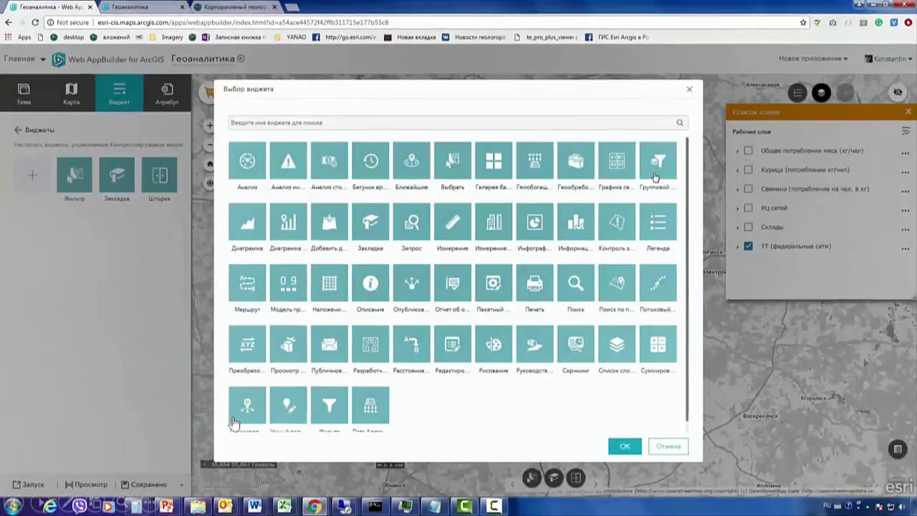
left_click(625, 445)
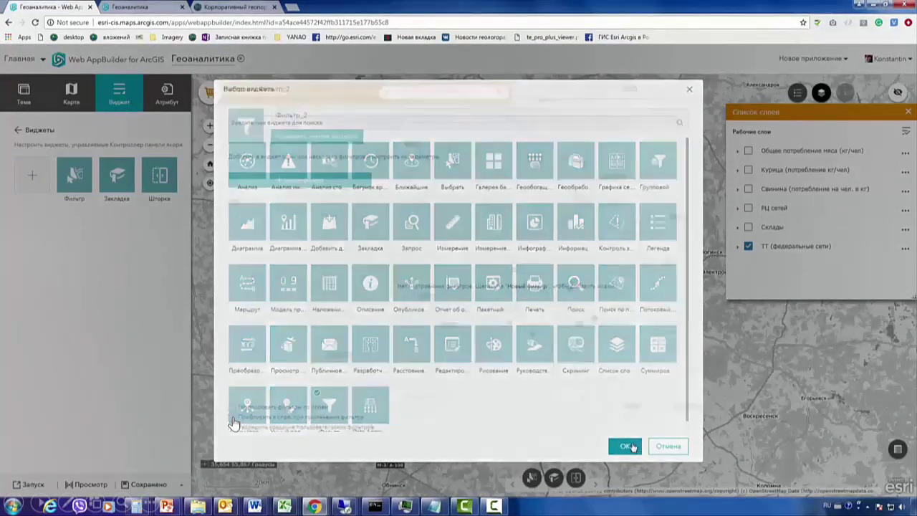
left_click(344, 184)
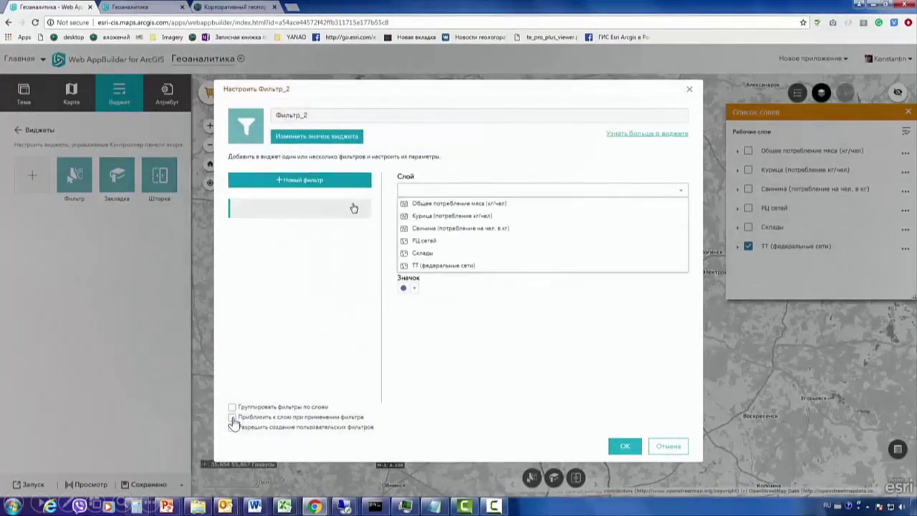
left_click(429, 265)
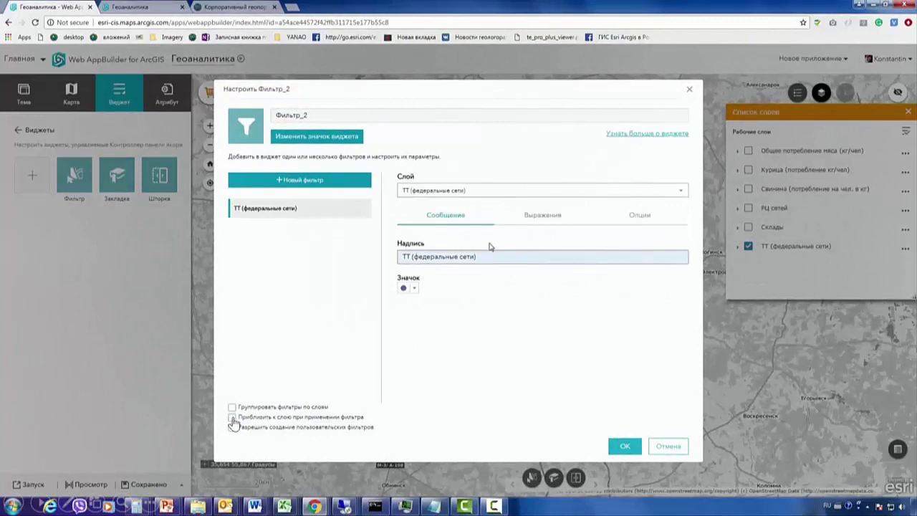
Add a filter expression on Сегмент бизнеса that uses unique values and asks for values with the prompt "Сегмент бизнеса".
left_click(533, 217)
left_click(454, 237)
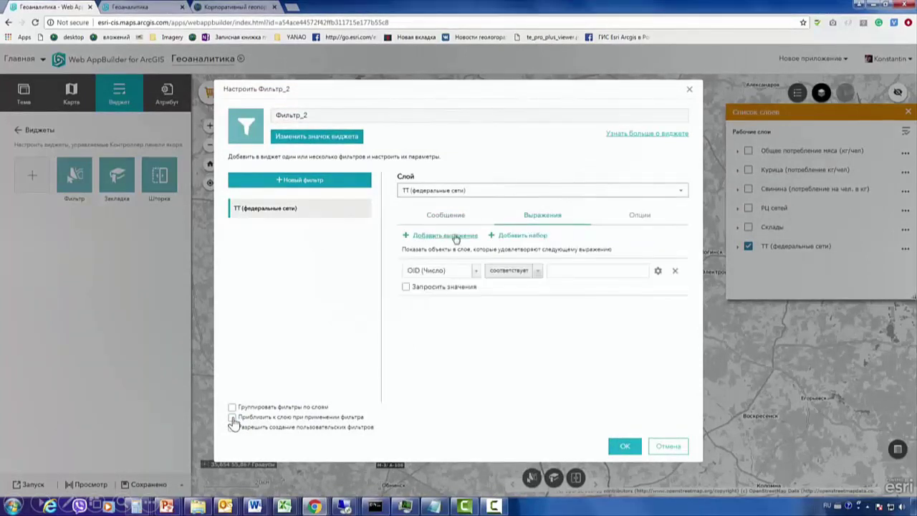
left_click(475, 270)
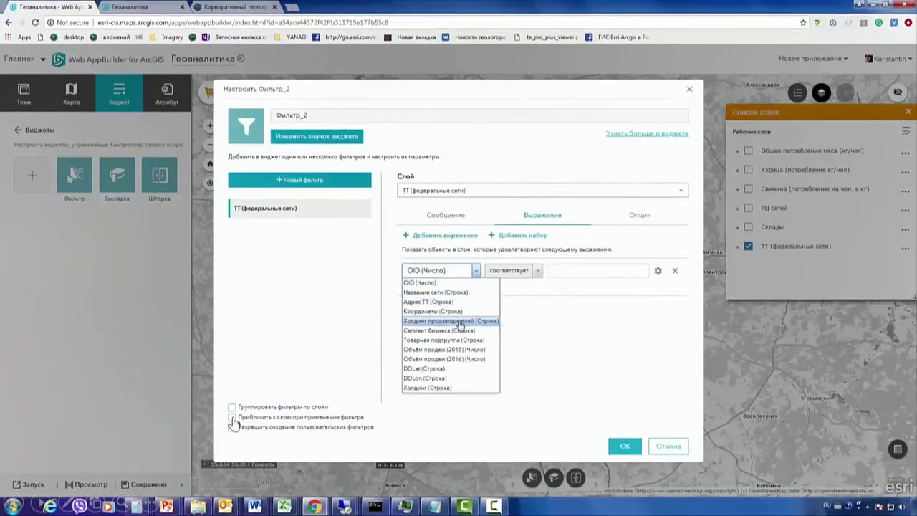
left_click(438, 330)
left_click(658, 271)
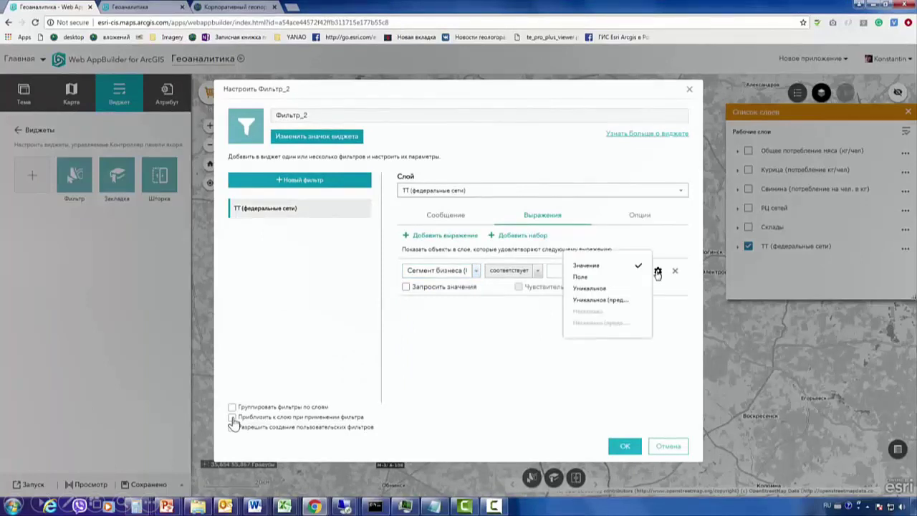
left_click(602, 290)
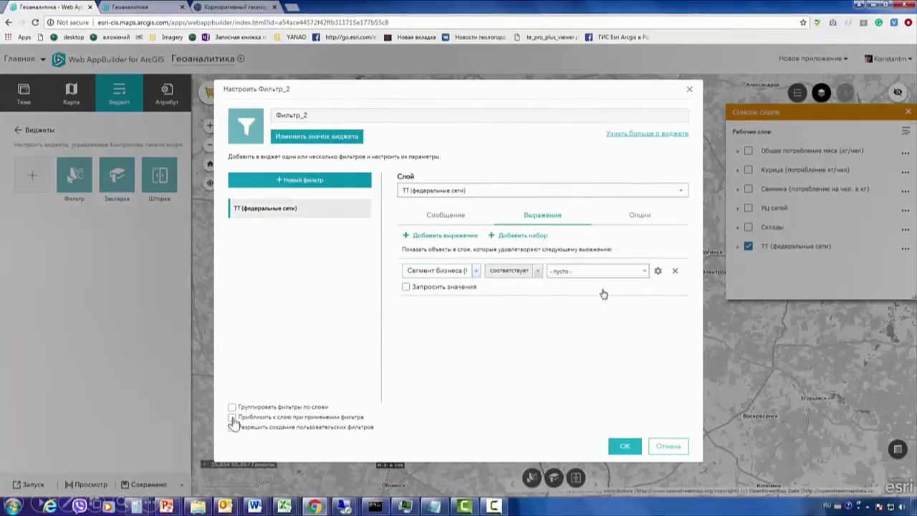
left_click(445, 290)
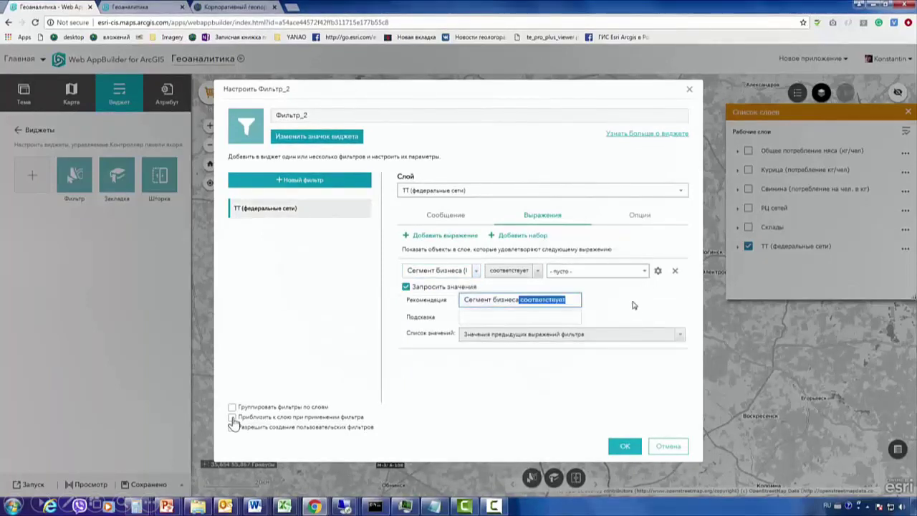
left_click(453, 303)
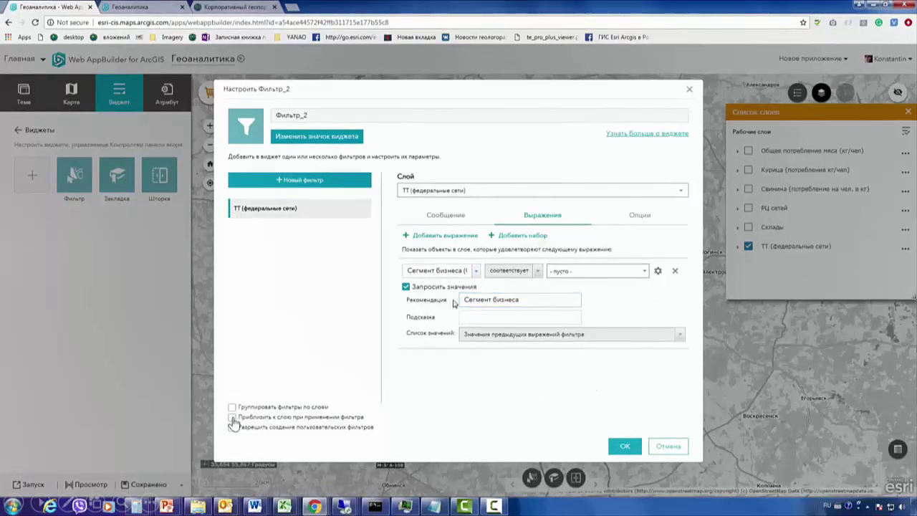
Add a second unique-value expression on Товарная подгруппа, ask for values with the prompt "Товарная подгруппа", and save the widget settings.
left_click(447, 238)
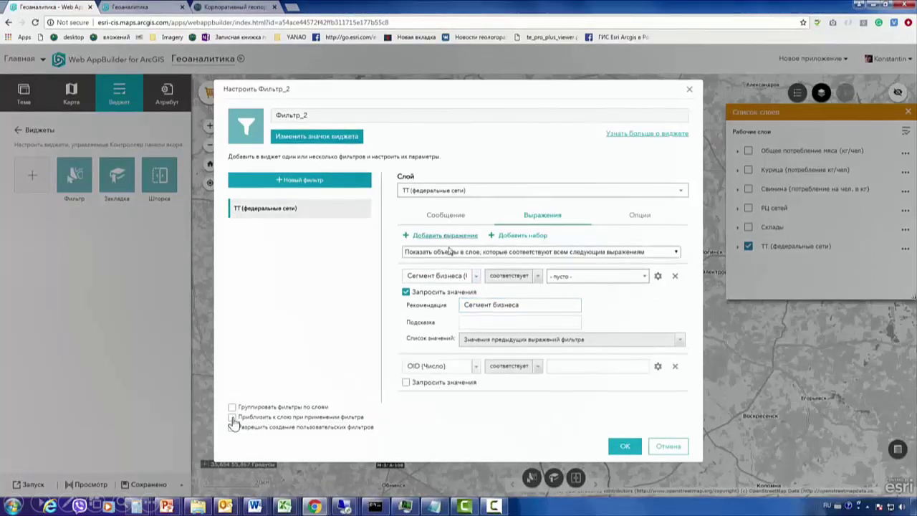
left_click(466, 370)
left_click(443, 442)
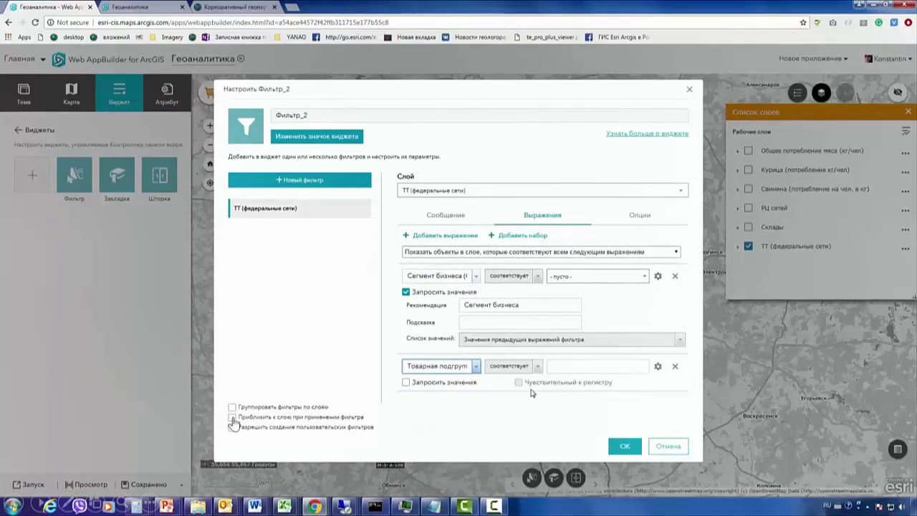
left_click(658, 367)
left_click(593, 344)
left_click(419, 384)
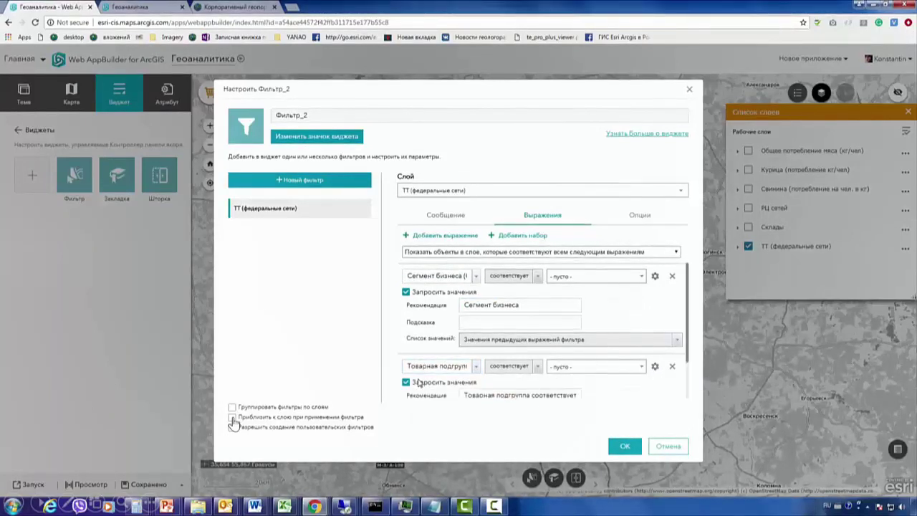
left_click_drag(530, 395, 656, 394)
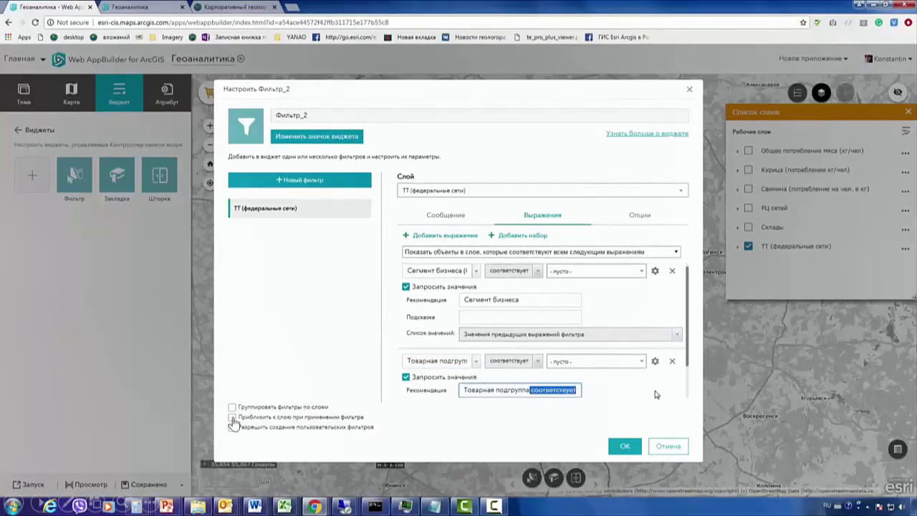
key("BackSpace")
left_click(501, 334)
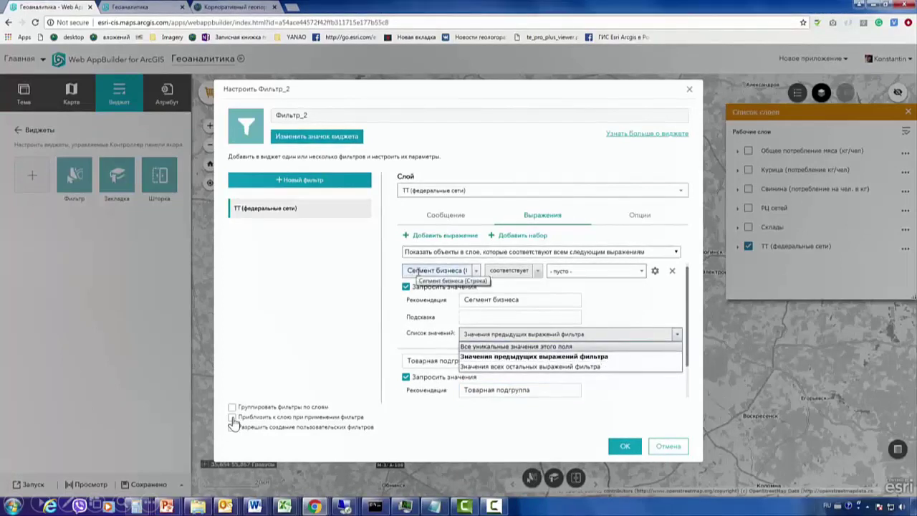
left_click(626, 446)
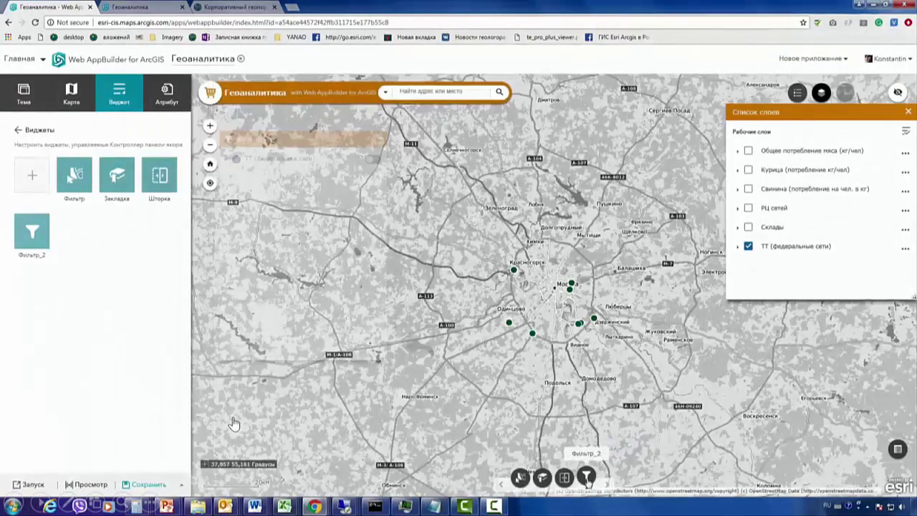
Test the ТТ (федеральные сети) filter with segment Мясопереработка and subgroup Сырокопченые колбасы, and close the widget.
left_click(373, 159)
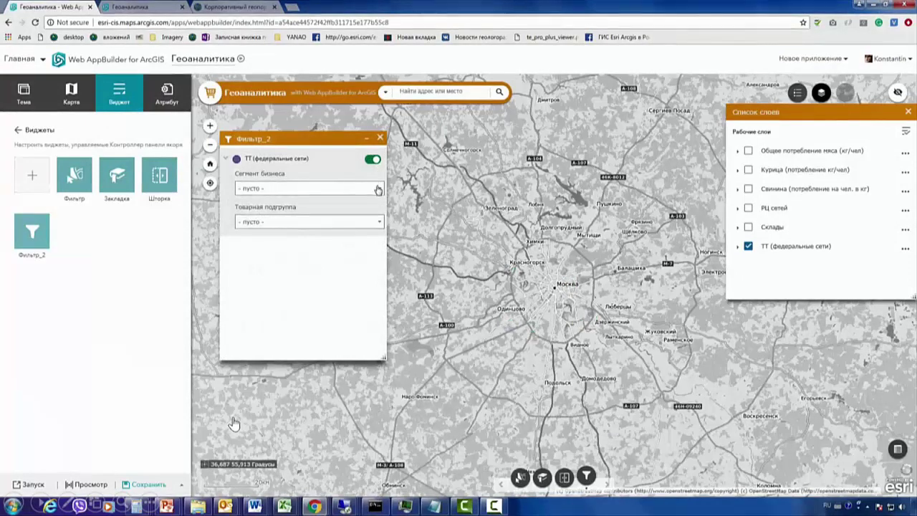
left_click(379, 189)
left_click(290, 248)
left_click(377, 223)
left_click(300, 326)
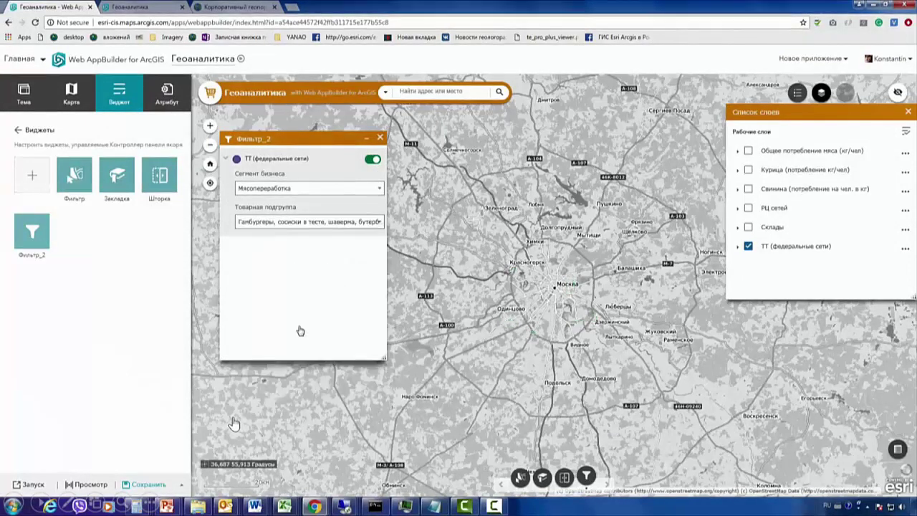
left_click(304, 223)
type("сыро")
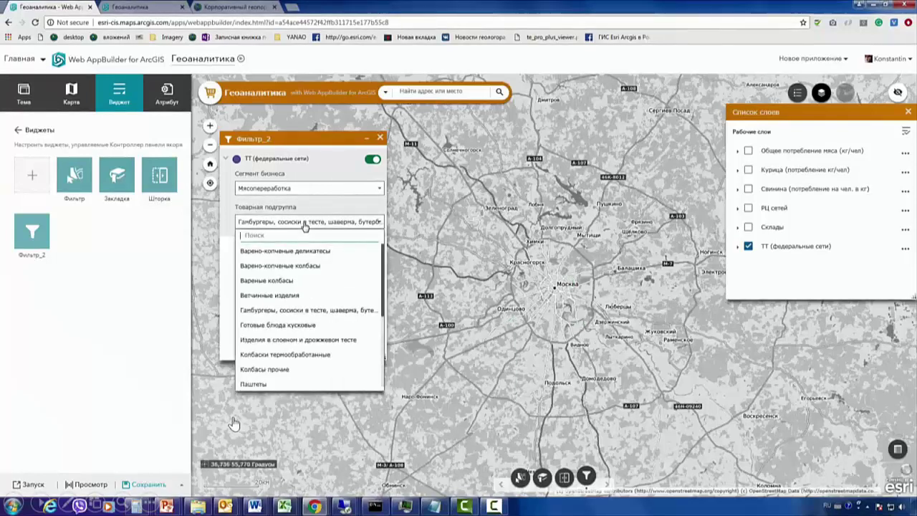
left_click(295, 281)
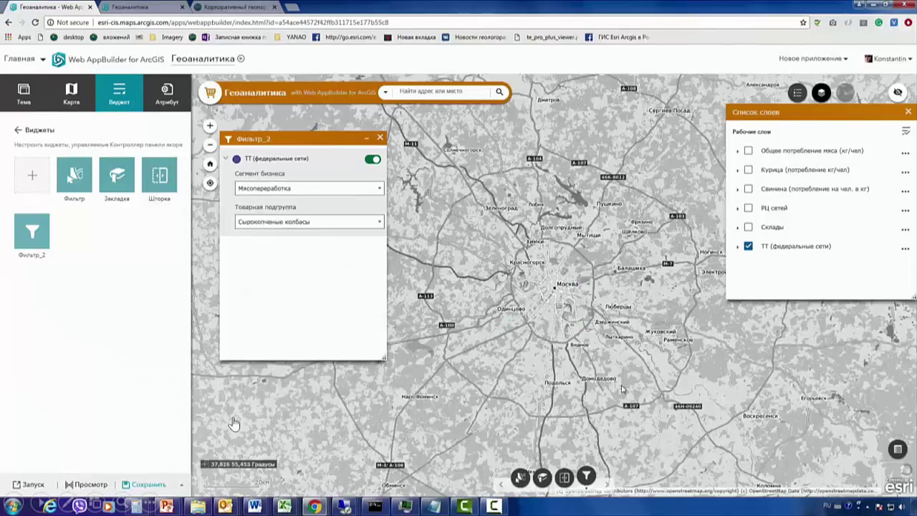
left_click(380, 139)
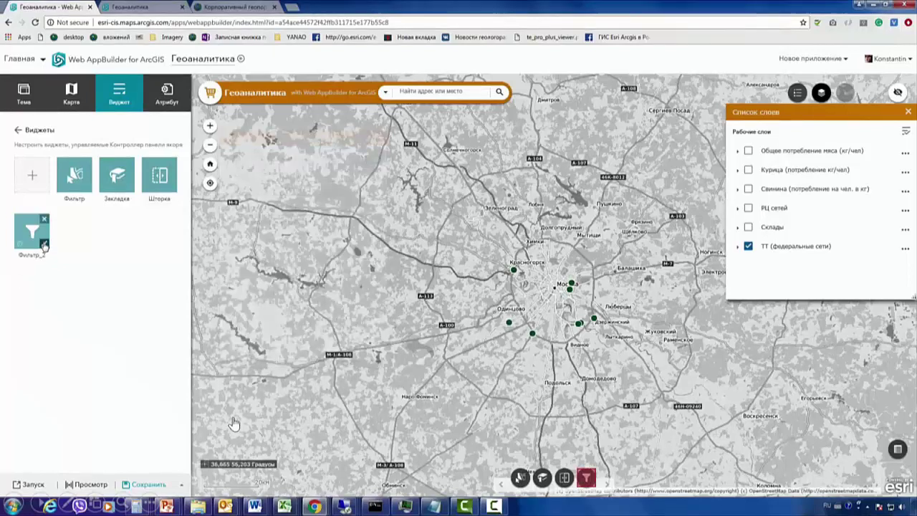
Rename the Фильтр_2 widget to "Объём продаж" and save its settings.
left_click(44, 246)
type("Объём продаж")
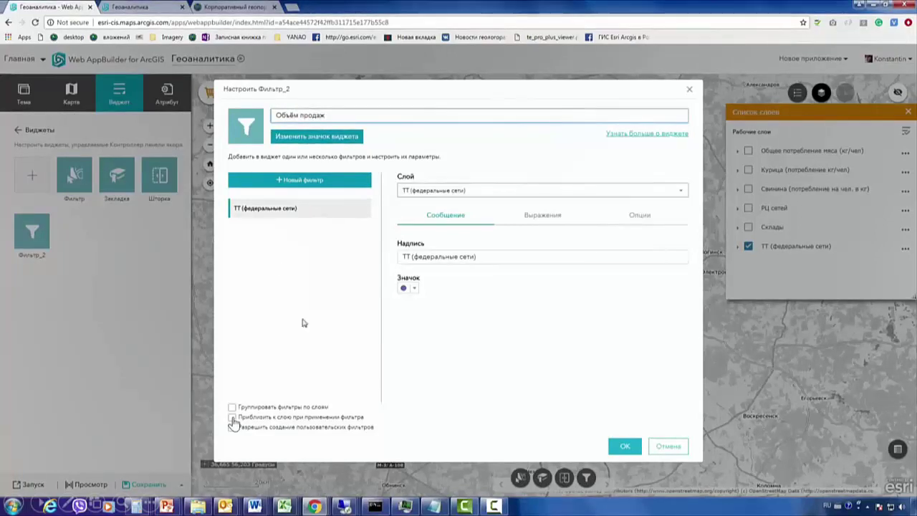
left_click(625, 446)
Add an Инфографика widget using the Столбец с накоплением template, with the ТТ (федеральные сети) layer as its data source.
left_click(34, 179)
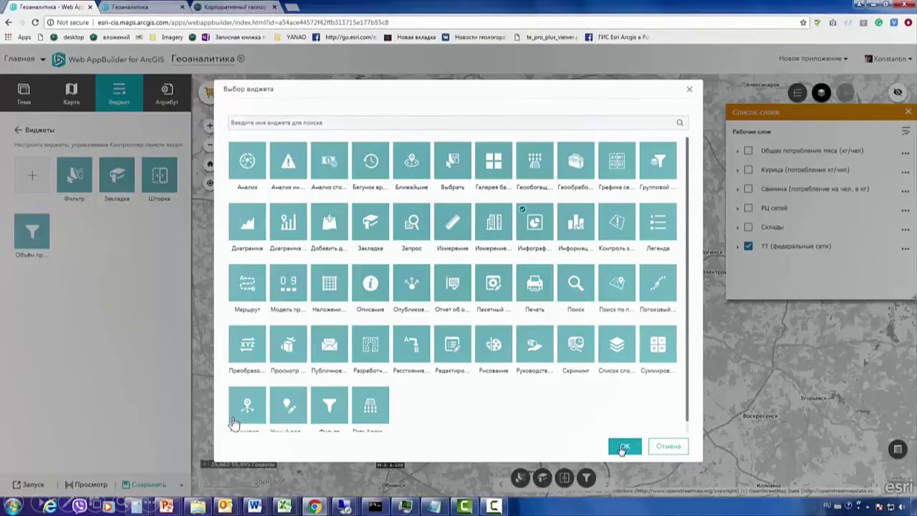
left_click(623, 448)
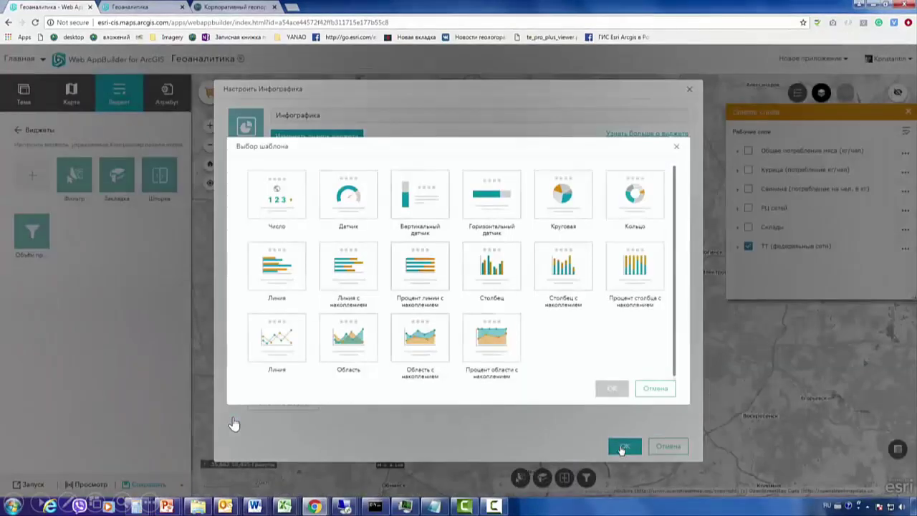
left_click(566, 266)
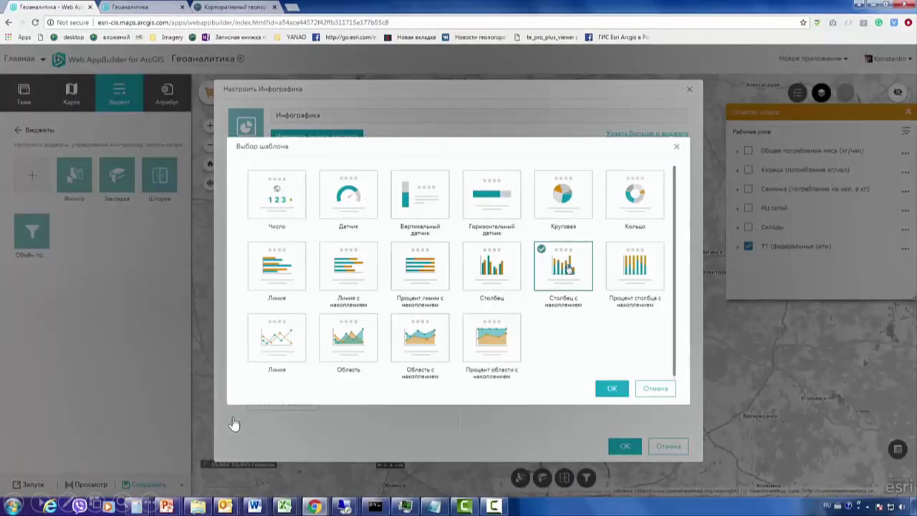
left_click(612, 389)
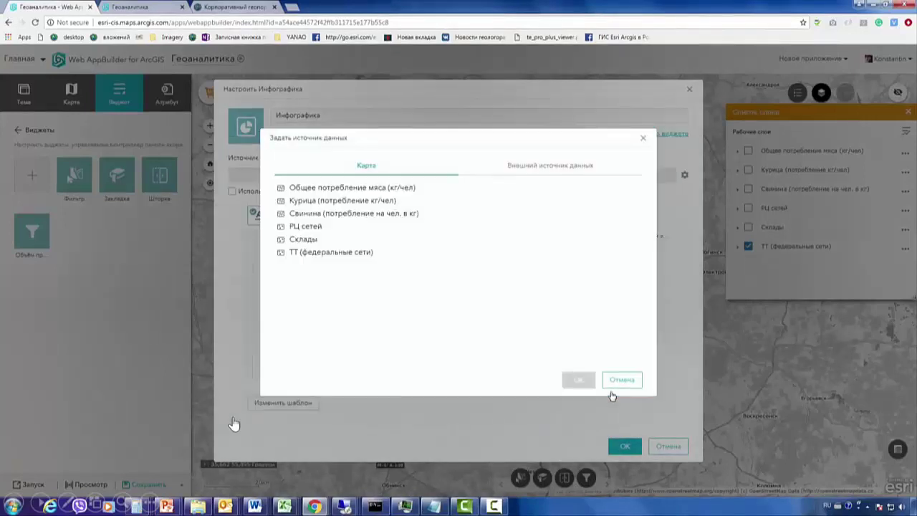
left_click(354, 253)
left_click(581, 380)
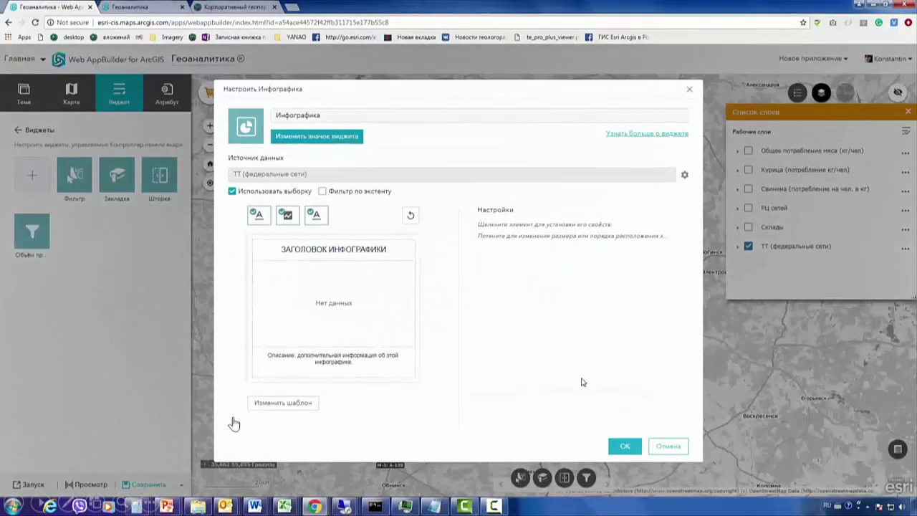
Set the chart to display values by category on the Холдинг field, using Объём продаж (2015) and Объём продаж (2016) as value fields.
left_click(285, 328)
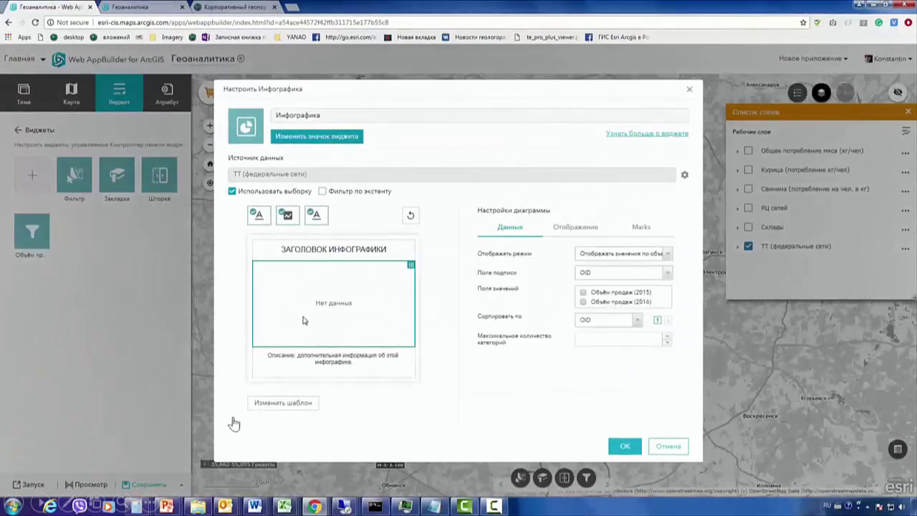
left_click(647, 255)
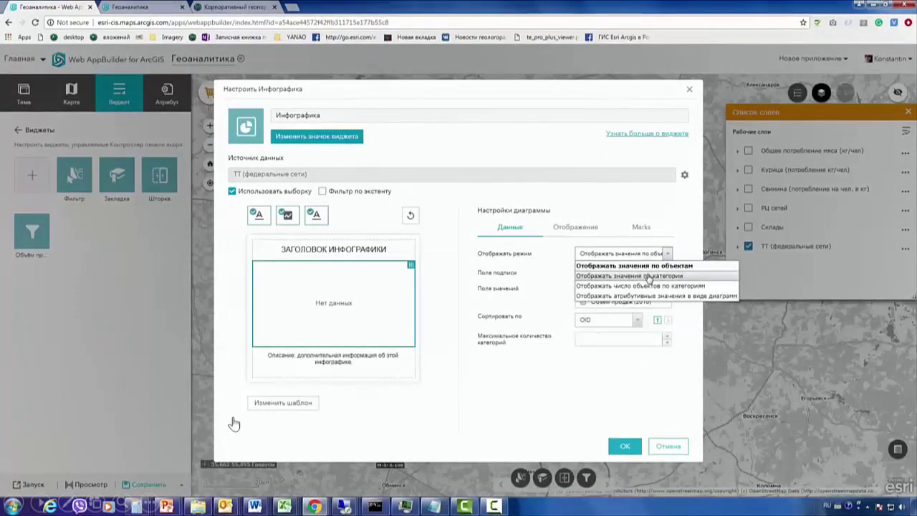
left_click(648, 276)
left_click(647, 275)
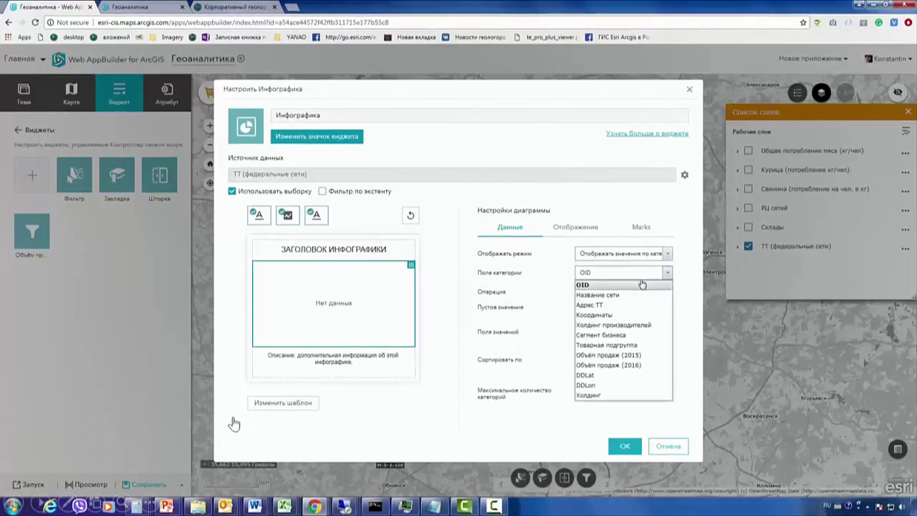
left_click(602, 394)
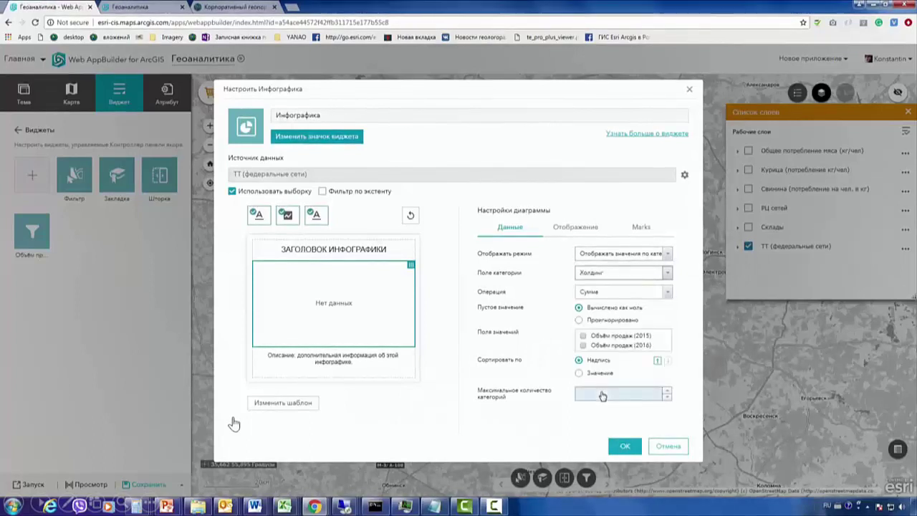
left_click(583, 336)
left_click(583, 346)
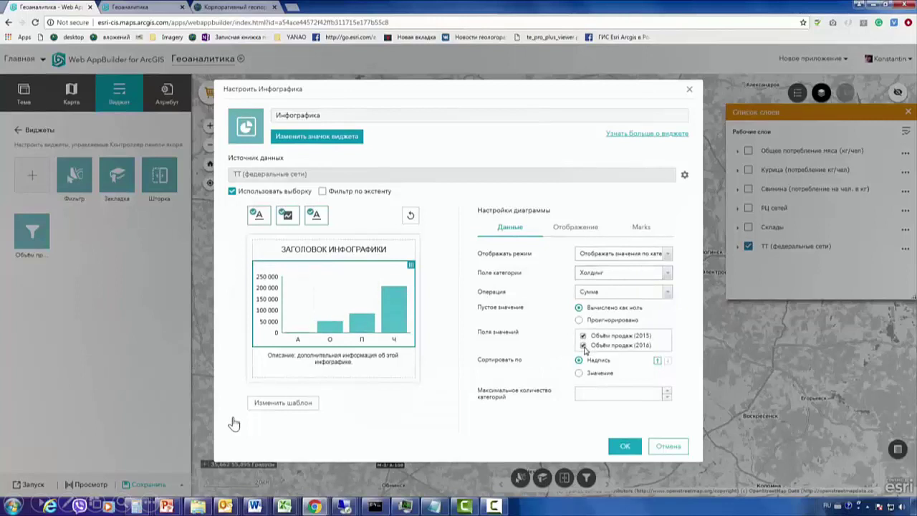
Color the chart's 2015 sales series orange and the 2016 series dark reddish-brown, and turn on the legend.
left_click(570, 227)
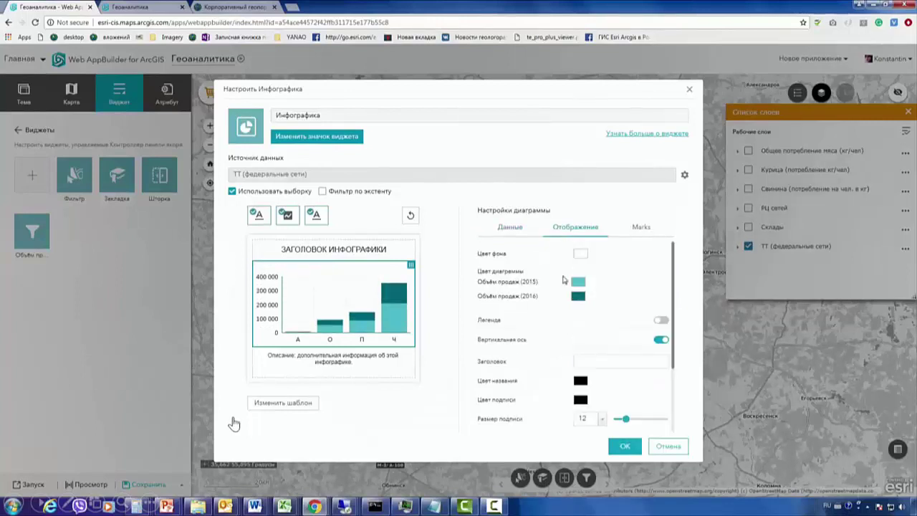
left_click(579, 283)
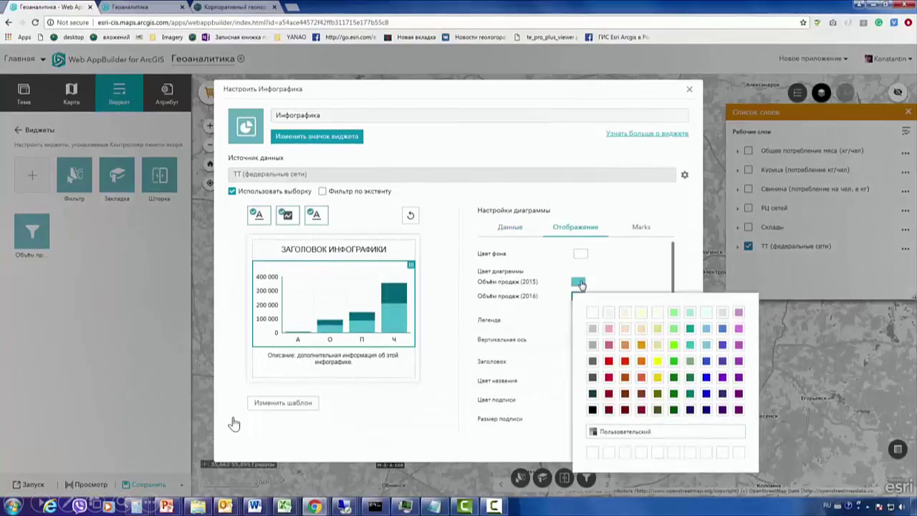
left_click(641, 361)
left_click(579, 297)
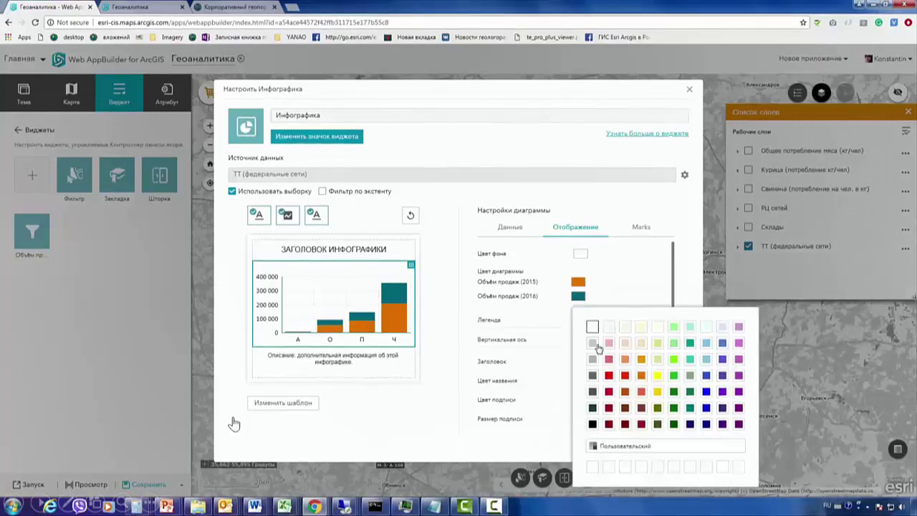
left_click(639, 394)
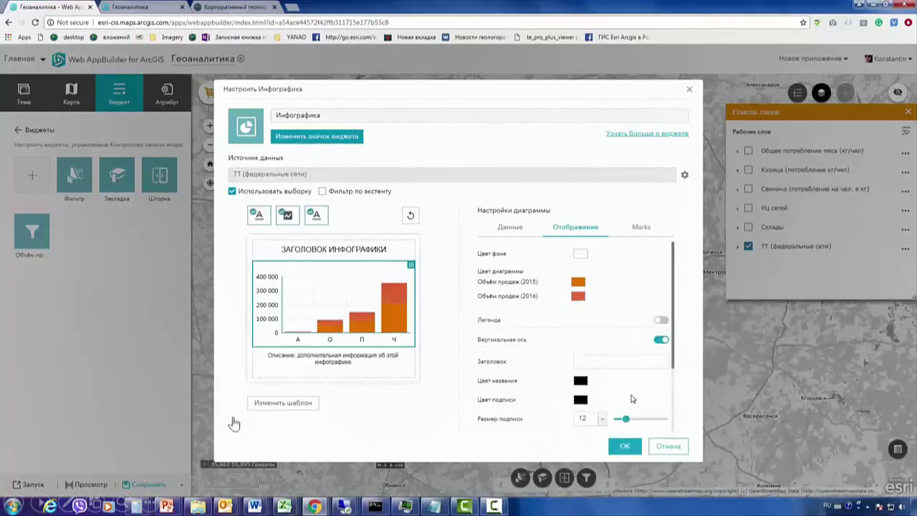
left_click(663, 321)
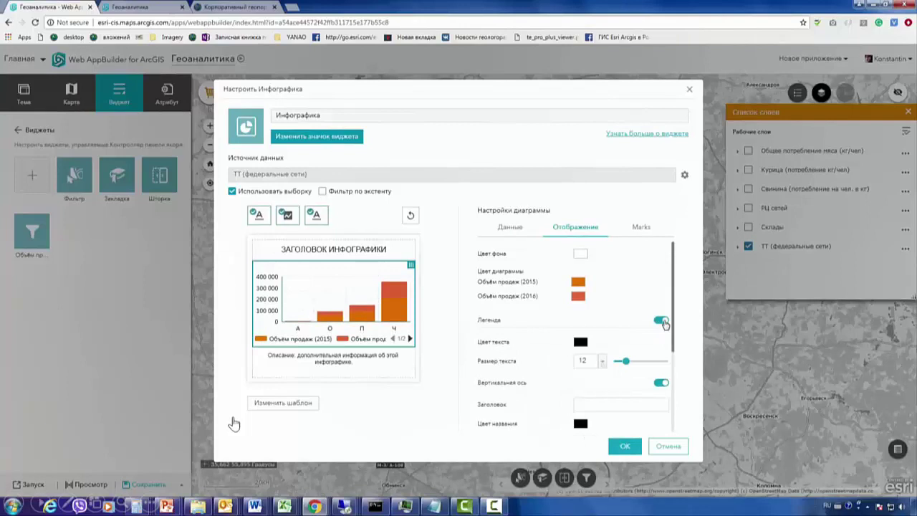
left_click(579, 298)
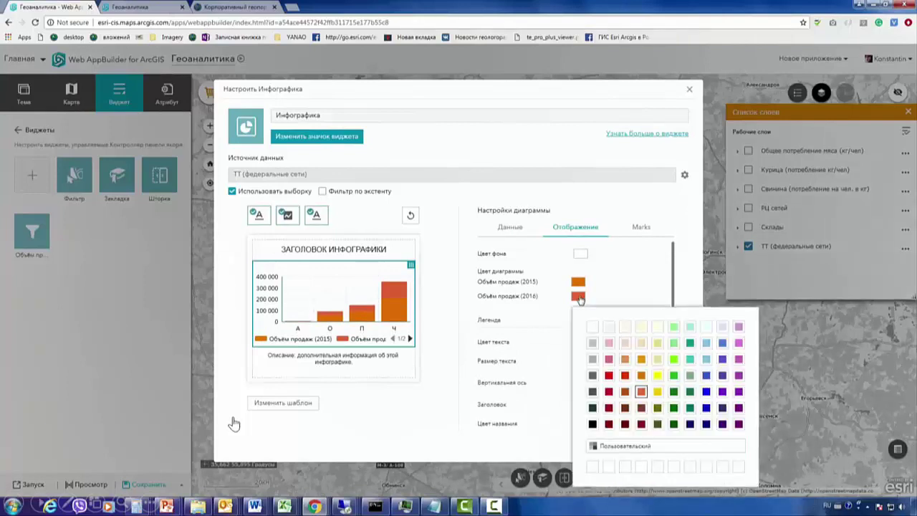
left_click(643, 410)
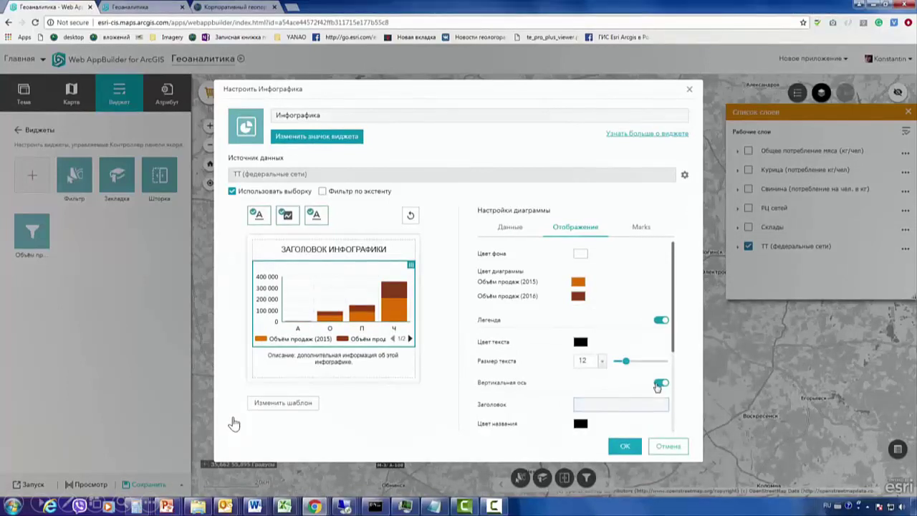
Add a mark line to the chart at the value 100000.
left_click(640, 230)
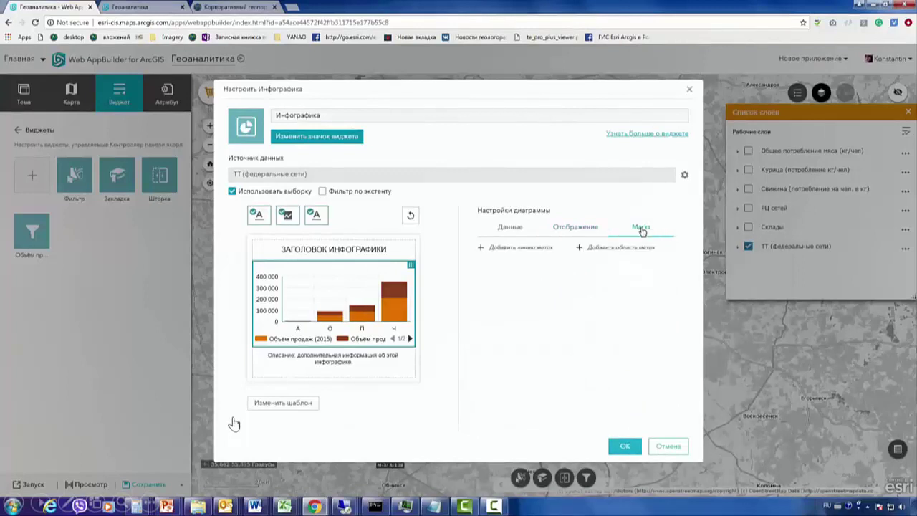
left_click(535, 251)
left_click(599, 285)
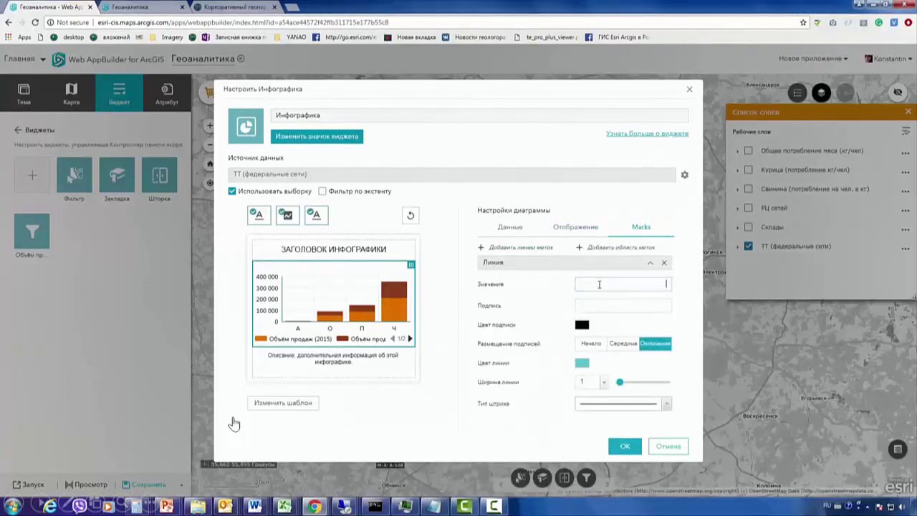
type("100000")
left_click(615, 305)
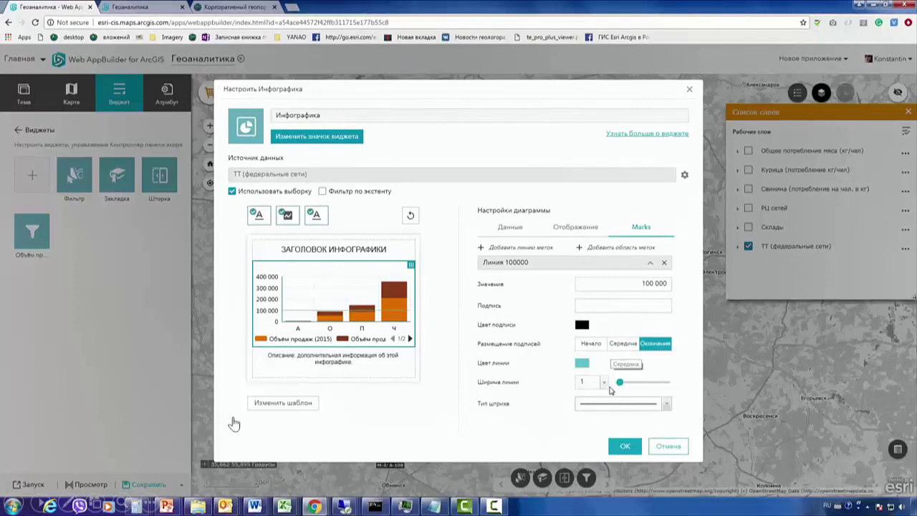
Title the infographic "Объём продаж за 2 года", remove its description text, and save the widget.
left_click(327, 256)
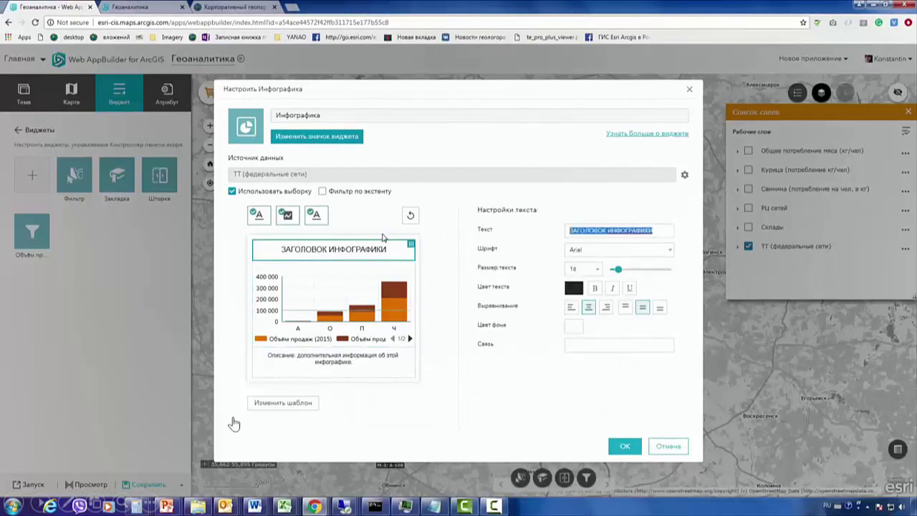
type("Объём продаж за 2 года")
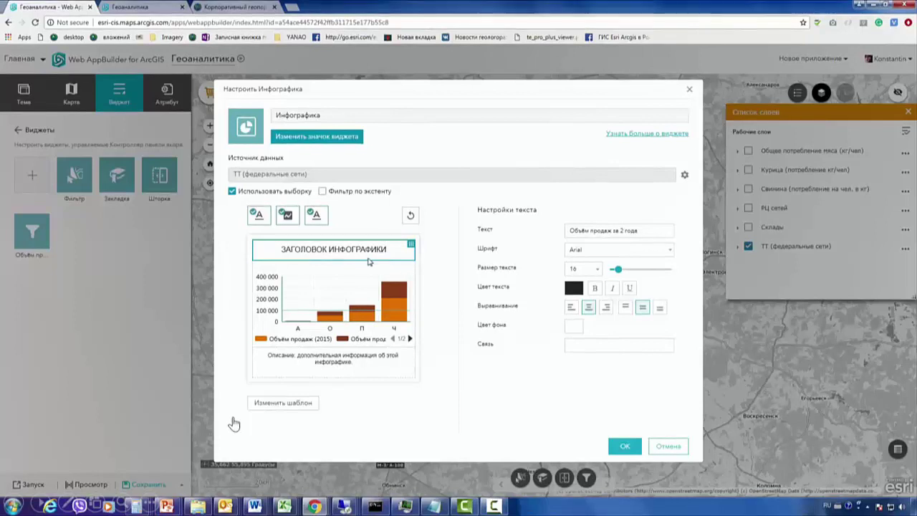
left_click(339, 356)
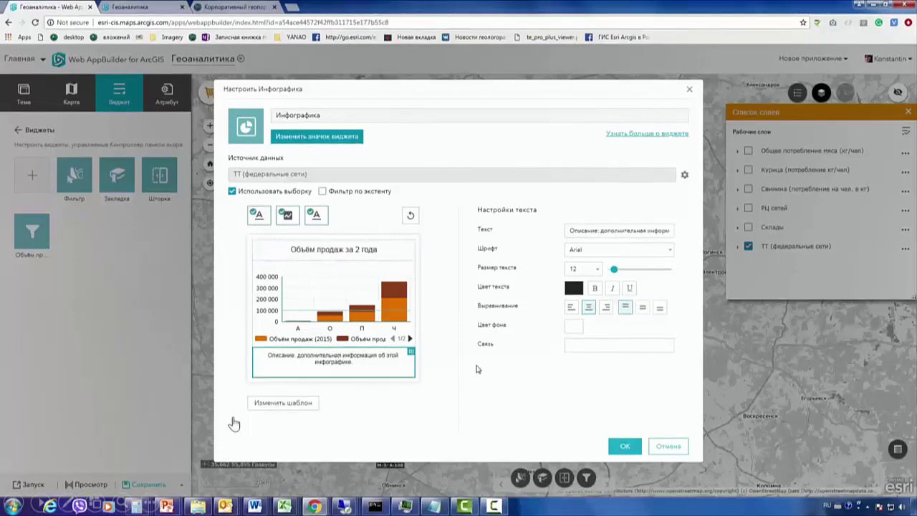
left_click(316, 215)
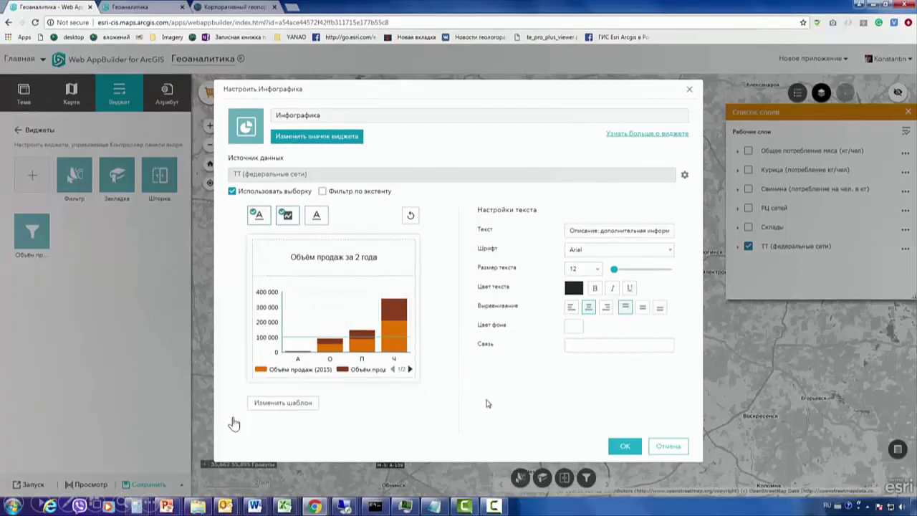
left_click(625, 447)
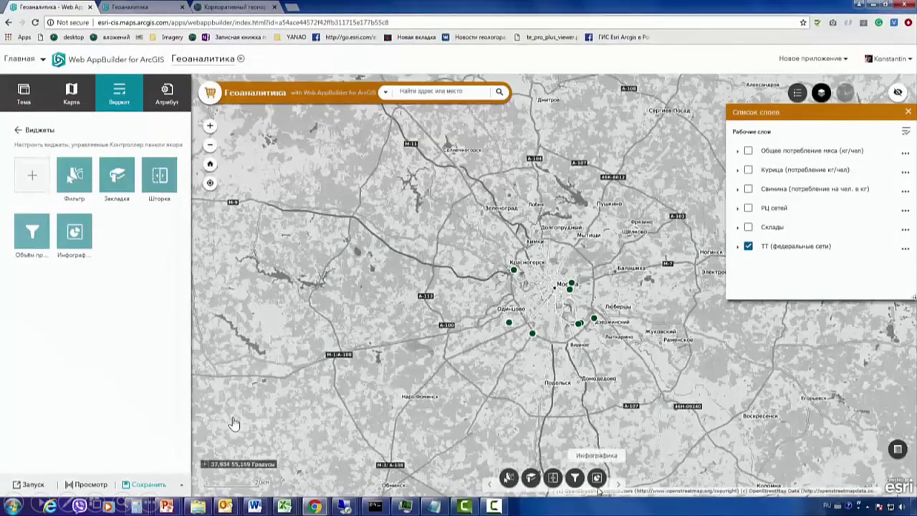
Open the Объём продаж and Инфографика widgets and test the chart with the filter on, segment Мясопереработка and the Гамбургеры subgroup.
left_click(575, 477)
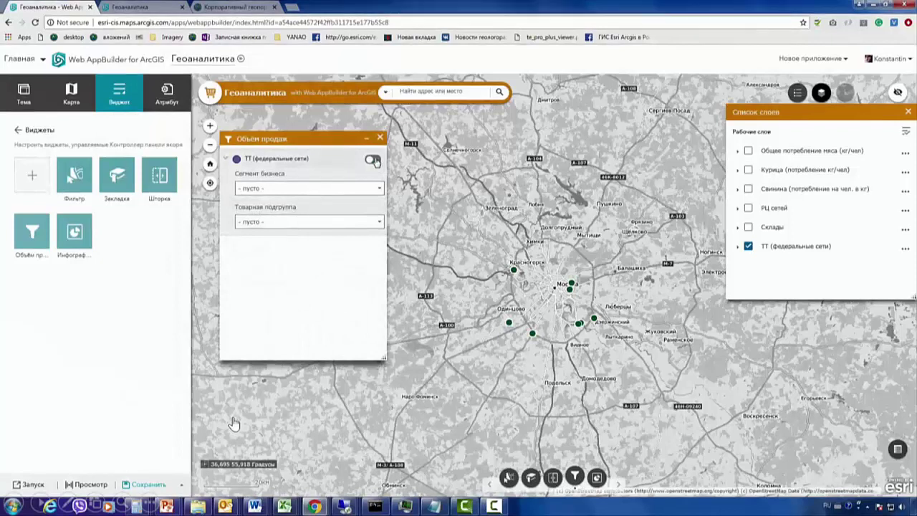
left_click(597, 477)
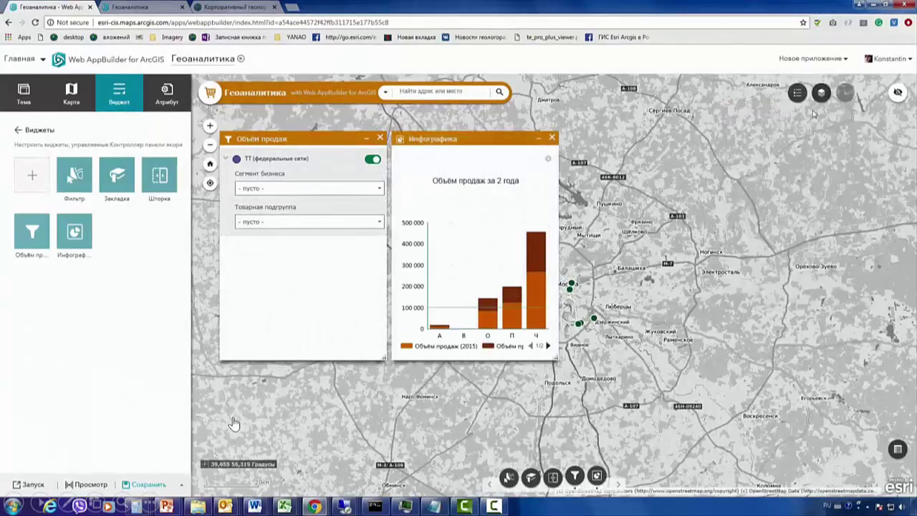
left_click(289, 189)
left_click(279, 248)
left_click(307, 222)
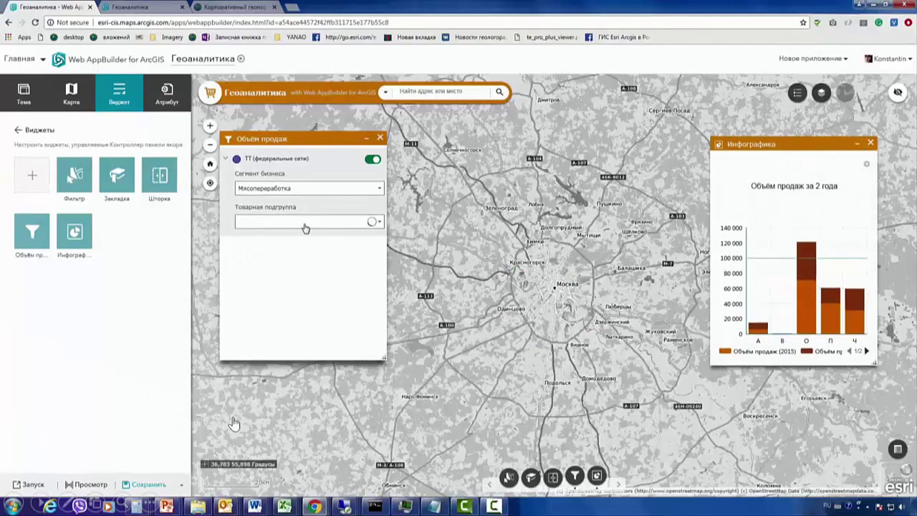
left_click(293, 326)
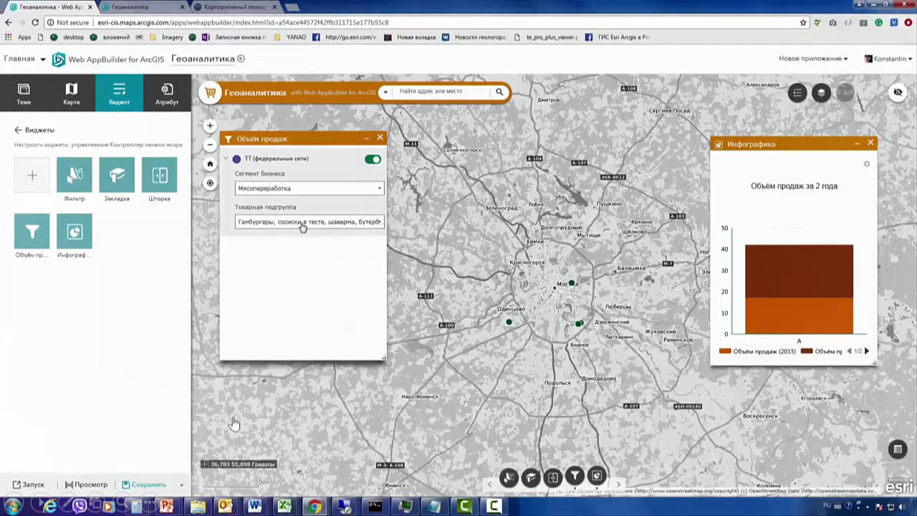
Switch the filter's product subgroup to Сырокопченые колбасы to check how the sales chart responds.
left_click(303, 223)
scroll(306, 362, "down", 1)
scroll(307, 365, "down", 3)
left_click(307, 364)
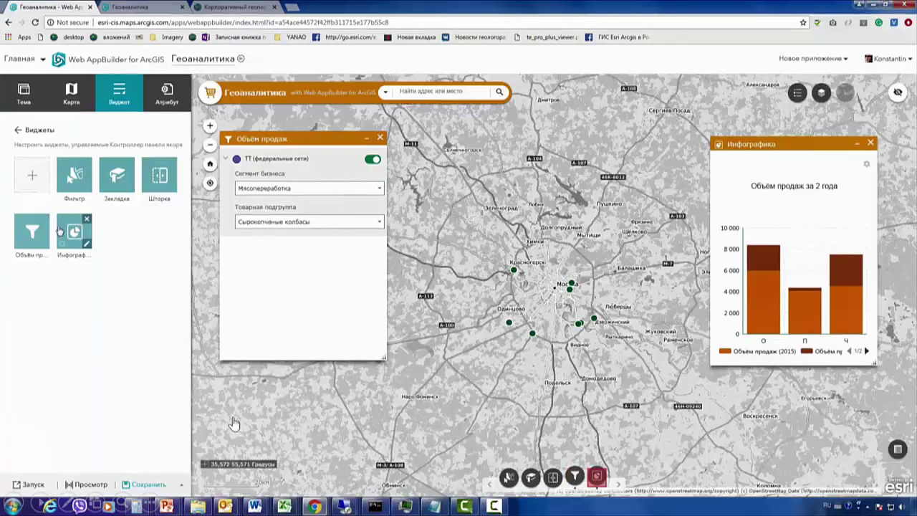
Combine the Объём продаж and Инфографика widgets into one group and place it directly after the Фильтр widget.
left_click_drag(31, 228, 72, 229)
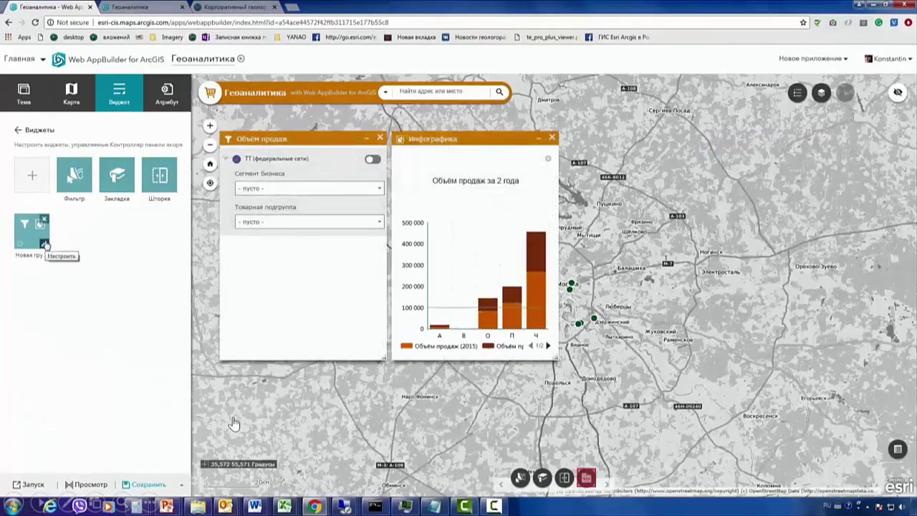
left_click_drag(44, 246, 91, 180)
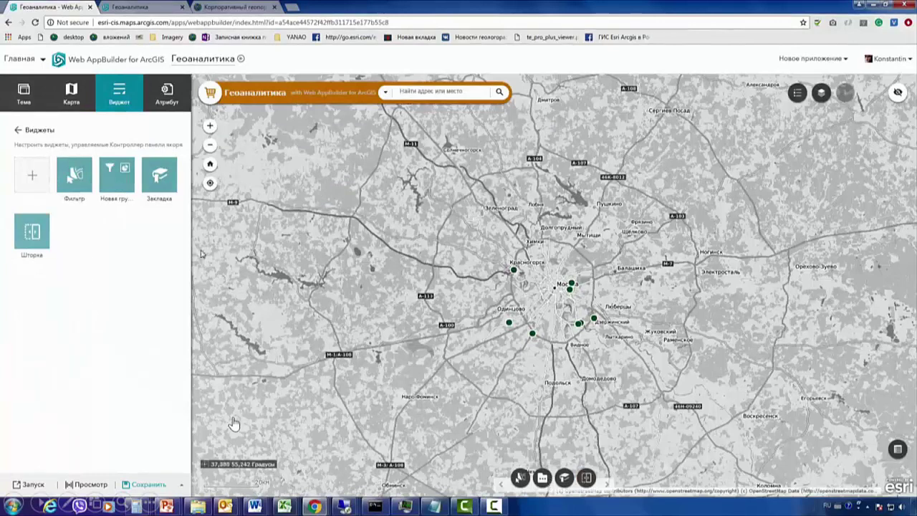
Replace the widget group's icon with stat_group.png, adjust its crop and save the change.
left_click(132, 192)
left_click(315, 140)
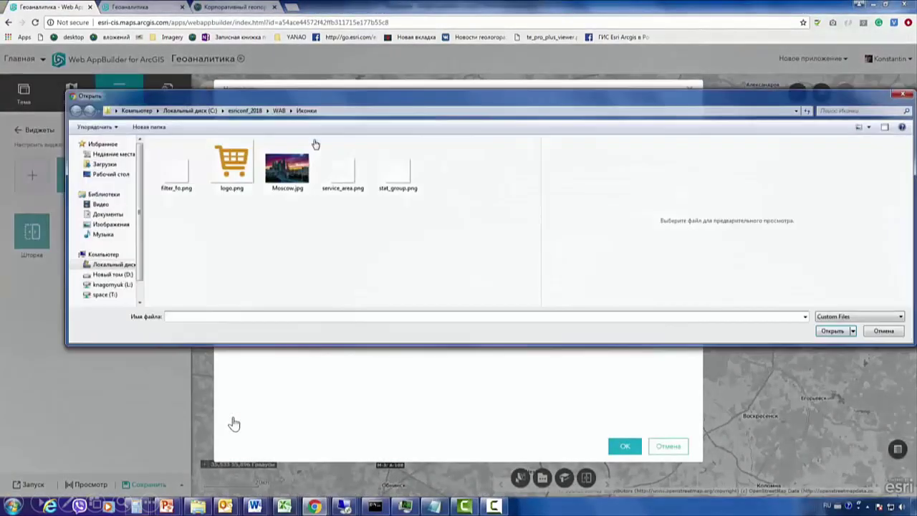
left_click(398, 169)
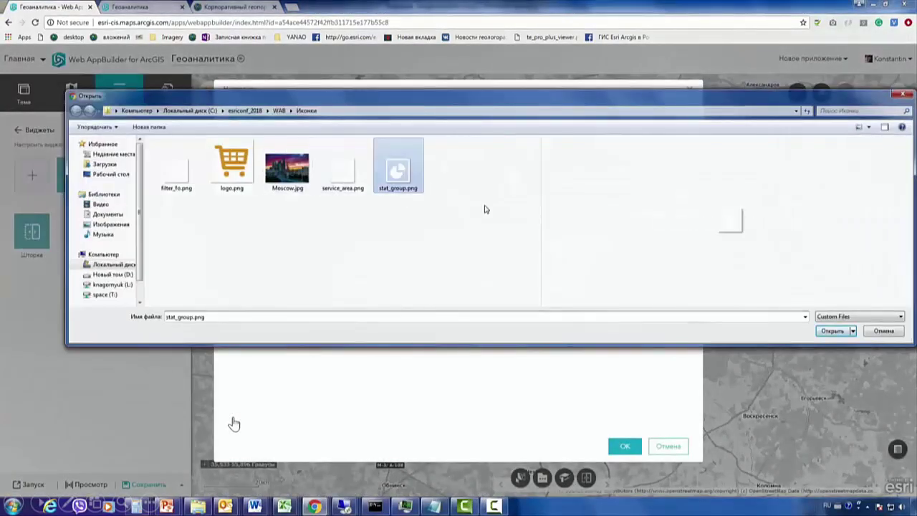
left_click(827, 332)
left_click_drag(422, 234, 389, 217)
mouse_move(500, 320)
left_mouse_down()
mouse_move(539, 354)
mouse_move(508, 331)
left_mouse_up()
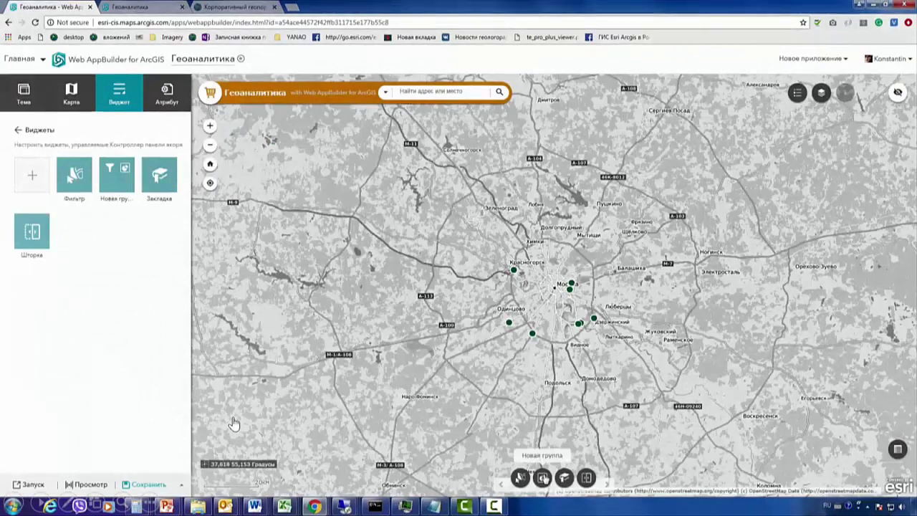
Rename the widget group "ТТ (федеральные сети)" and save its settings.
left_click(129, 188)
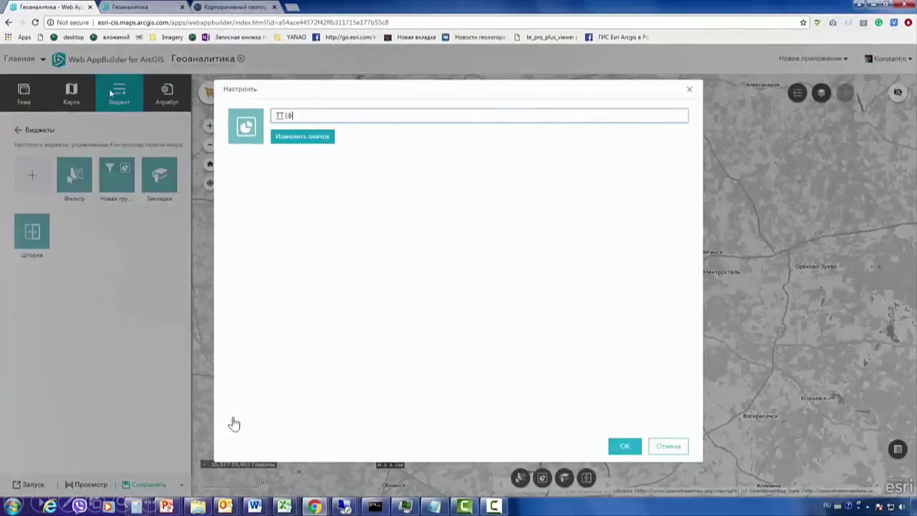
type("ТТ (федеральные сети")
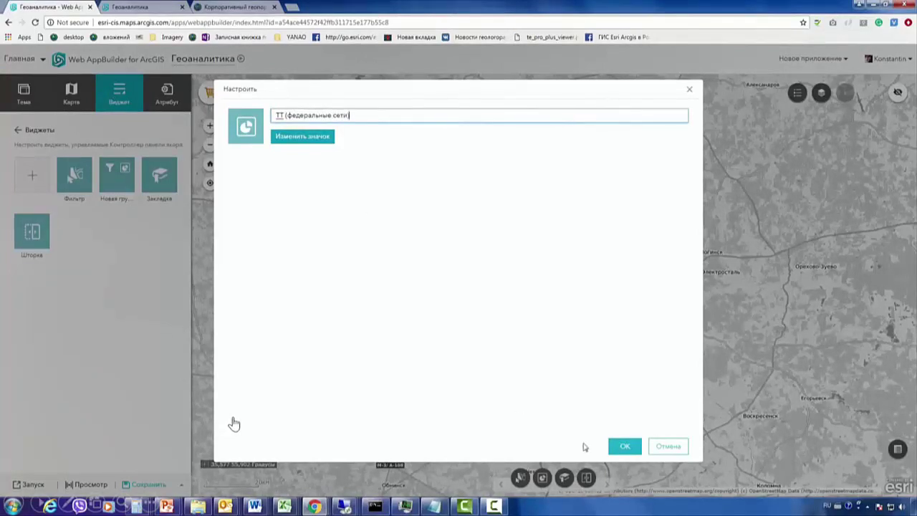
left_click(624, 445)
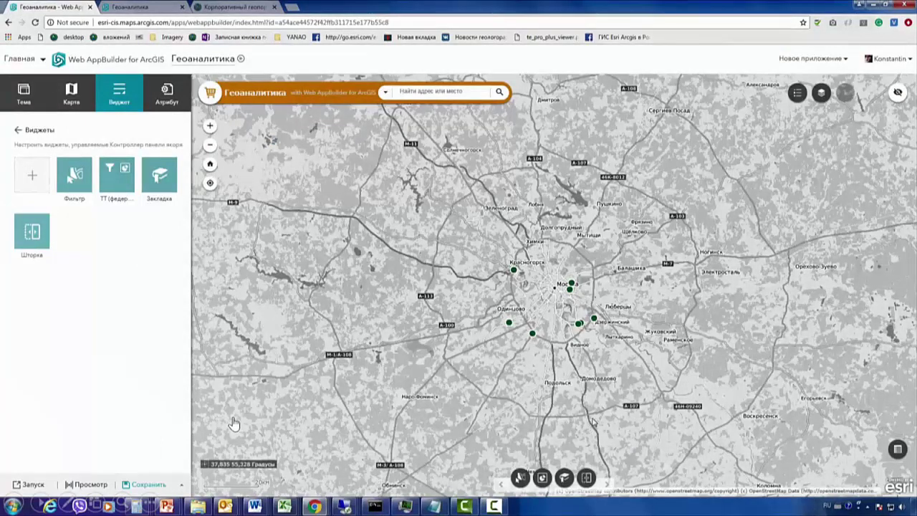
Check the ТТ (федеральные сети) group by opening its Объём продаж and Инфографика widgets, and close both.
left_click(543, 478)
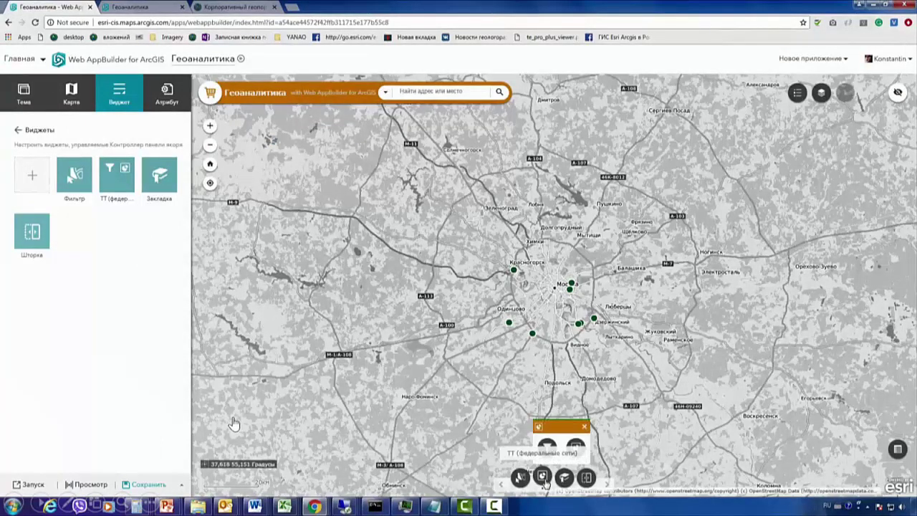
left_click(548, 447)
left_click(576, 447)
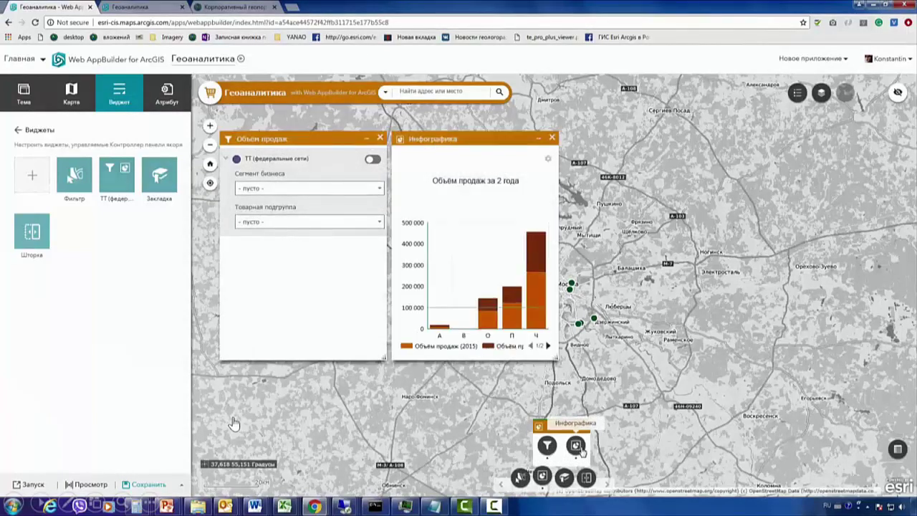
left_click(553, 139)
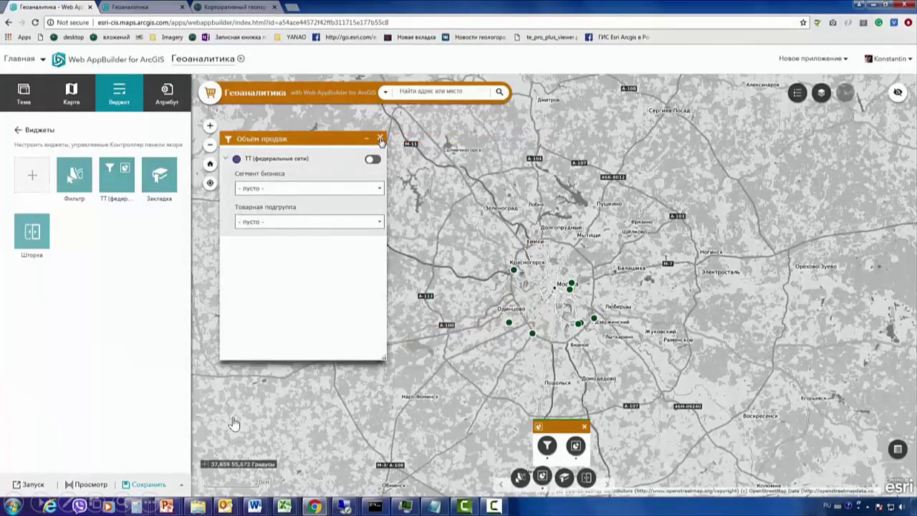
left_click(380, 140)
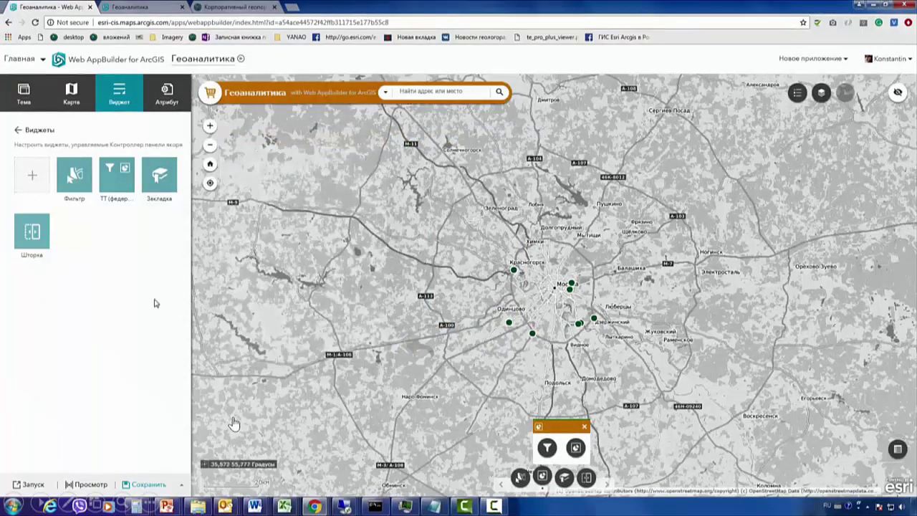
Add a Геообработка widget and link it to the Model task of a geoprocessing service from your own ArcGIS Online resources.
left_click(29, 174)
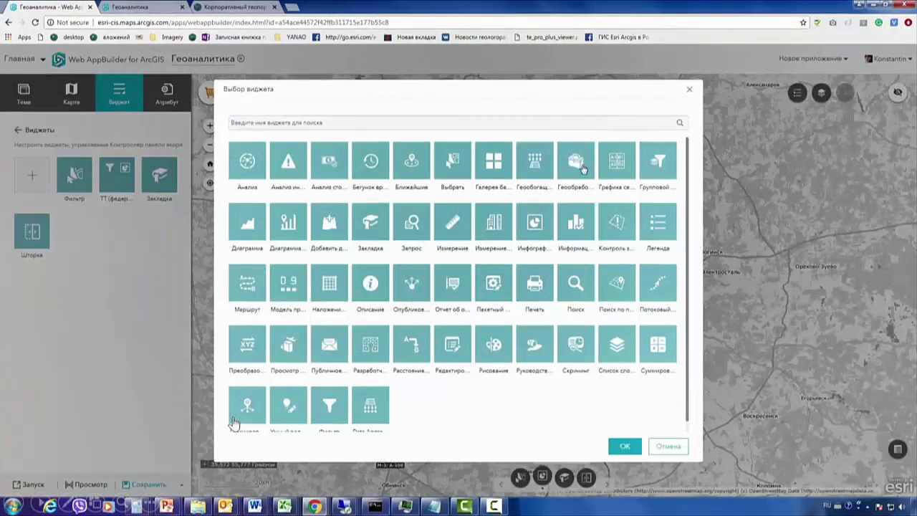
left_click(623, 445)
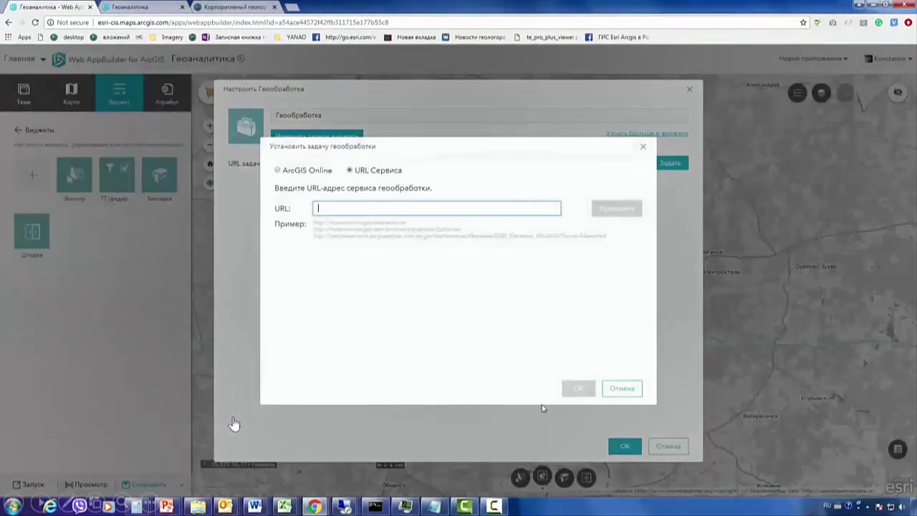
left_click(279, 170)
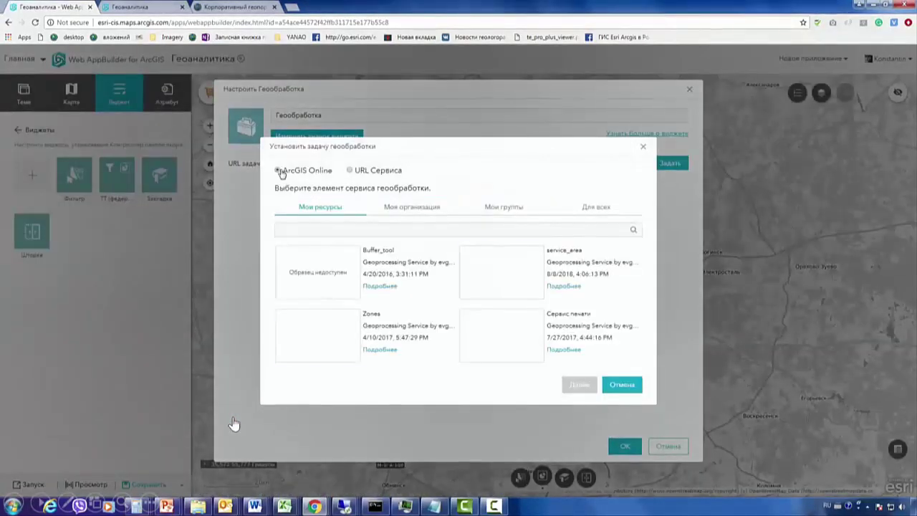
left_click(579, 385)
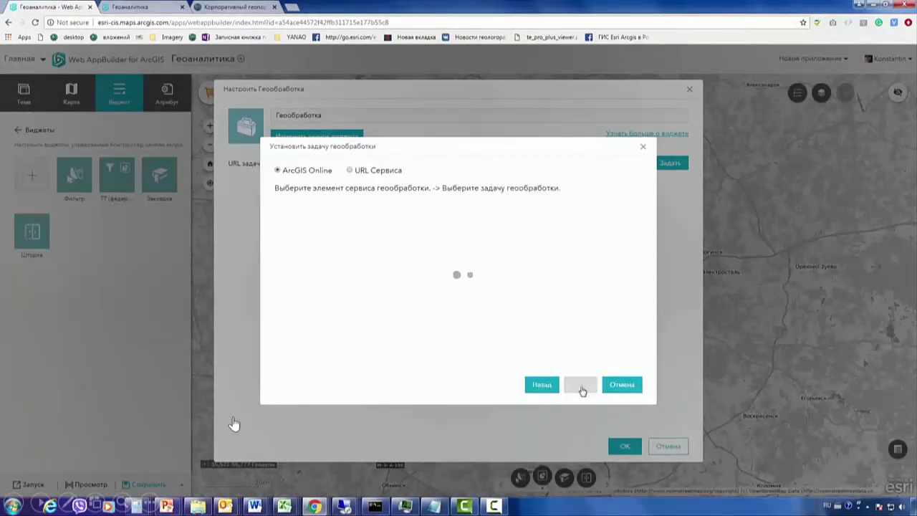
left_click(580, 385)
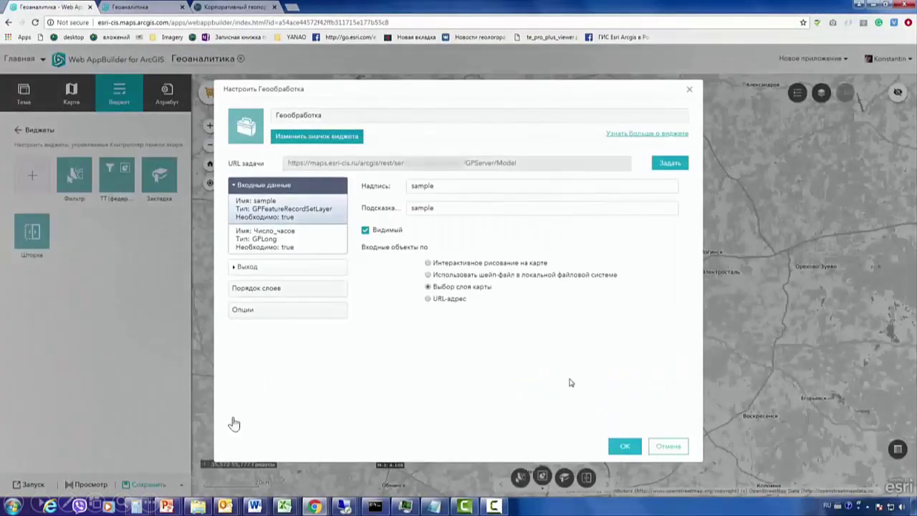
Label the sample input "Слой для расчёта" and set the default value of Число часов to 6.
double_click(449, 186)
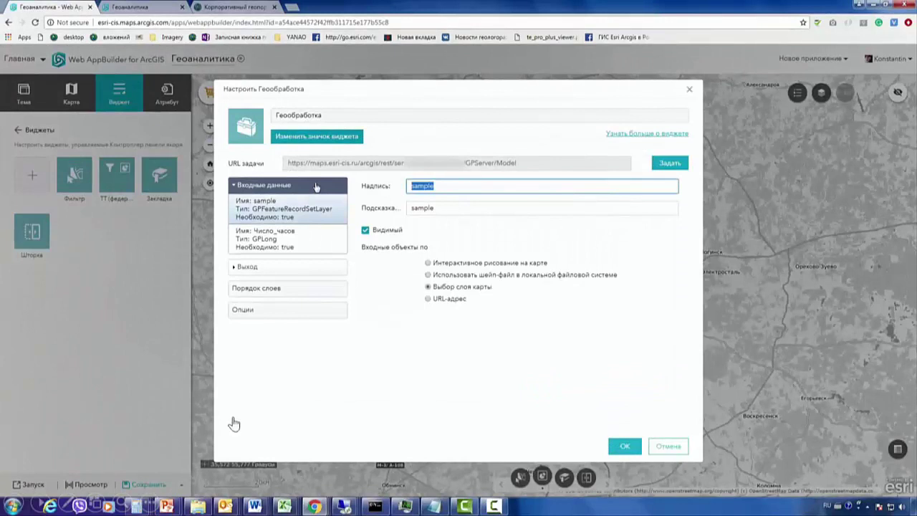
type("C")
type("лой для ")
type("расчёта")
left_click(299, 230)
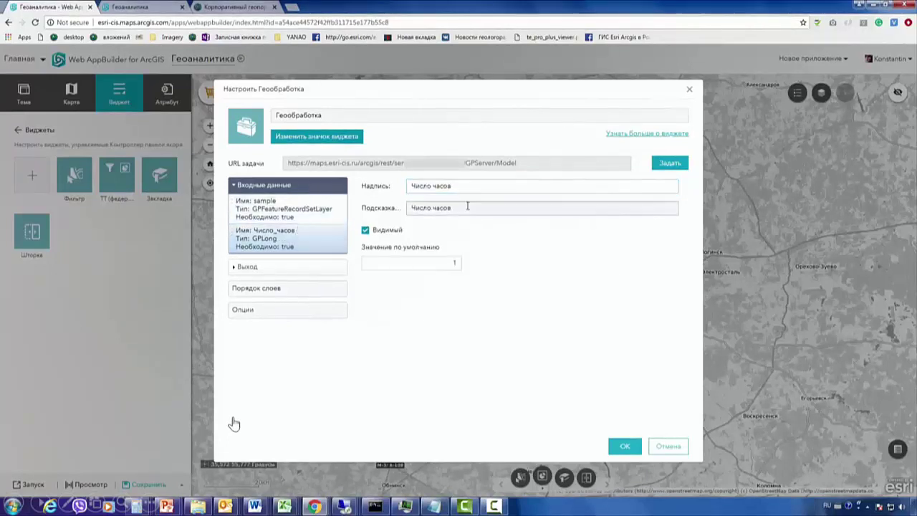
type("6")
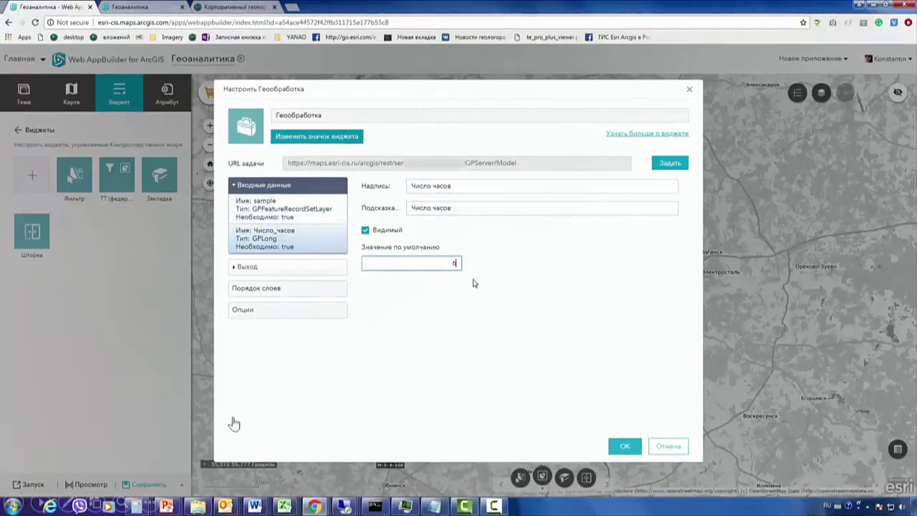
Label the Sa output "Зоны доступности", review its symbol, layer order and options, and save the widget.
left_click(276, 268)
left_click(279, 294)
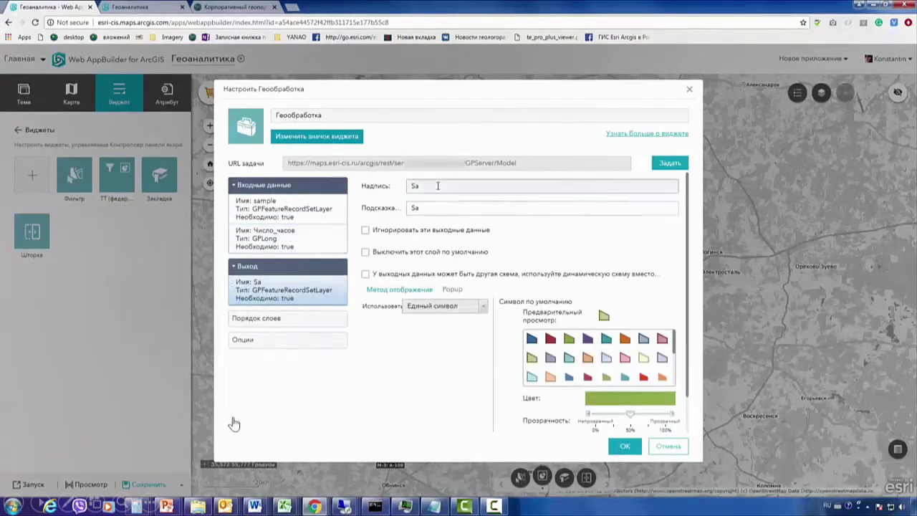
type("Зоны доступности")
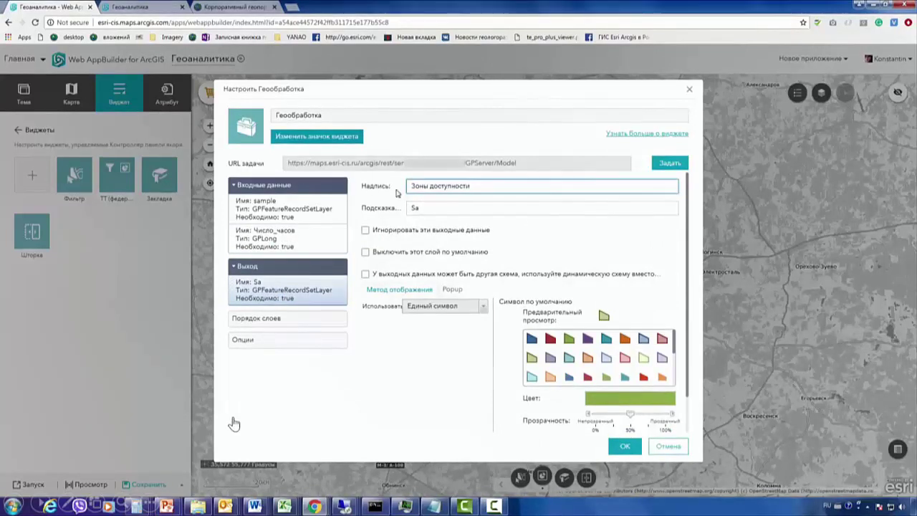
scroll(508, 303, "down", 1)
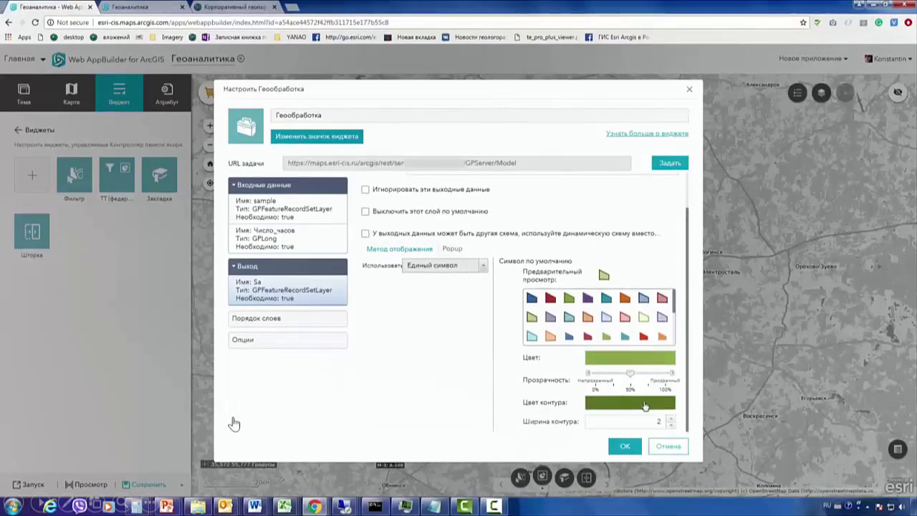
left_click_drag(522, 270, 573, 383)
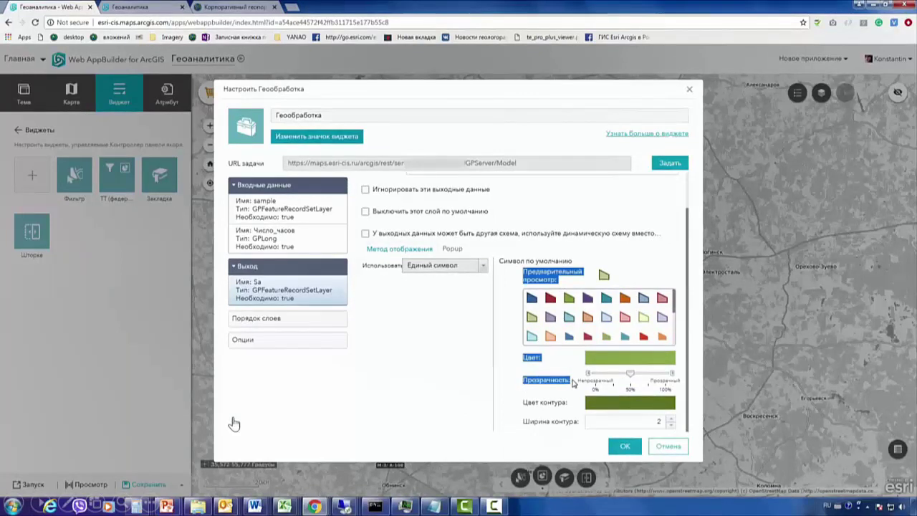
left_click(310, 318)
left_click(297, 339)
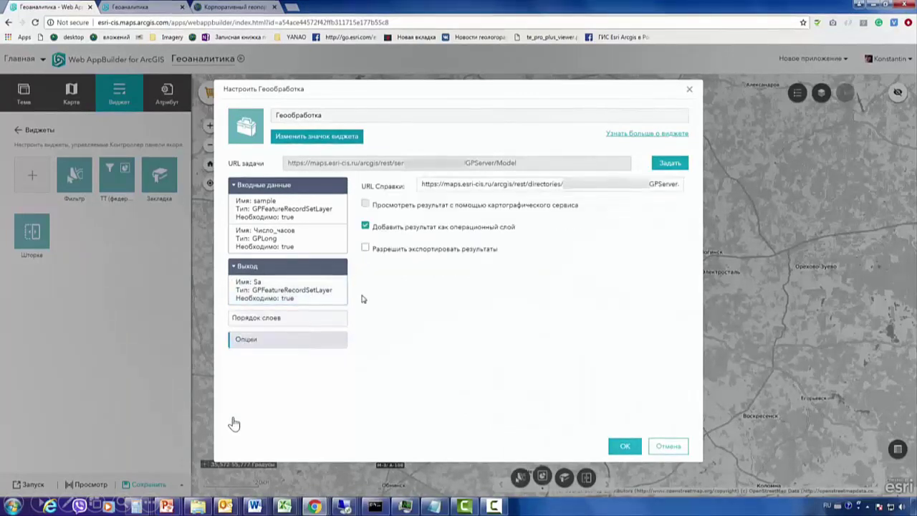
left_click(627, 449)
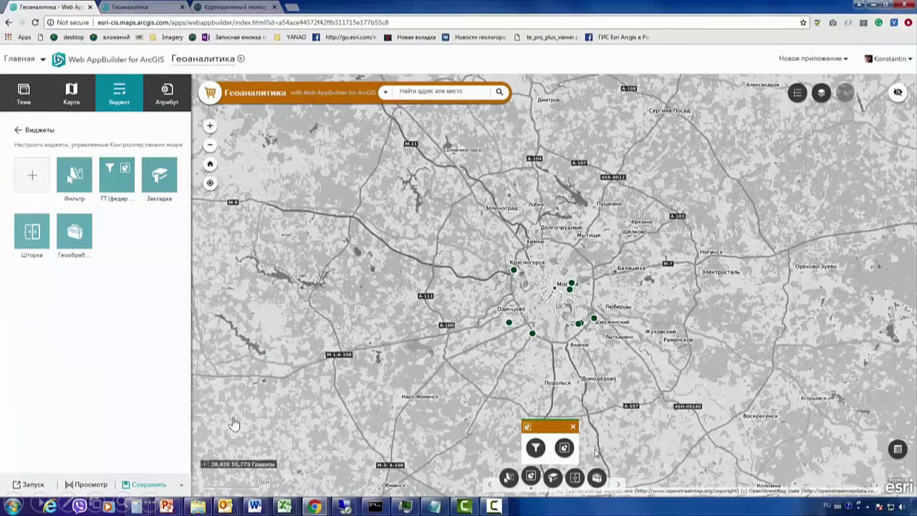
Open the Геообработка widget, hide the ТТ layer, and show the Склады and РЦ сетей layers with all their points in view.
left_click(597, 477)
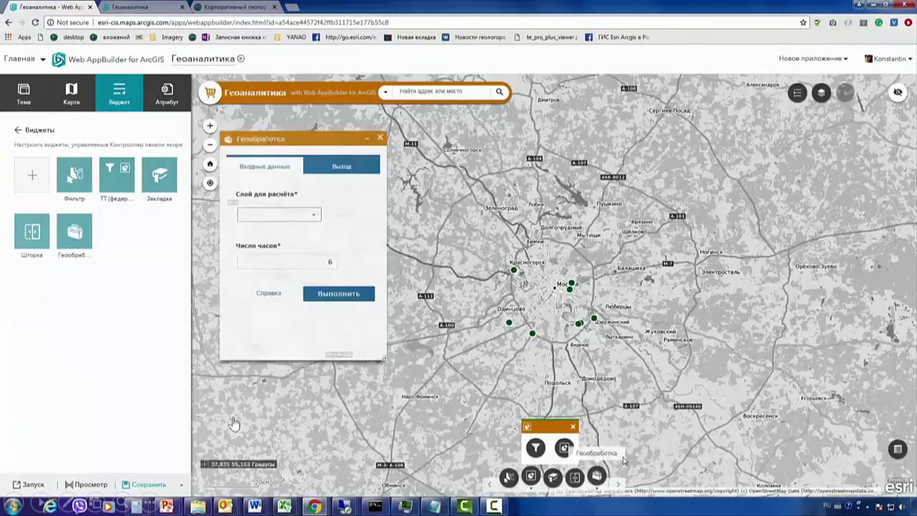
left_click(822, 94)
left_click(748, 246)
left_click(750, 228)
left_click(902, 229)
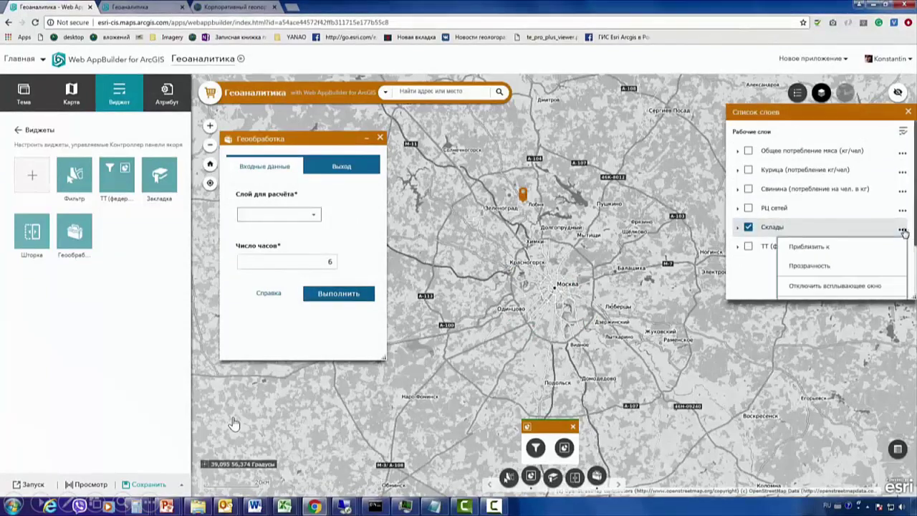
left_click(836, 247)
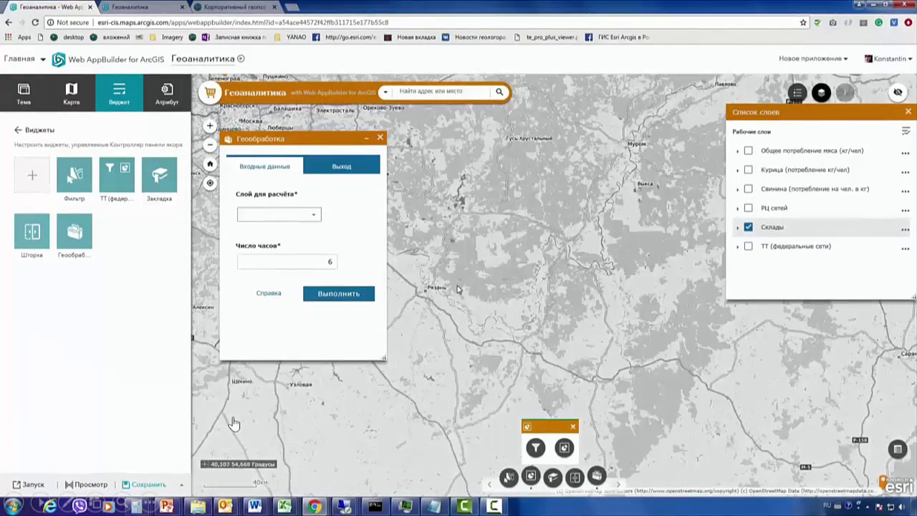
scroll(458, 289, "down", 3)
left_click_drag(459, 289, 552, 289)
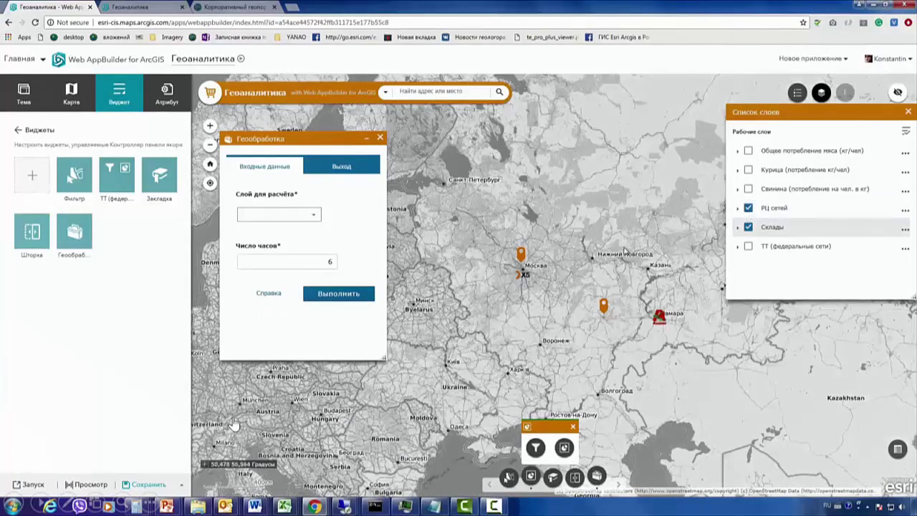
Run the geoprocessing on the Склады layer with 6 hours, and close the widget once the zones are drawn.
left_click(313, 214)
left_click(262, 245)
left_click(301, 260)
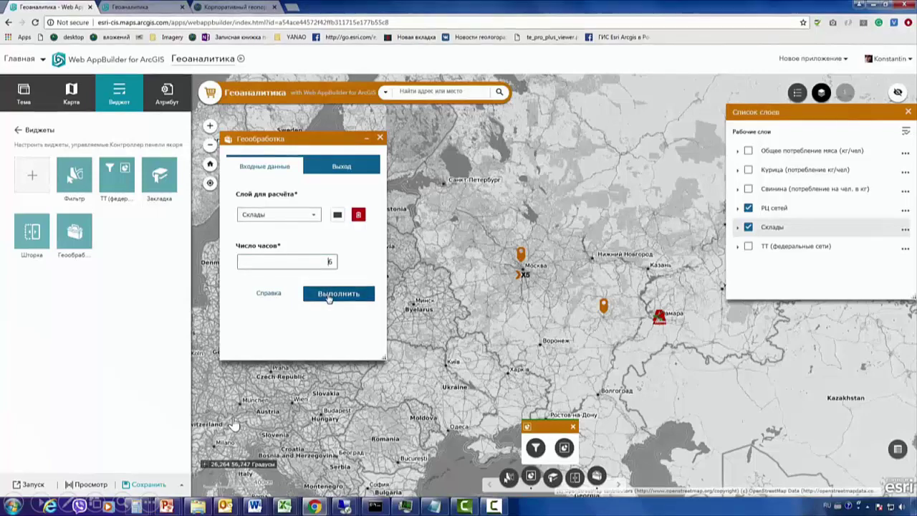
left_click(329, 295)
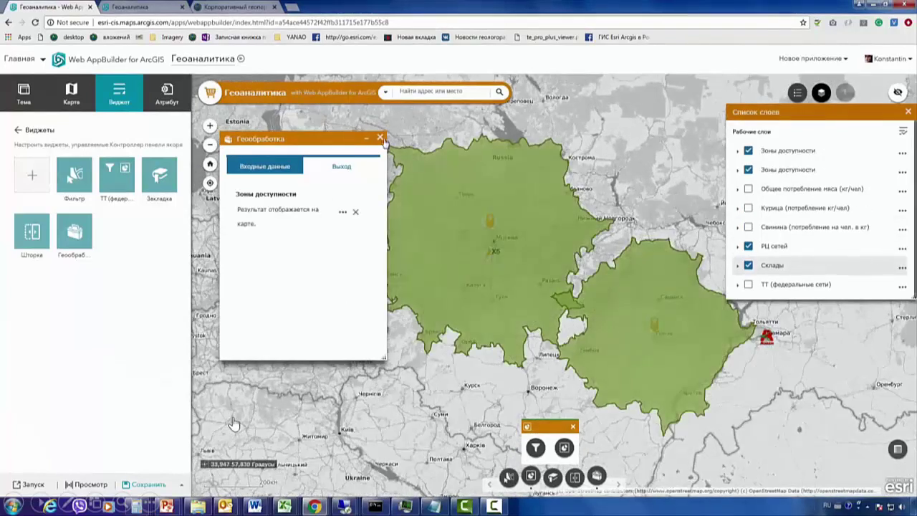
left_click(380, 138)
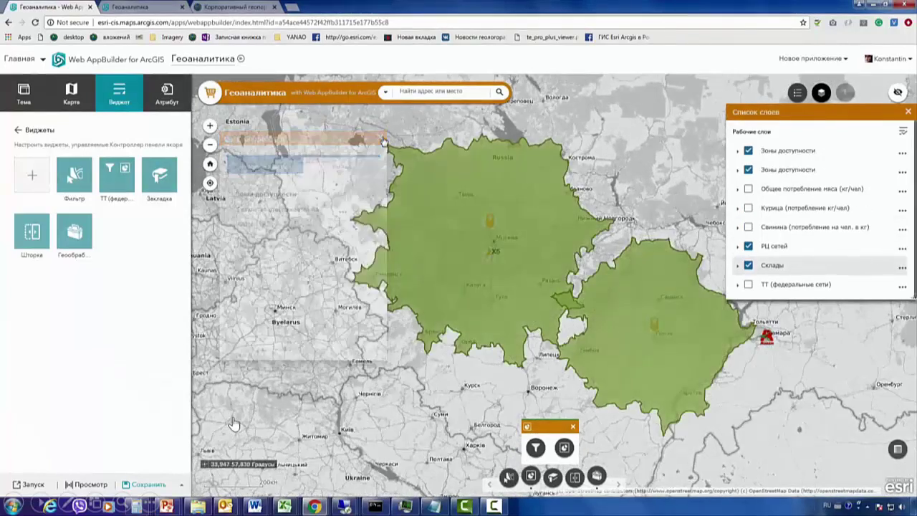
Change the Геообработка widget's icon to service_area.png, cropped to the whole circular symbol.
left_click(81, 242)
left_click(242, 129)
double_click(343, 171)
left_click_drag(505, 317, 548, 356)
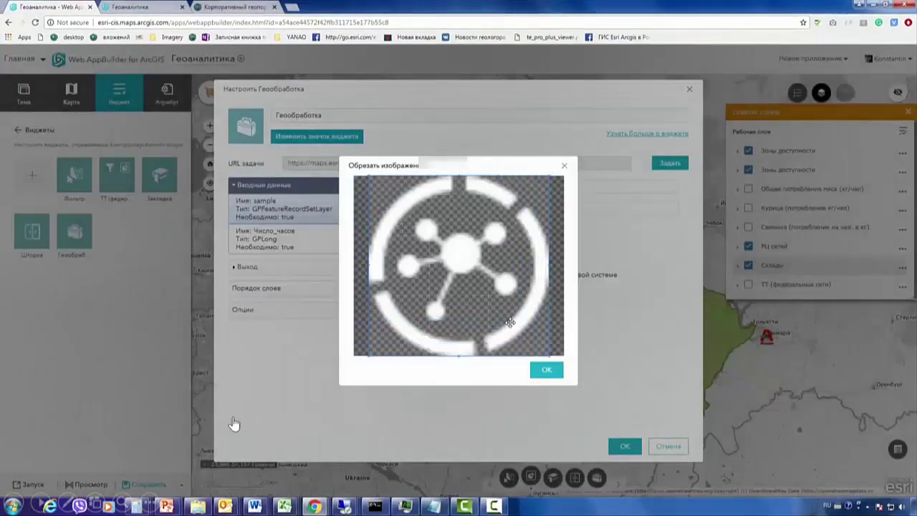
left_click(546, 369)
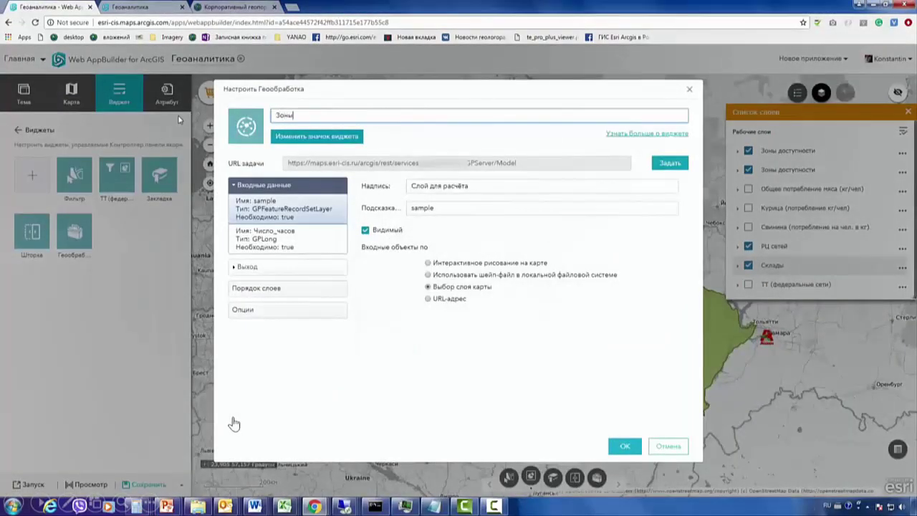
Rename the geoprocessing widget "Зоны доступности", confirm its settings and save the app.
type("Зоны доступности")
left_click(616, 447)
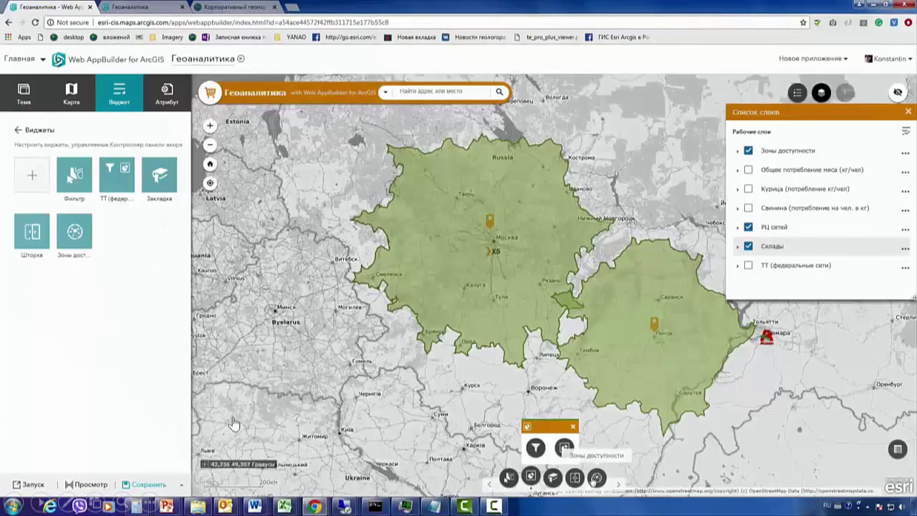
left_click(141, 485)
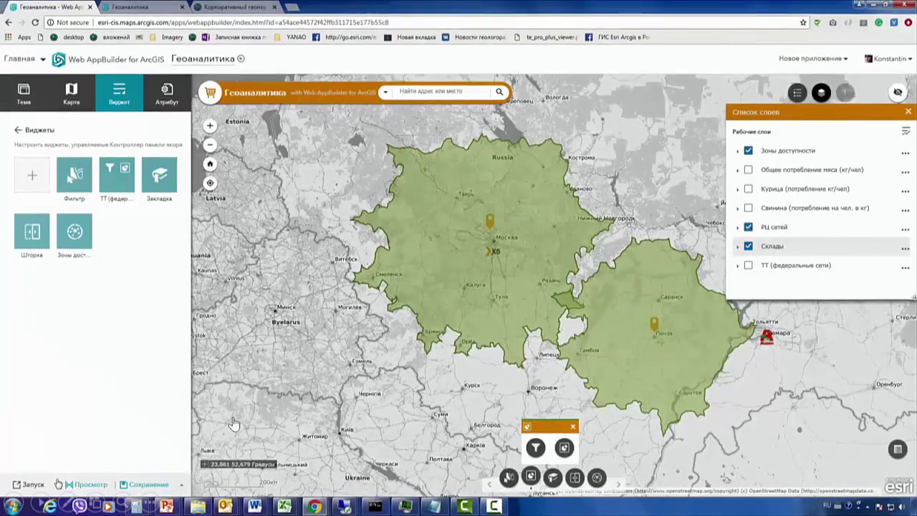